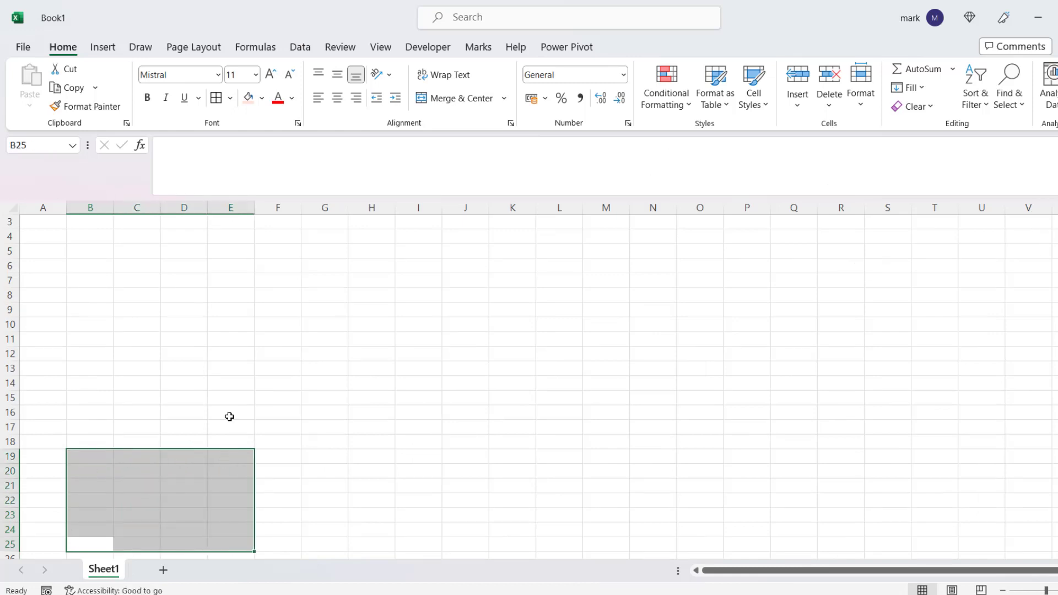
Step: Apply thick outside borders to B19:E25 and to the matching block G19:J25 beside it
left_click(229, 97)
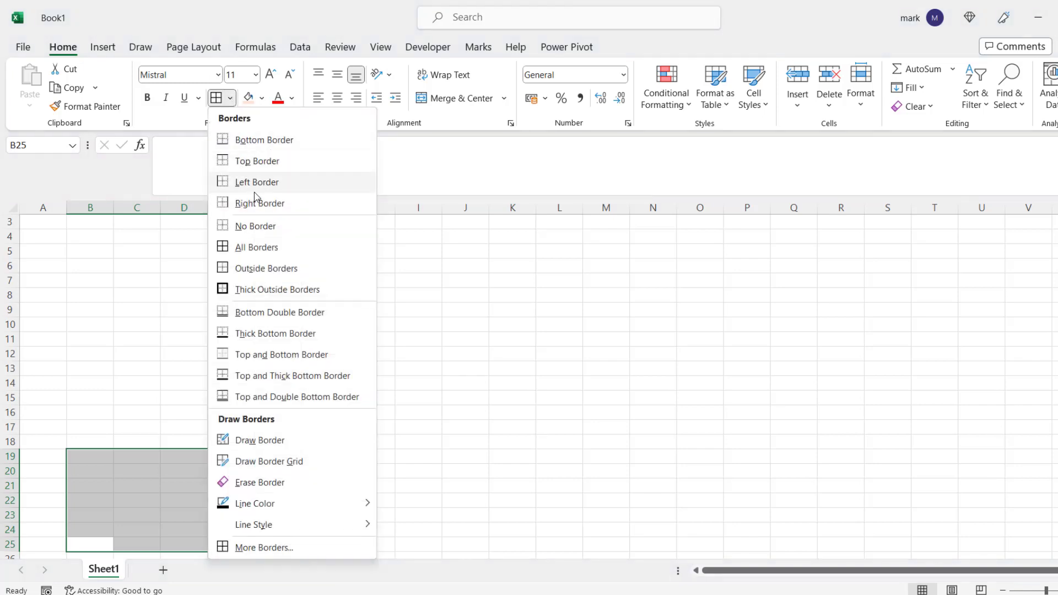
left_click(267, 289)
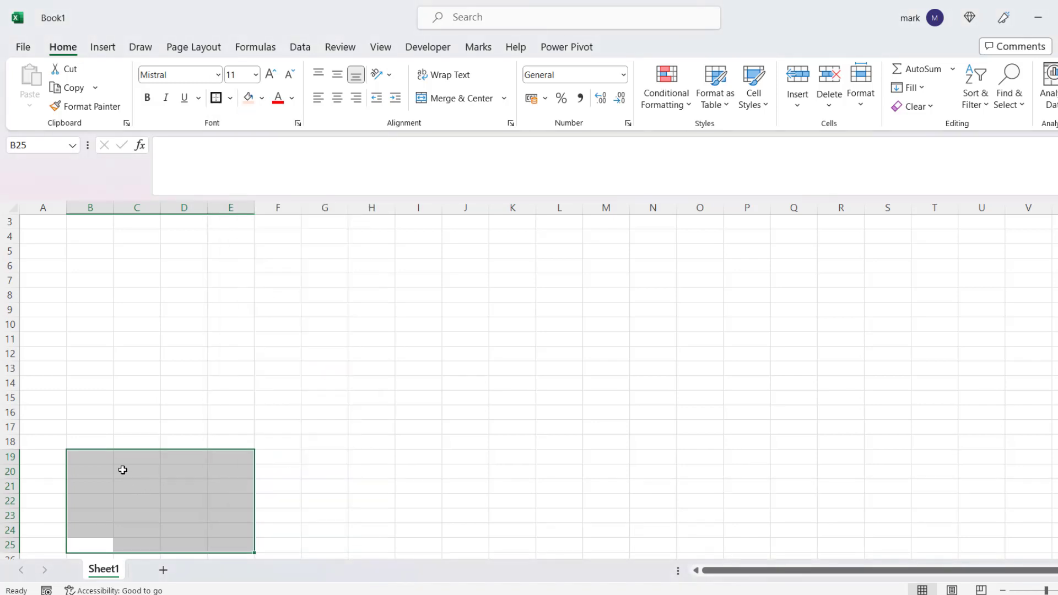
left_click_drag(317, 458, 456, 541)
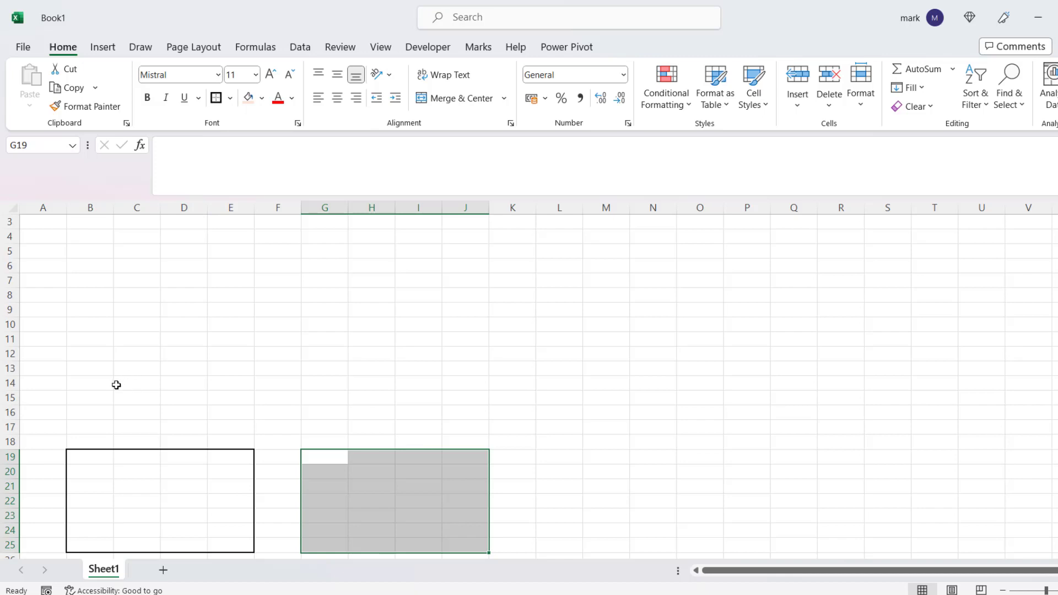
Step: Apply the same thick outside border to B13:J17 and to B3:J11
left_click_drag(92, 427, 460, 366)
left_click(215, 97)
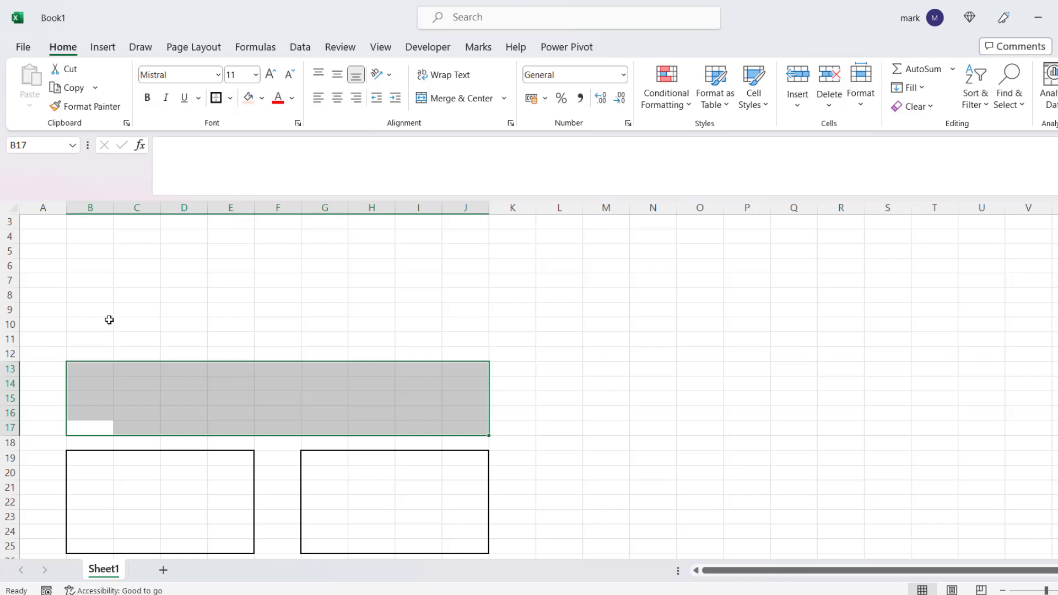
left_click_drag(98, 342, 484, 249)
left_click(216, 98)
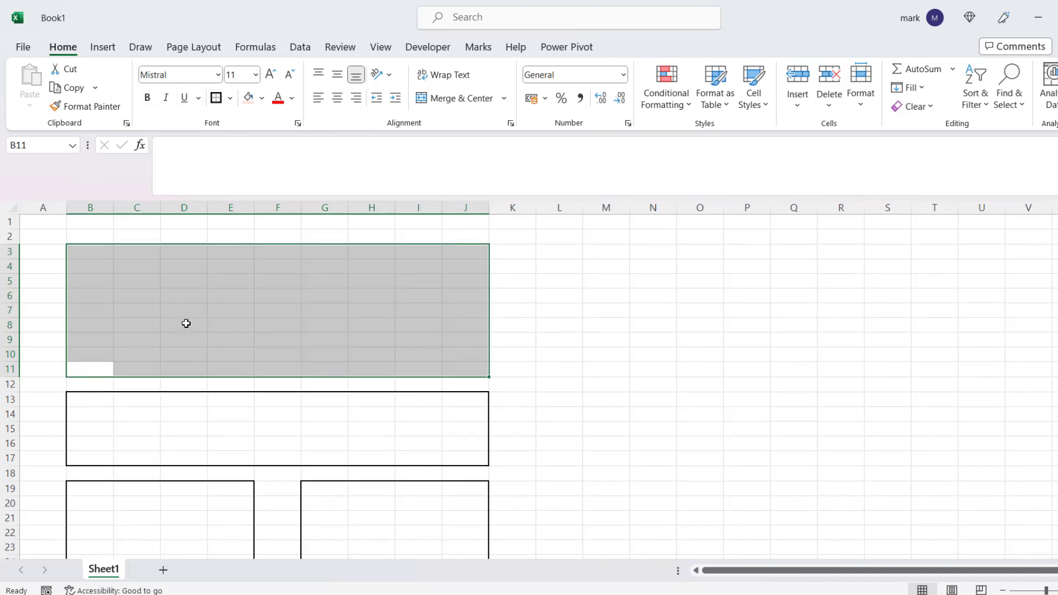
Step: Enter "Expenses" in E2 and set the font of the whole sheet to Modern Love Caps
left_click(229, 235)
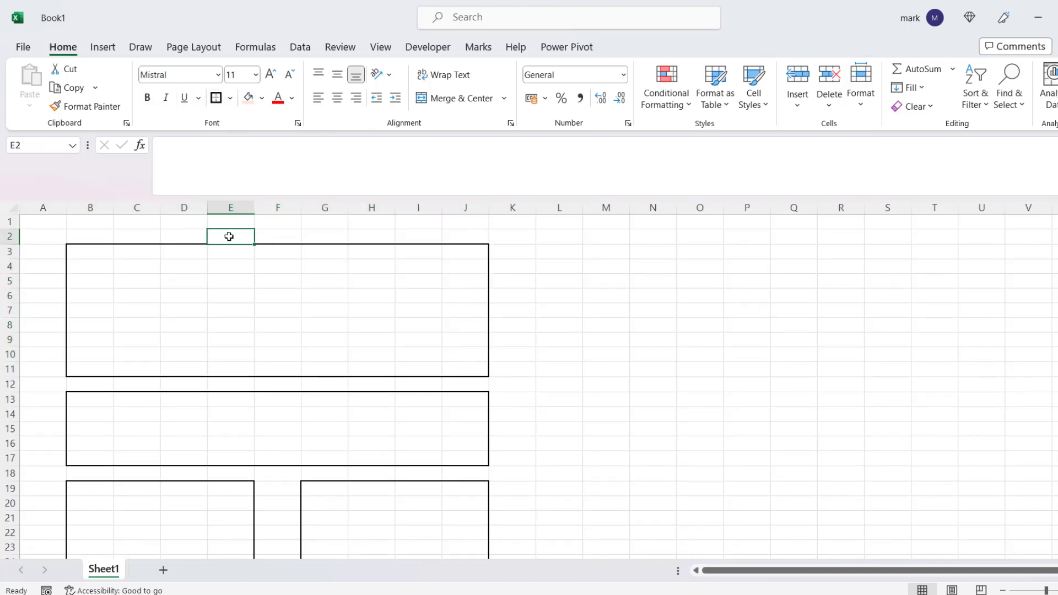
type("Expenses")
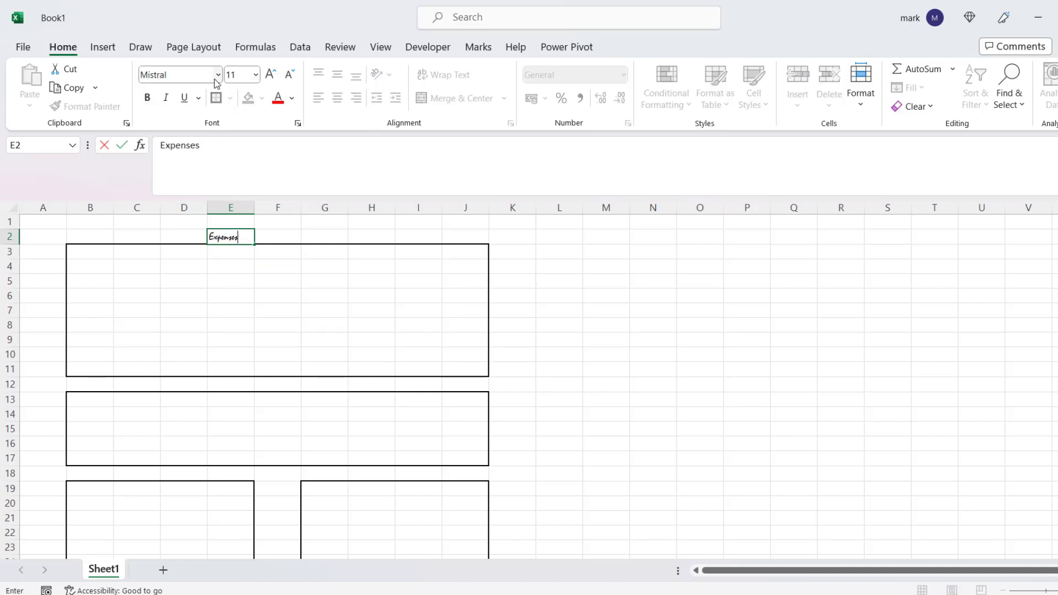
left_click(11, 208)
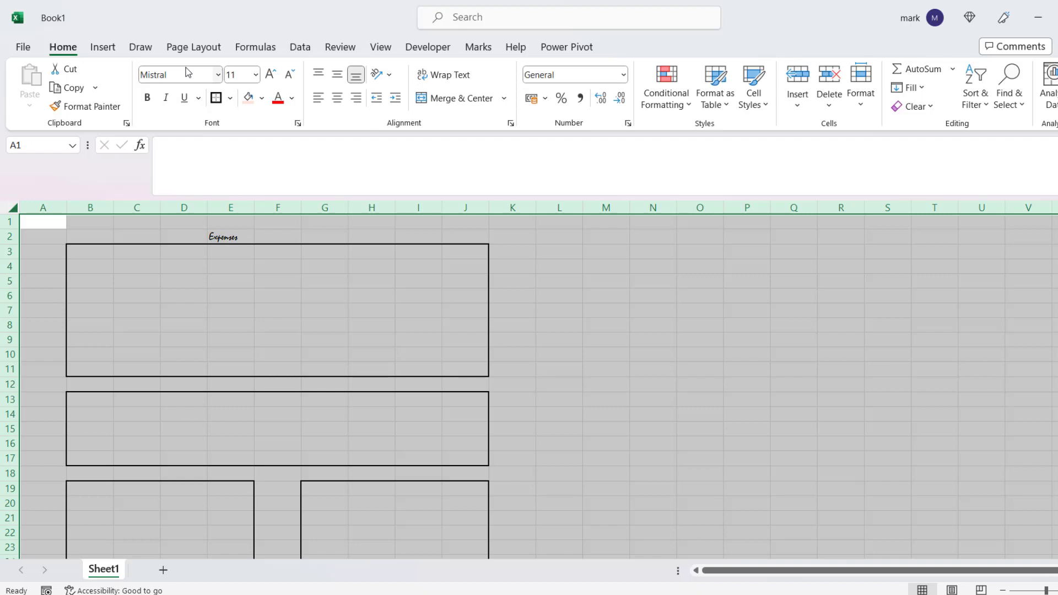
left_click(218, 76)
type("Mo")
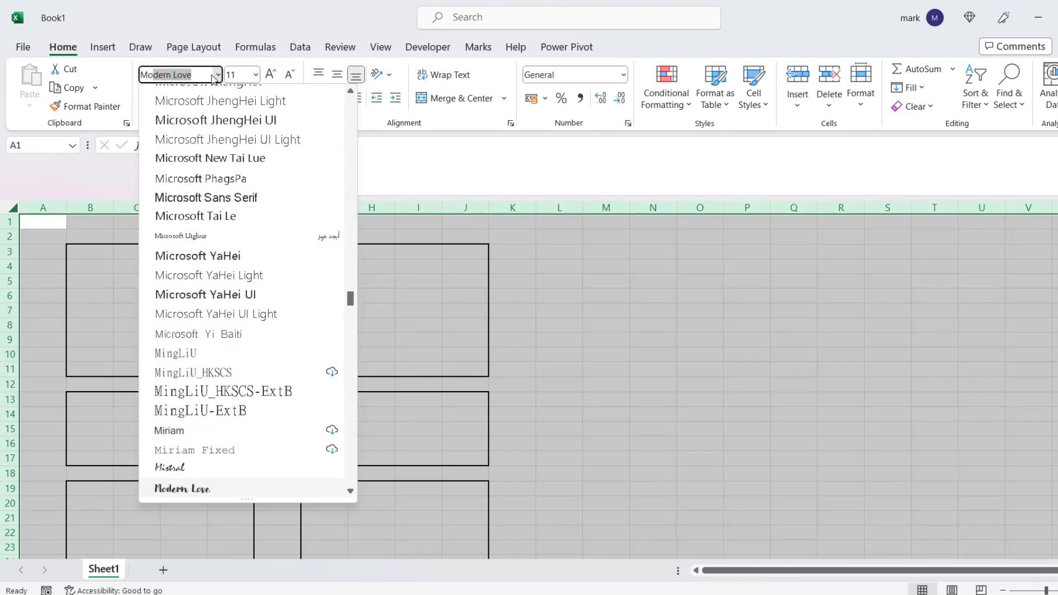
type("ns")
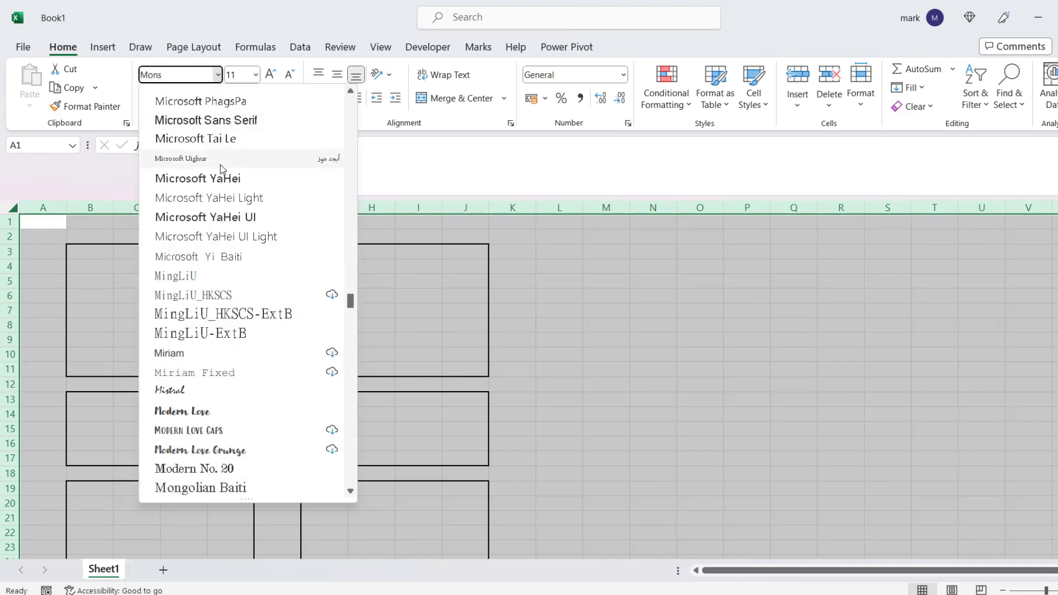
scroll(248, 257, "down", 2)
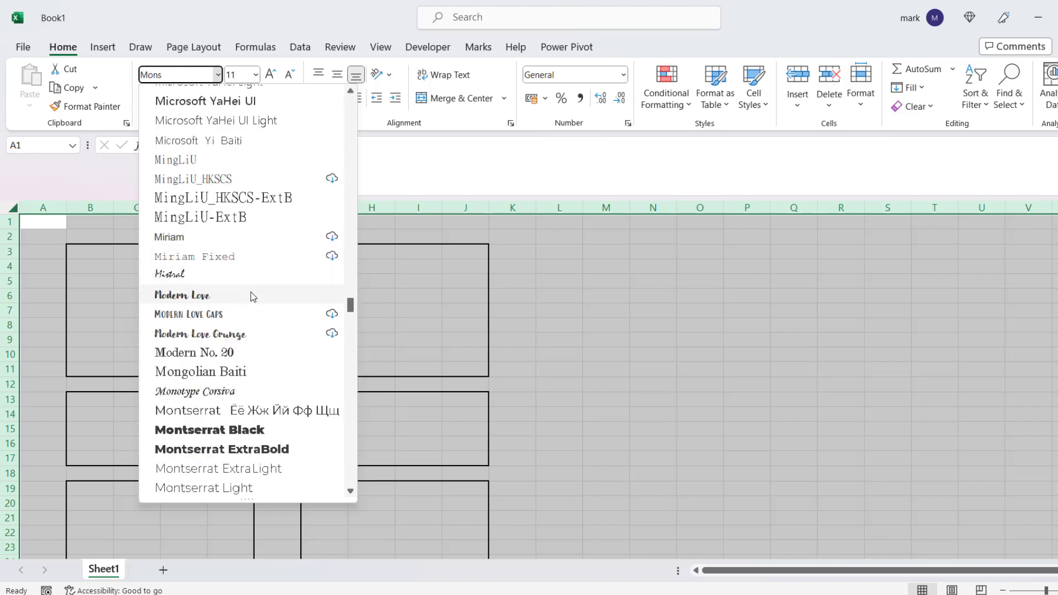
left_click(244, 317)
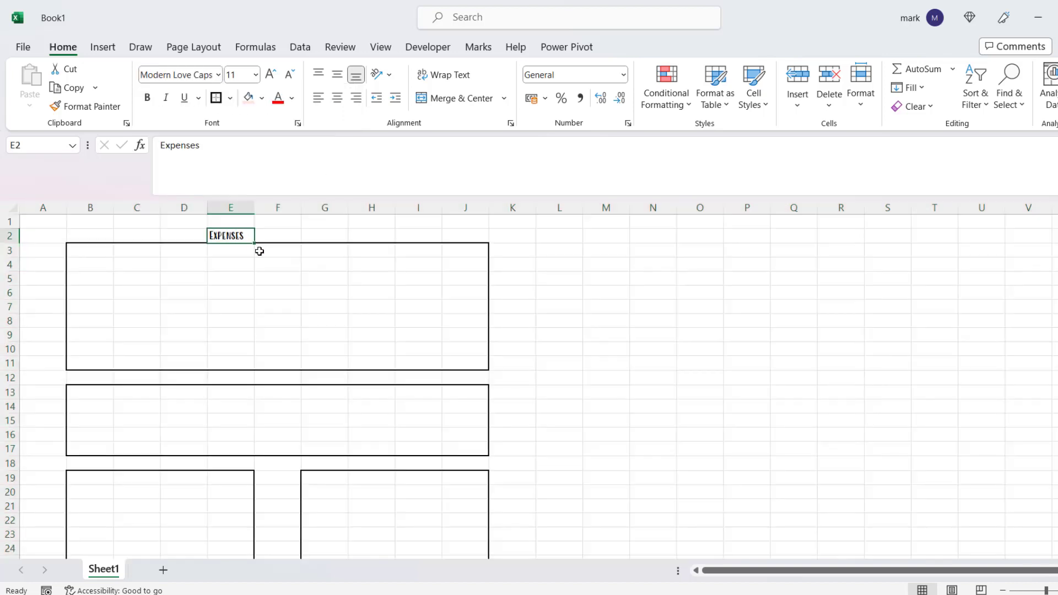
Step: Increase the font size of the Expenses heading in E2 to 28
left_click(270, 75)
left_click(271, 76)
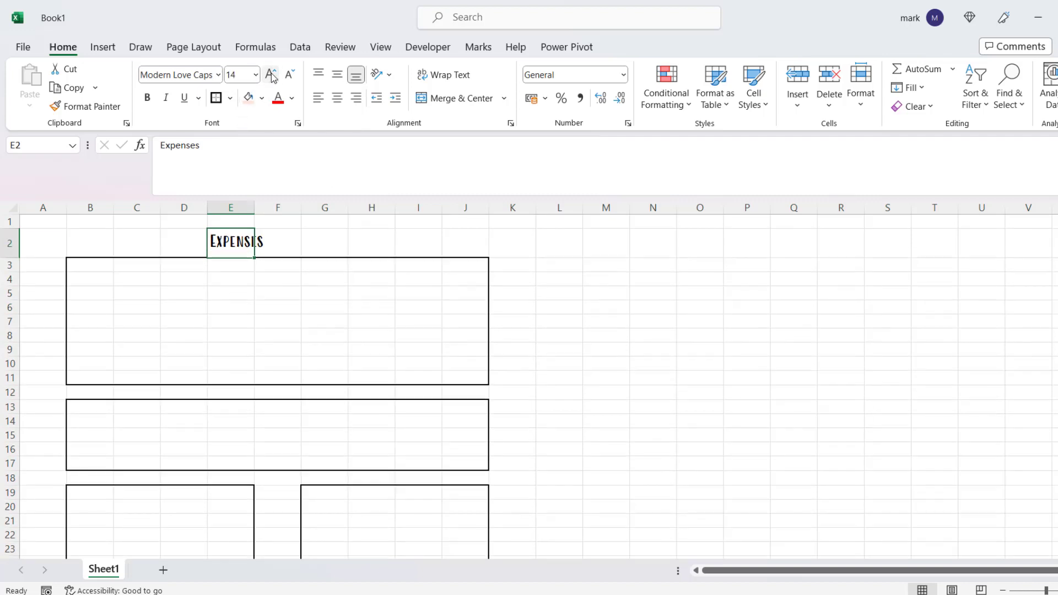
left_click(271, 75)
left_click(271, 75)
left_click(271, 76)
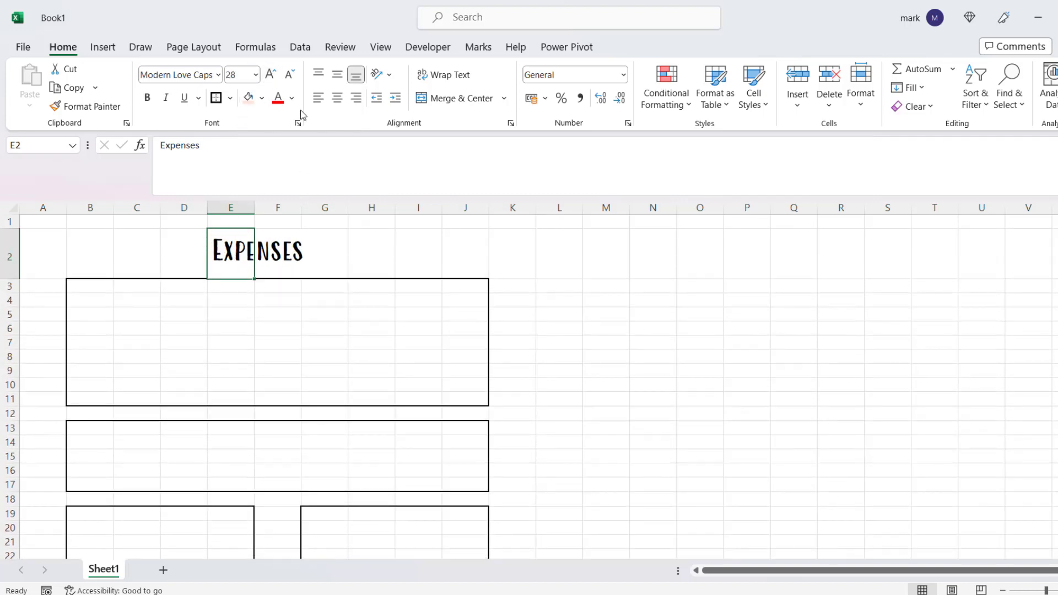
left_click(345, 350)
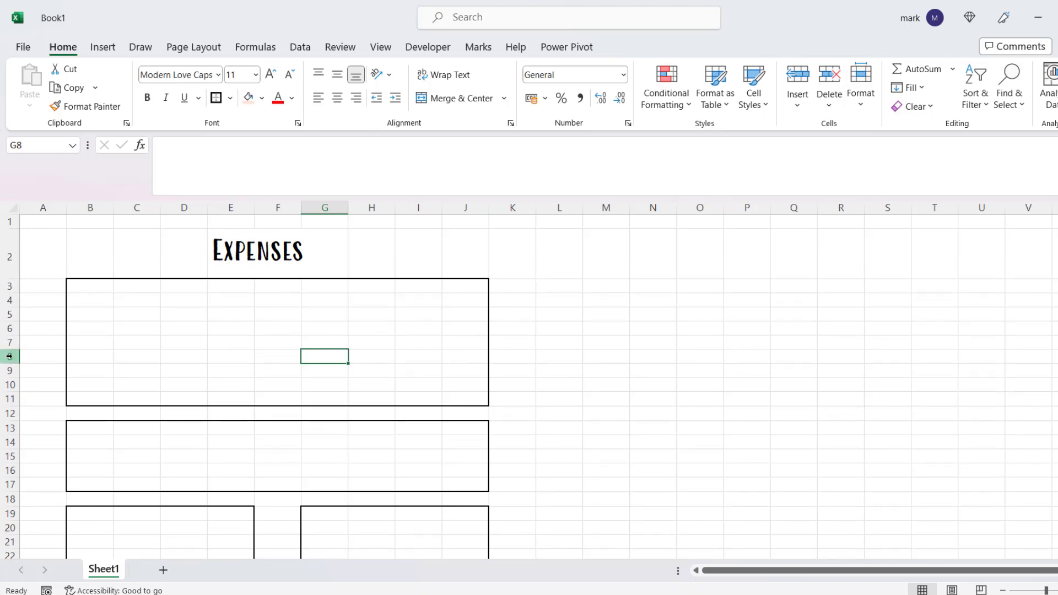
Step: Insert eight rows above the Expenses section, at rows 1 to 8
left_click_drag(10, 355, 11, 221)
right_click(15, 285)
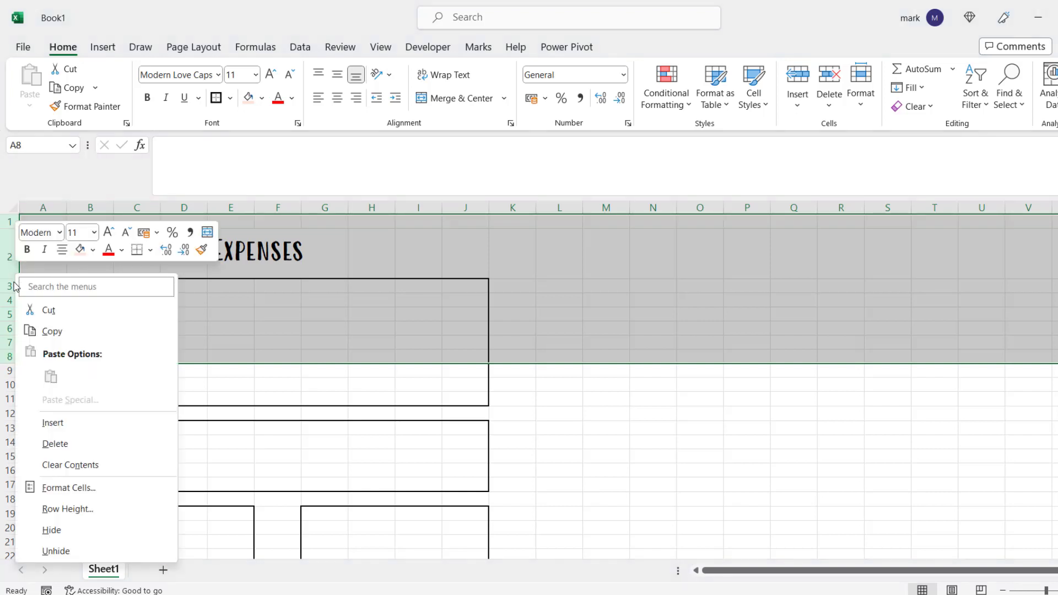
left_click(52, 421)
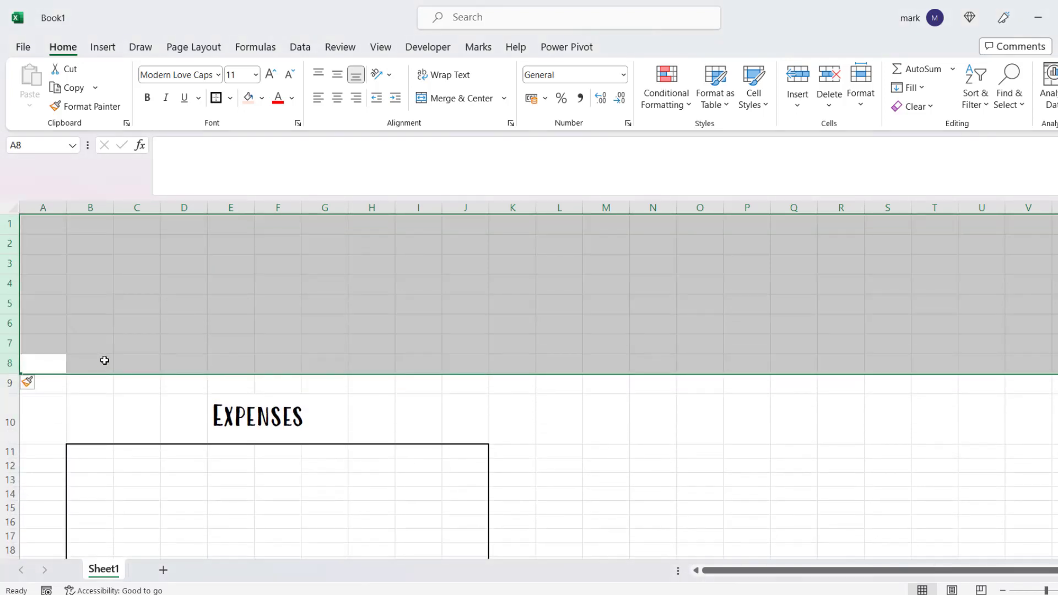
Step: Put a thick outside border around B5:J9, directly above the Expenses heading
left_click(109, 363)
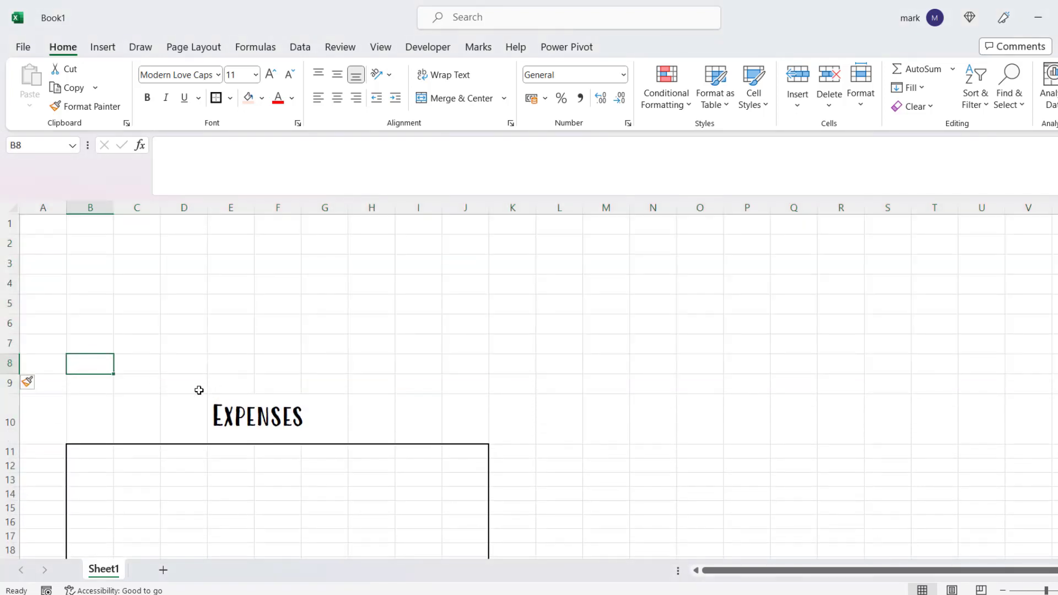
left_click_drag(107, 386, 454, 297)
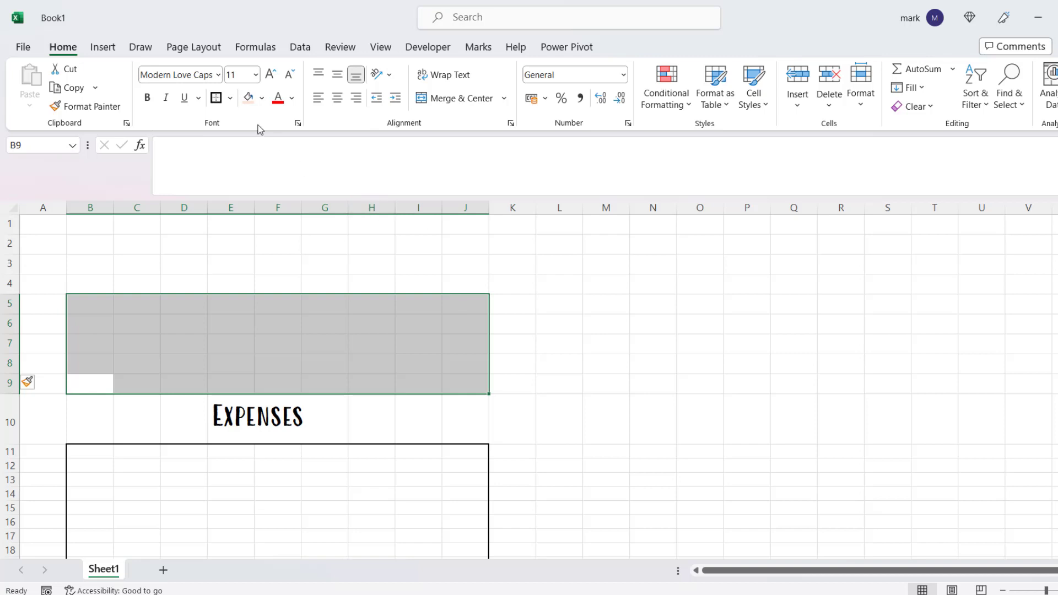
left_click(216, 98)
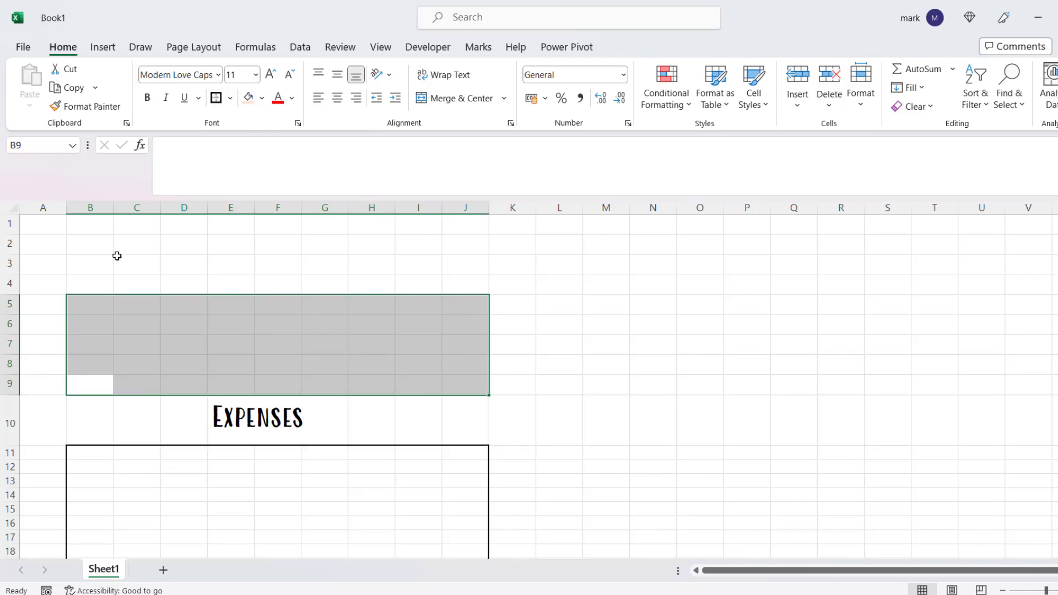
Step: Enter the label "MONTH OF:" in cell B3
left_click(91, 269)
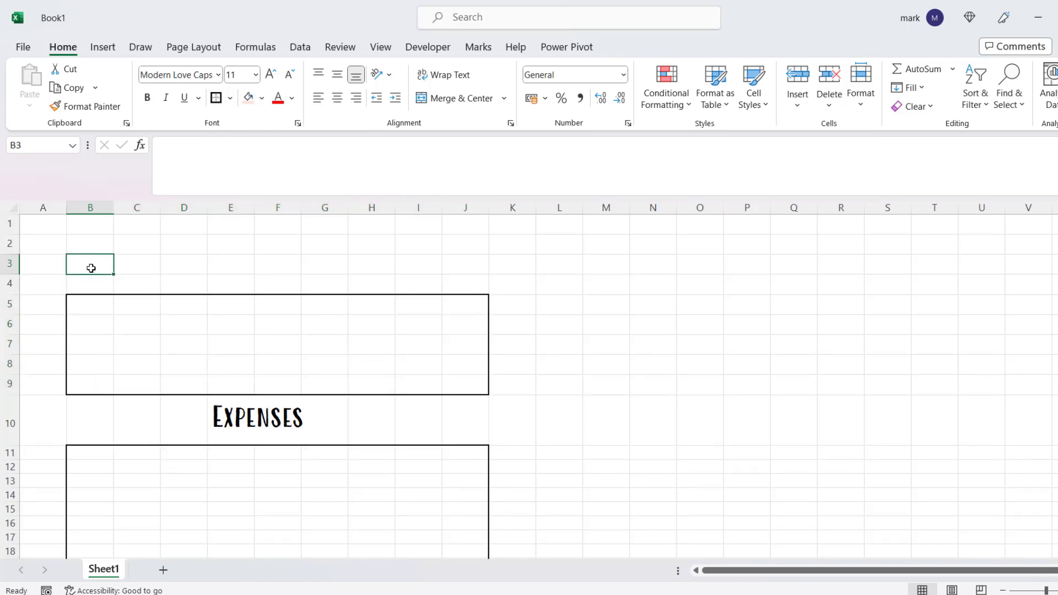
type("MONTH")
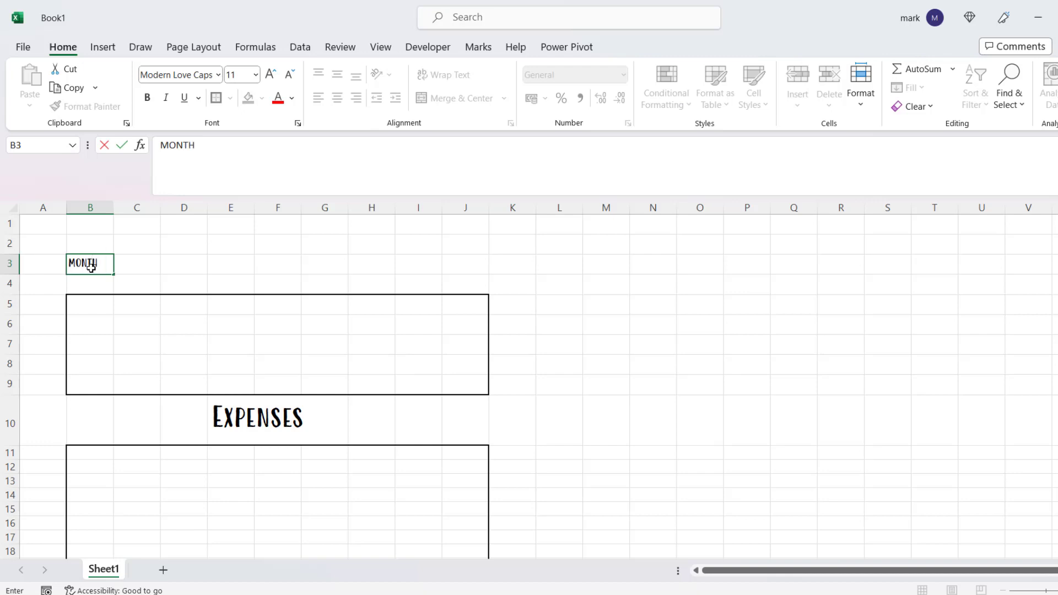
type(" OF:")
left_click(262, 281)
Step: Add a thick bottom border to C3:J3 as the fill-in line beside the month label
left_click_drag(141, 262, 460, 271)
left_click(229, 97)
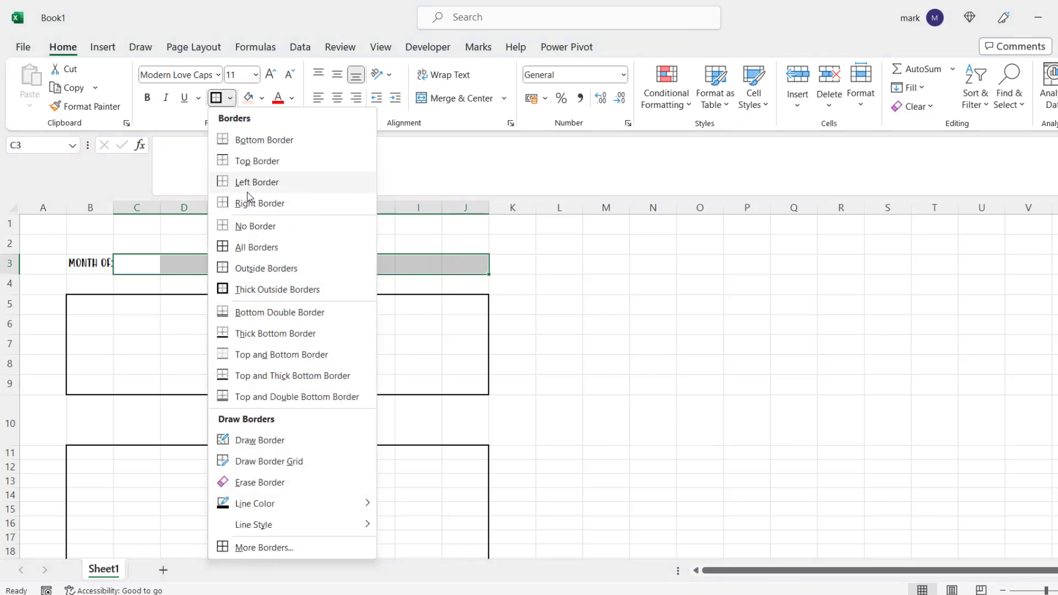
left_click(289, 333)
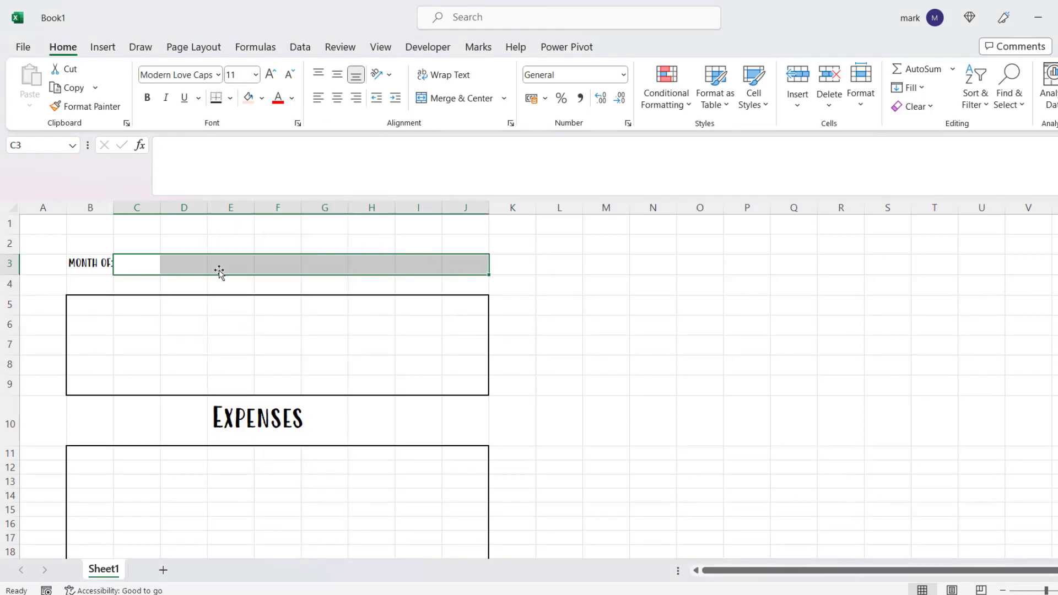
Step: Enter the title "Monthly Budget" in cell E1
left_click(249, 227)
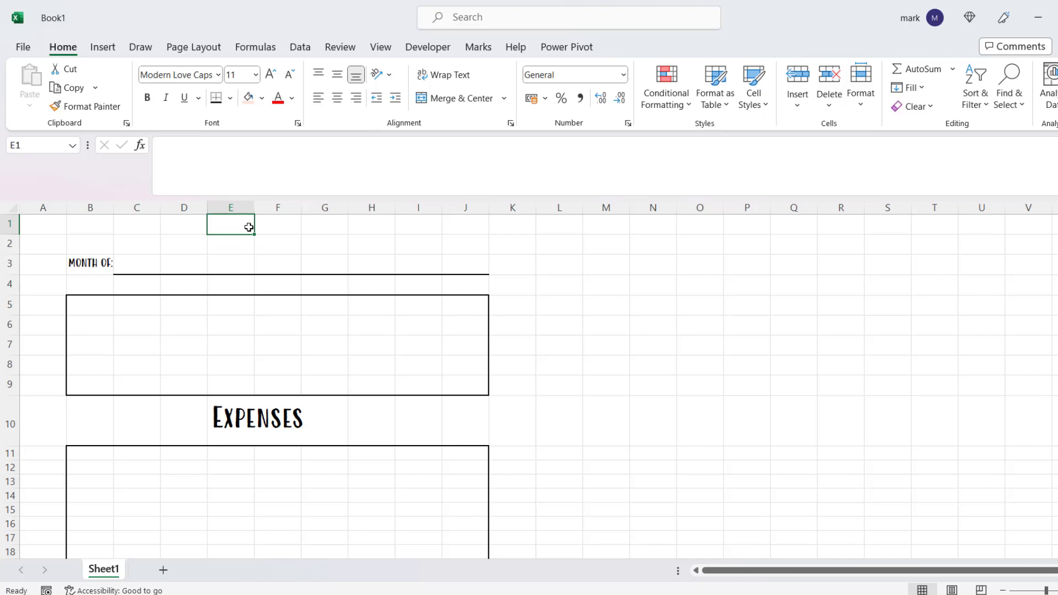
type("Monthly Budget")
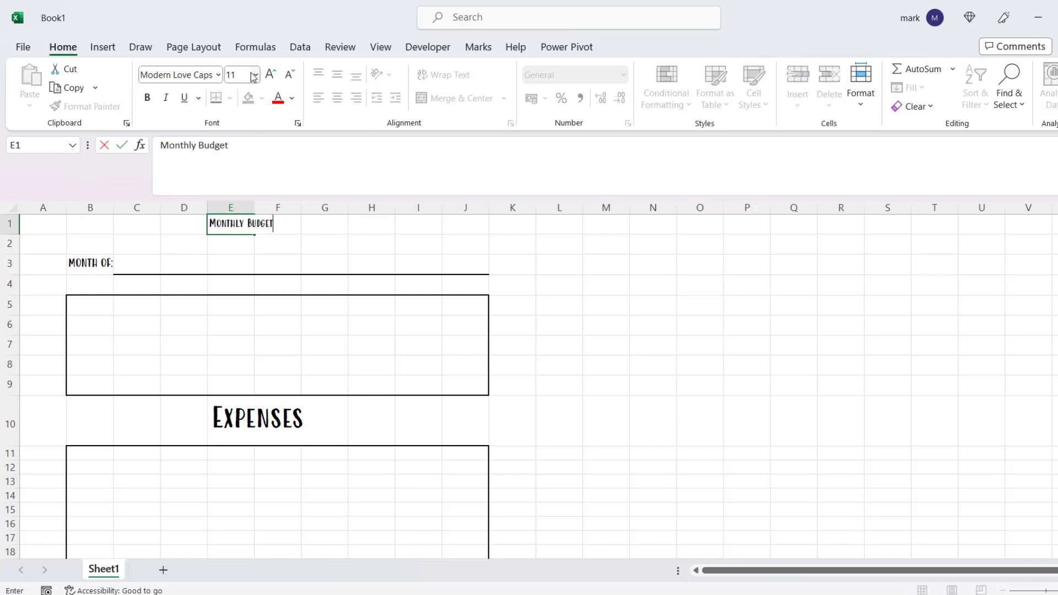
left_click(272, 77)
left_click(351, 205)
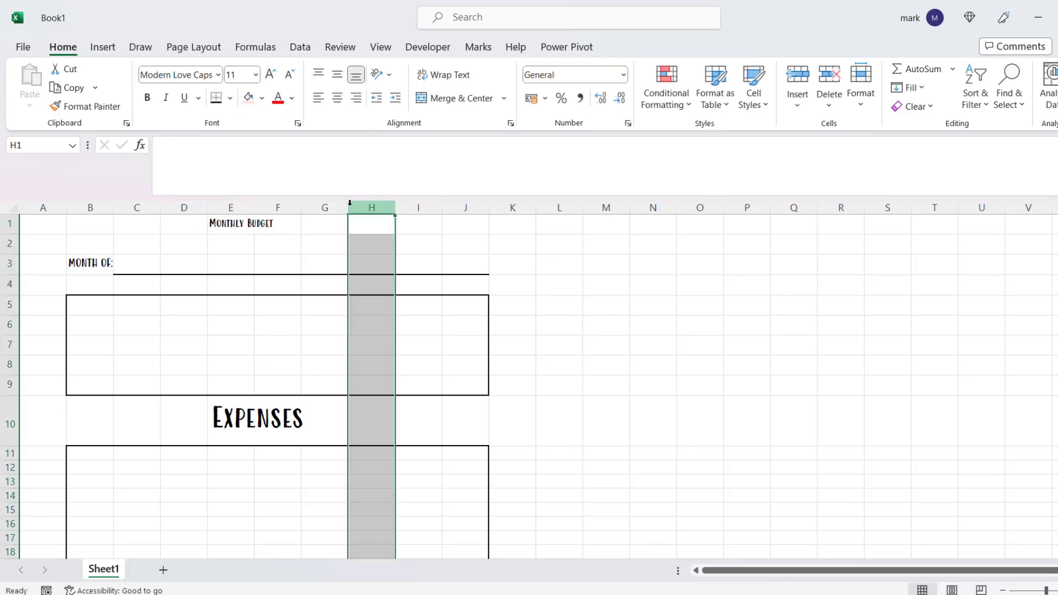
Step: Enlarge the font of the Monthly Budget title in row 1 to more than 26 points
left_click(228, 226)
left_click(271, 75)
left_click(270, 75)
left_click(270, 75)
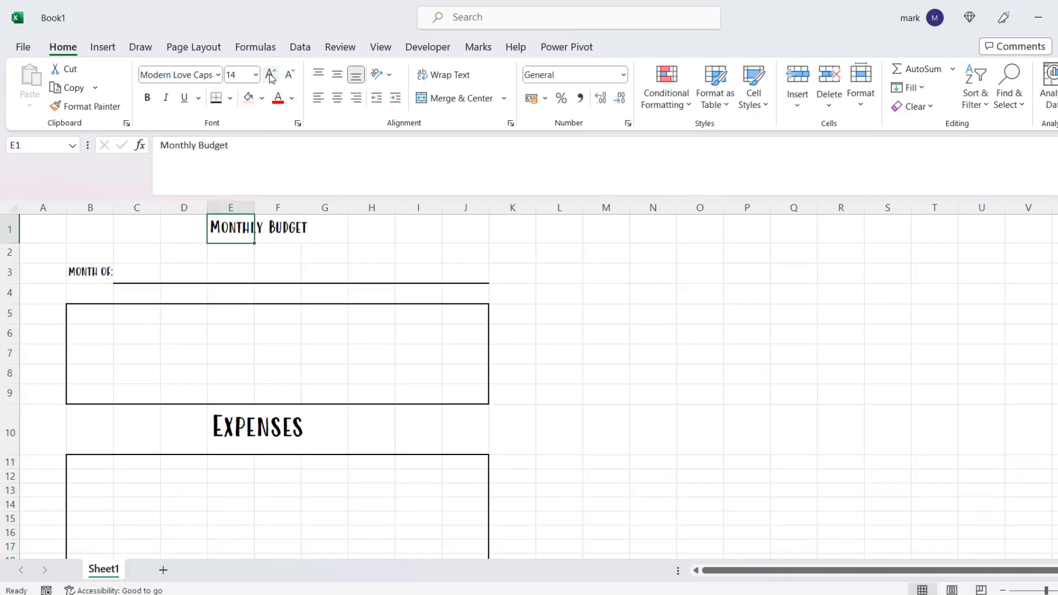
left_click(271, 75)
left_click(271, 74)
left_click(271, 75)
left_click(271, 75)
left_click(271, 75)
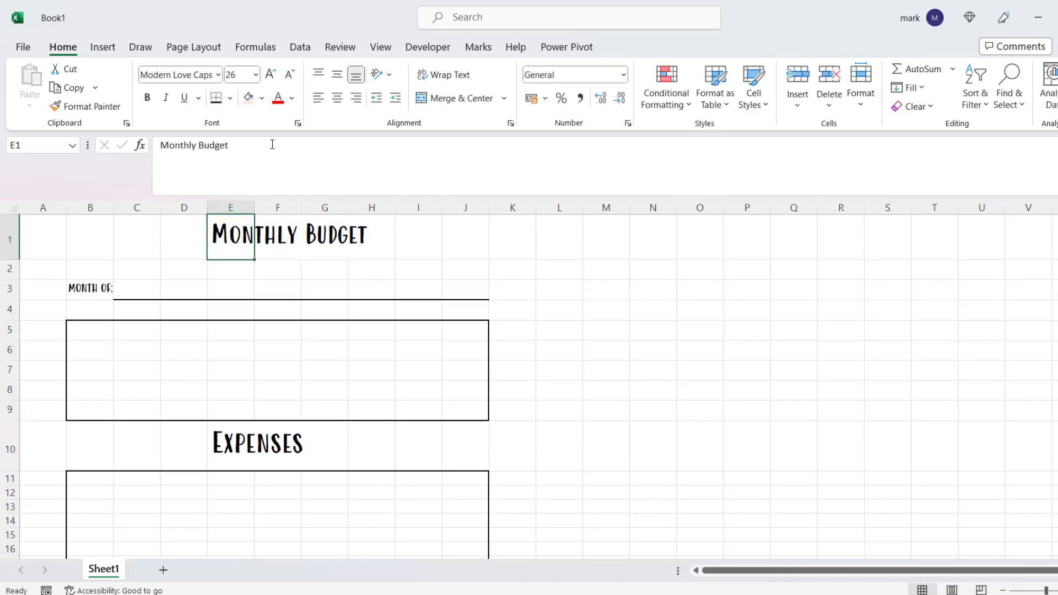
left_click(271, 74)
left_click(422, 268)
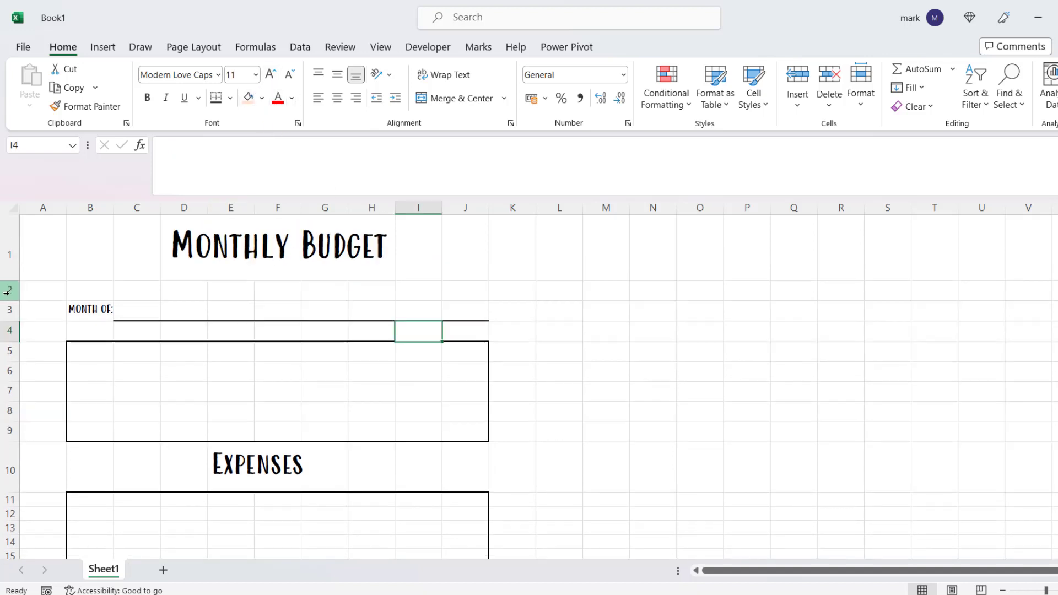
Step: Delete the empty row 2 between the Monthly Budget title and the month line
right_click(9, 291)
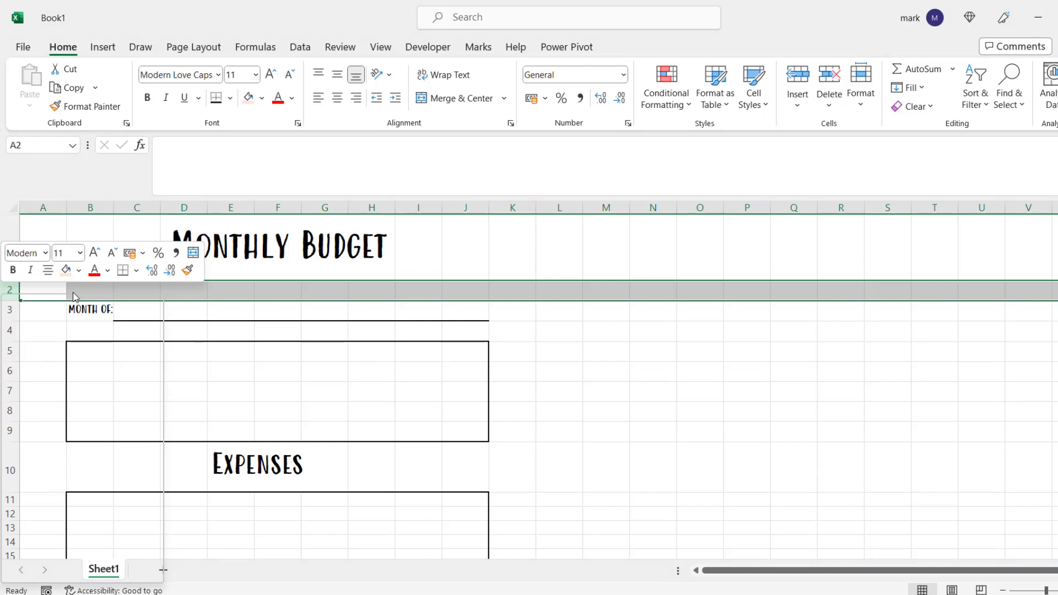
right_click(17, 297)
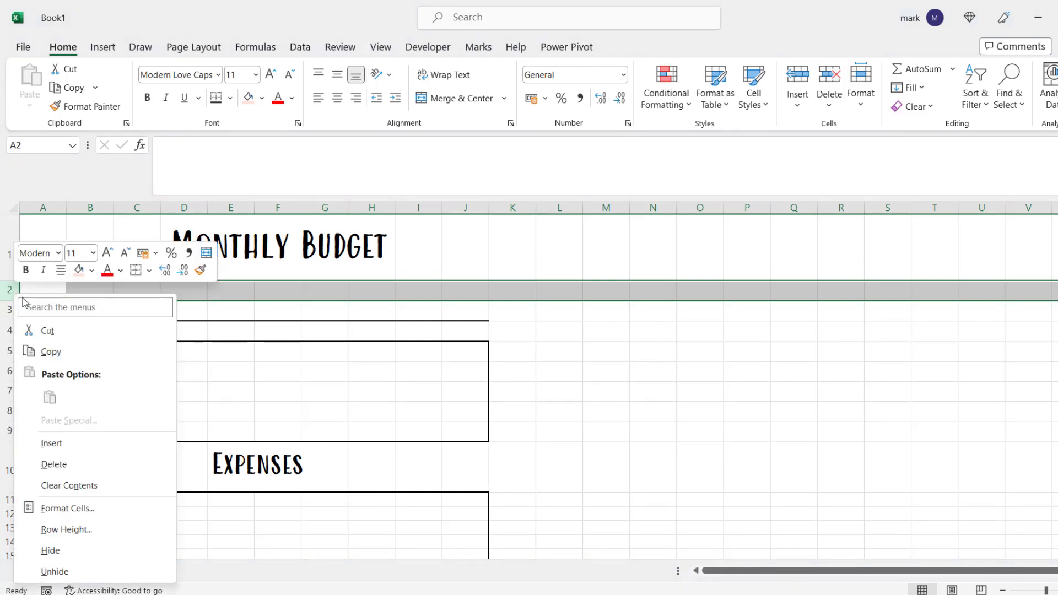
left_click(62, 470)
left_click(501, 331)
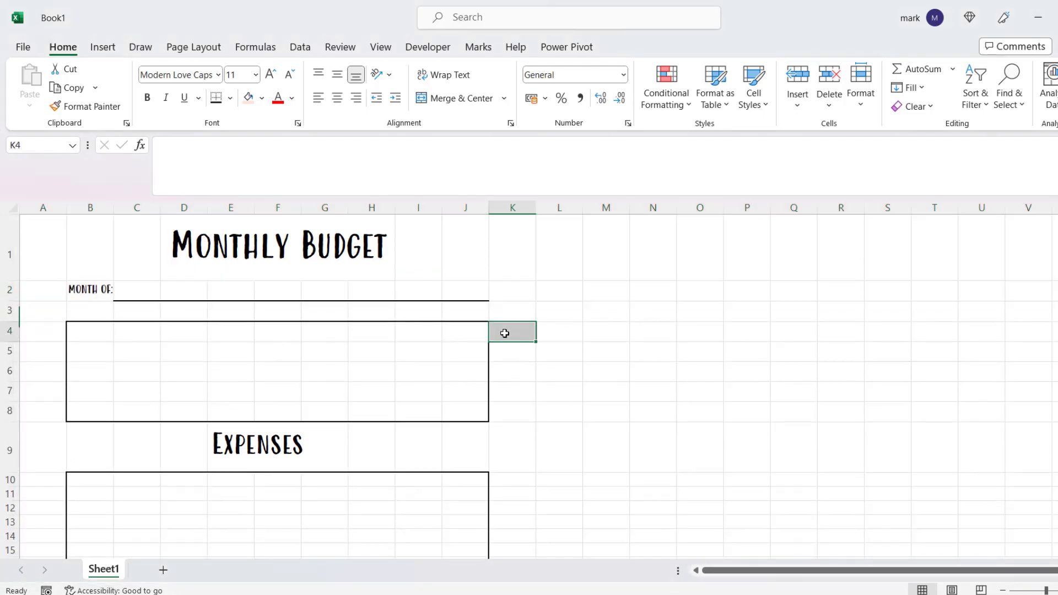
Step: Merge and center B5:G5 in the upper box and fill the merged layout down through row 8
left_click(102, 332)
left_click_drag(101, 357, 325, 351)
left_click(458, 98)
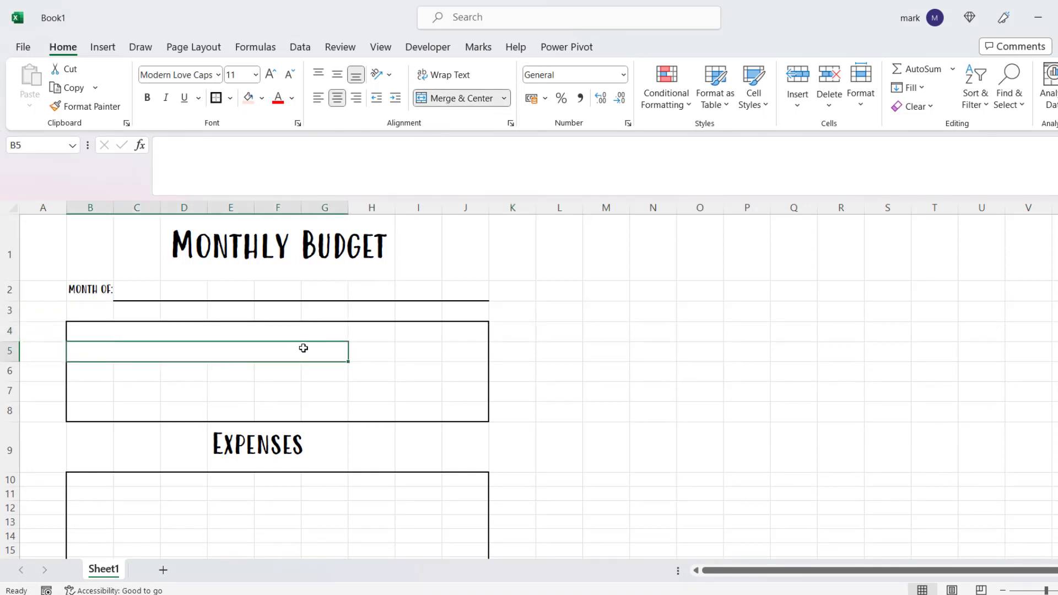
left_click_drag(351, 369, 349, 419)
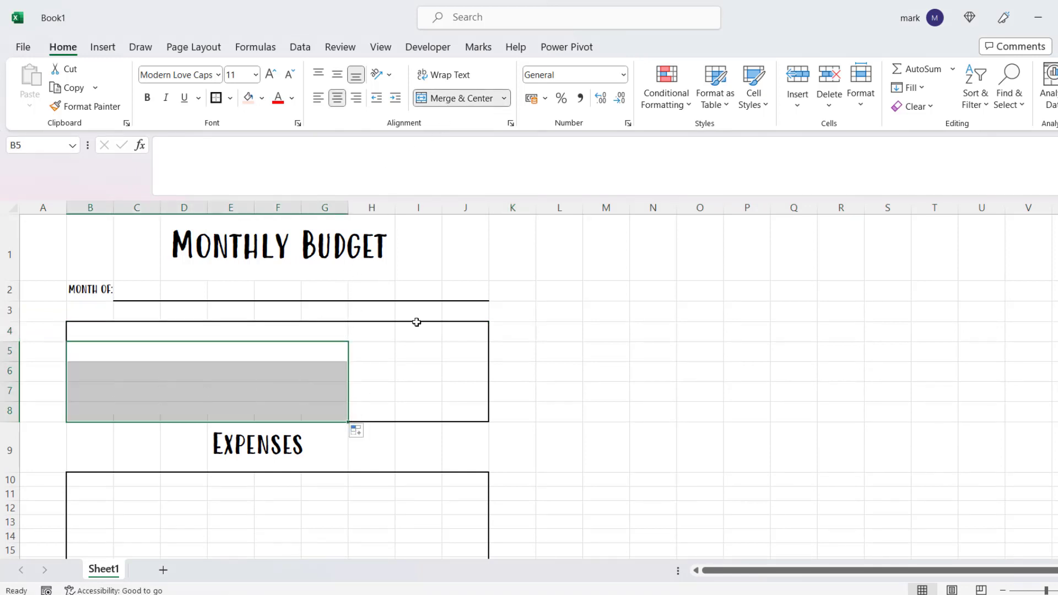
Step: Apply a bottom border to the merged range B5:G8 in the upper box
left_click(230, 98)
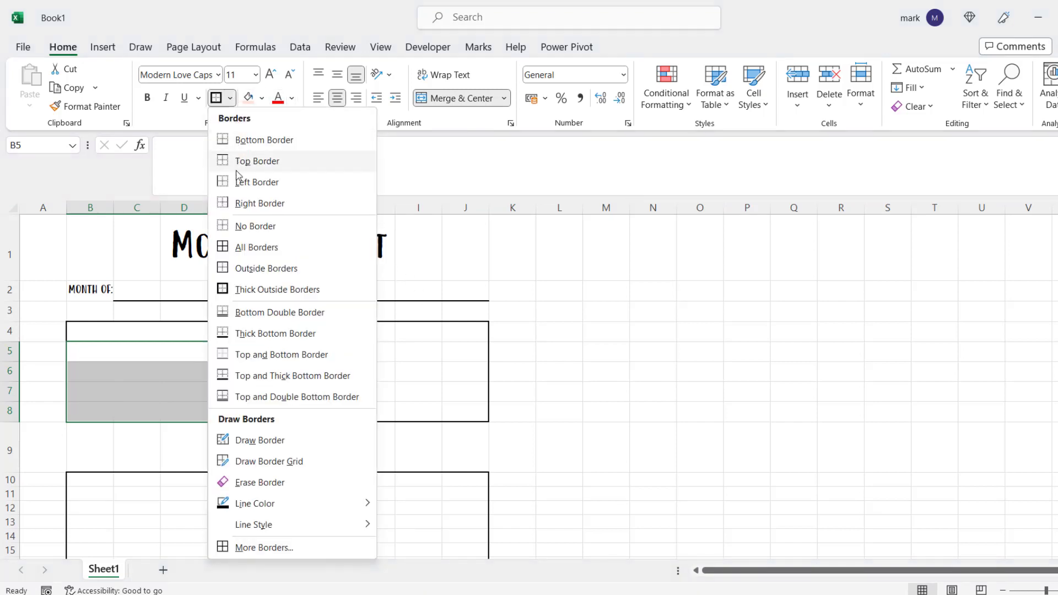
left_click(262, 357)
left_click(440, 359)
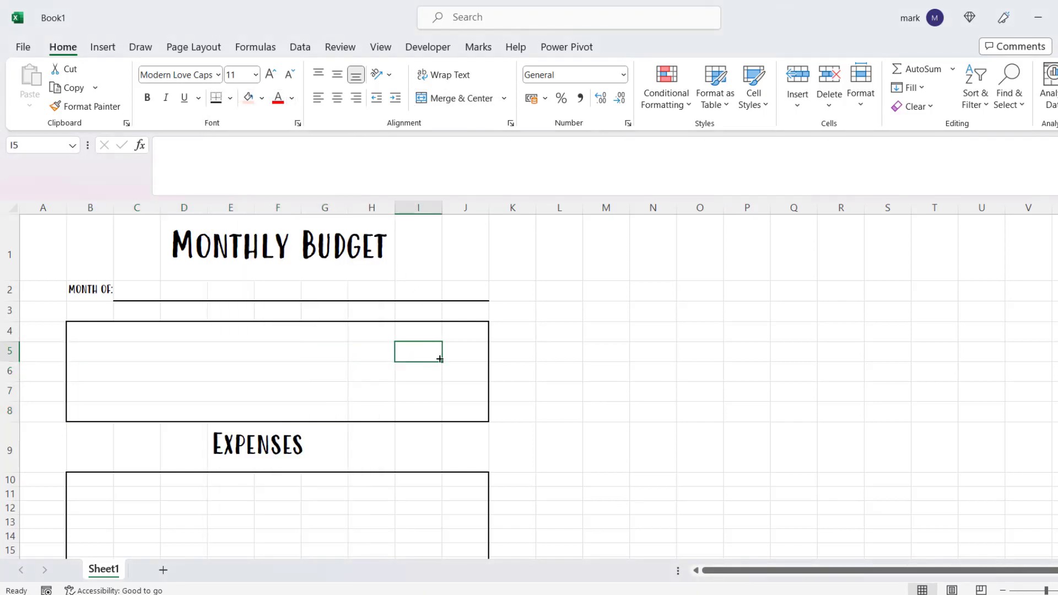
Step: Merge and center B10:G10 and B11:G11 in the box under Expenses, and fill the merged layout down through row 18
scroll(132, 406, "down", 1)
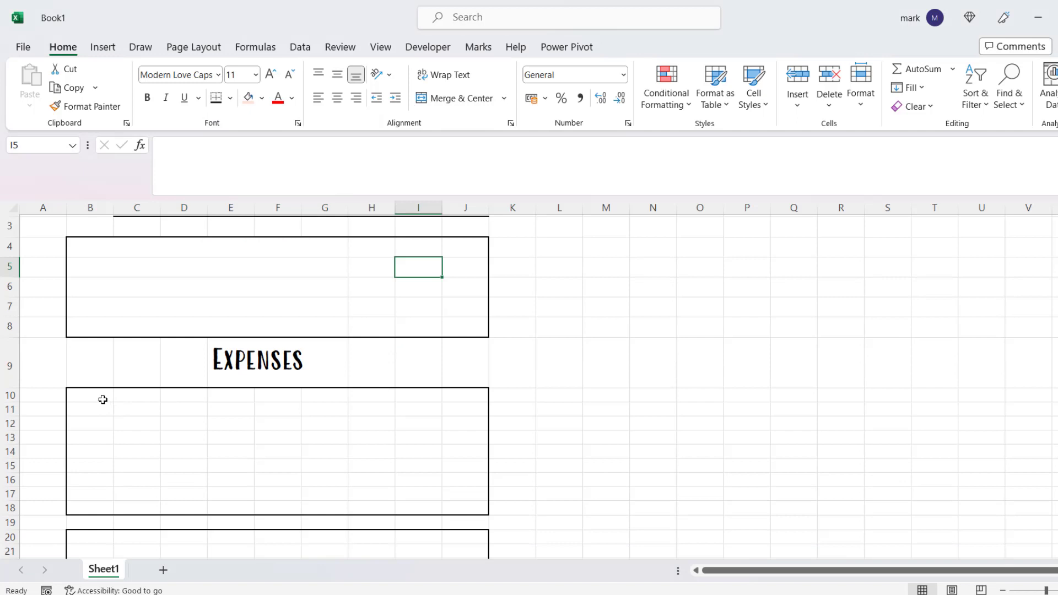
left_click_drag(103, 397, 335, 392)
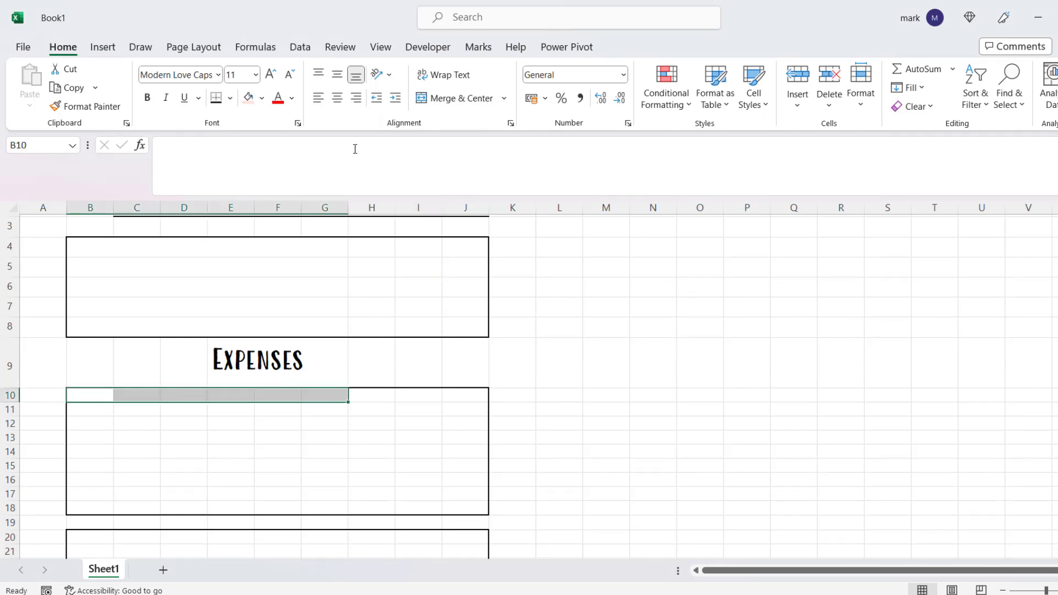
left_click(448, 99)
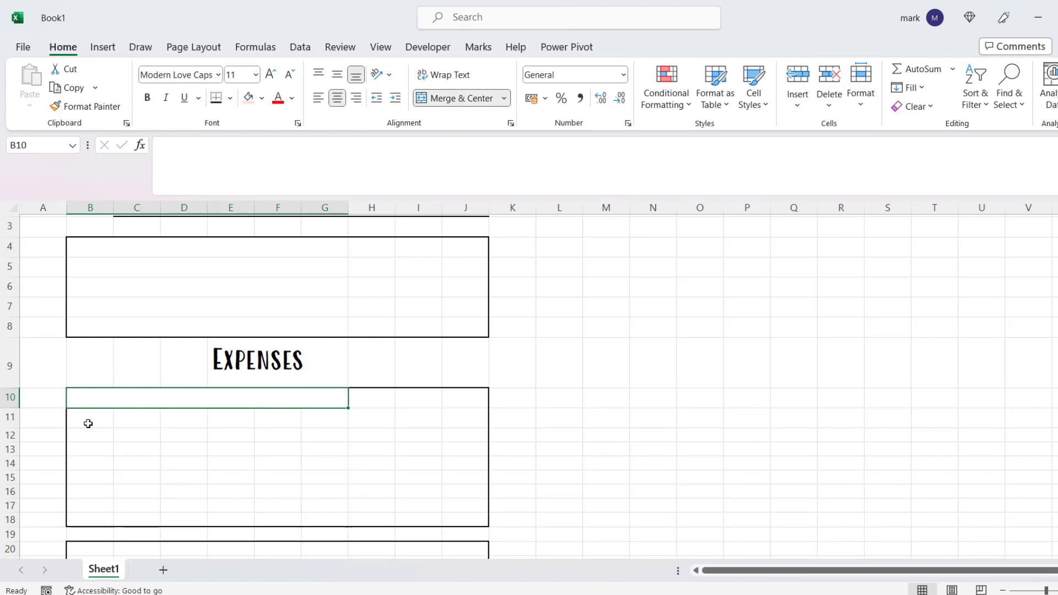
left_click_drag(87, 423, 336, 420)
left_click(466, 103)
scroll(354, 359, "down", 2)
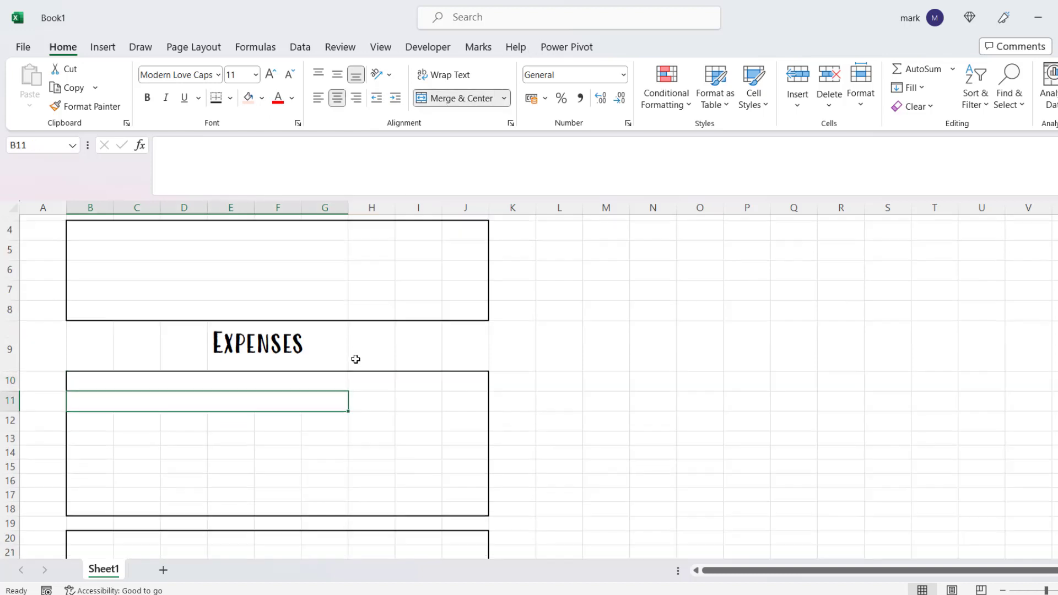
left_click_drag(348, 303, 348, 407)
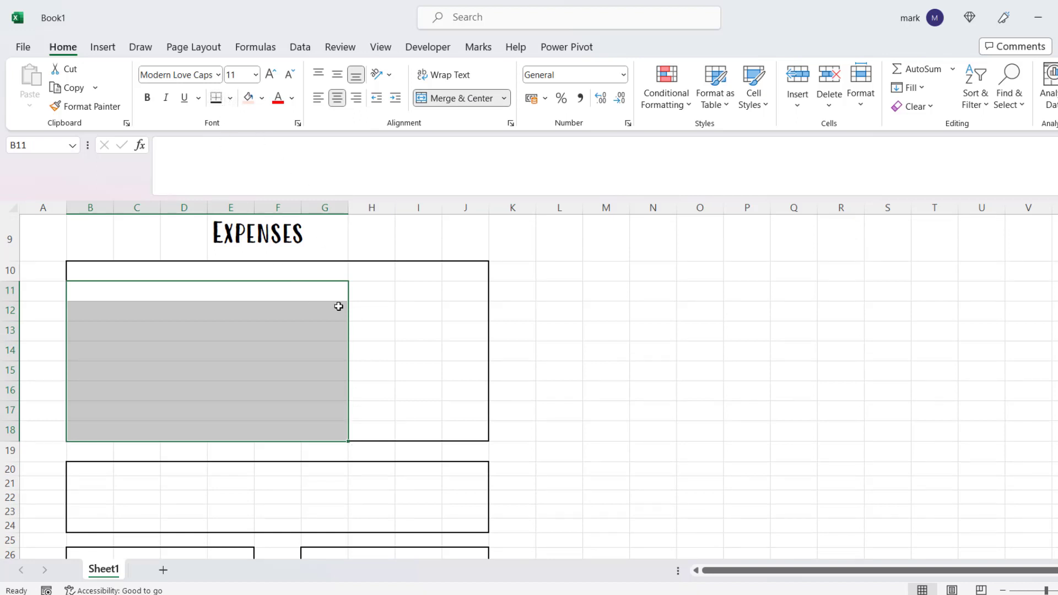
Step: Merge and center B20:G20 and B21:G21 in the next box, and fill the merged layout down through row 24
scroll(356, 332, "down", 2)
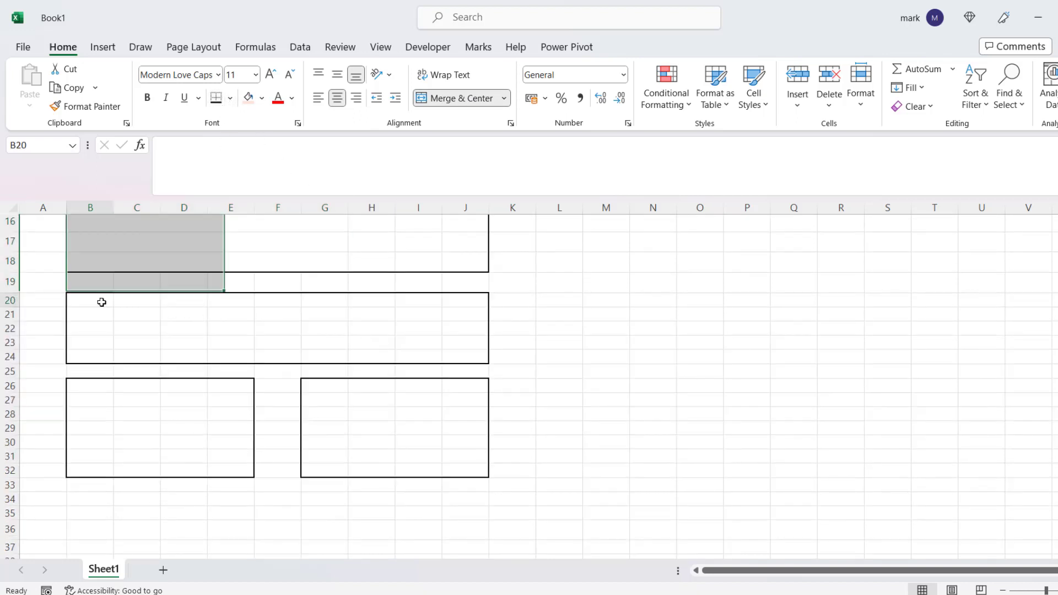
left_click_drag(102, 299, 331, 296)
left_click(457, 99)
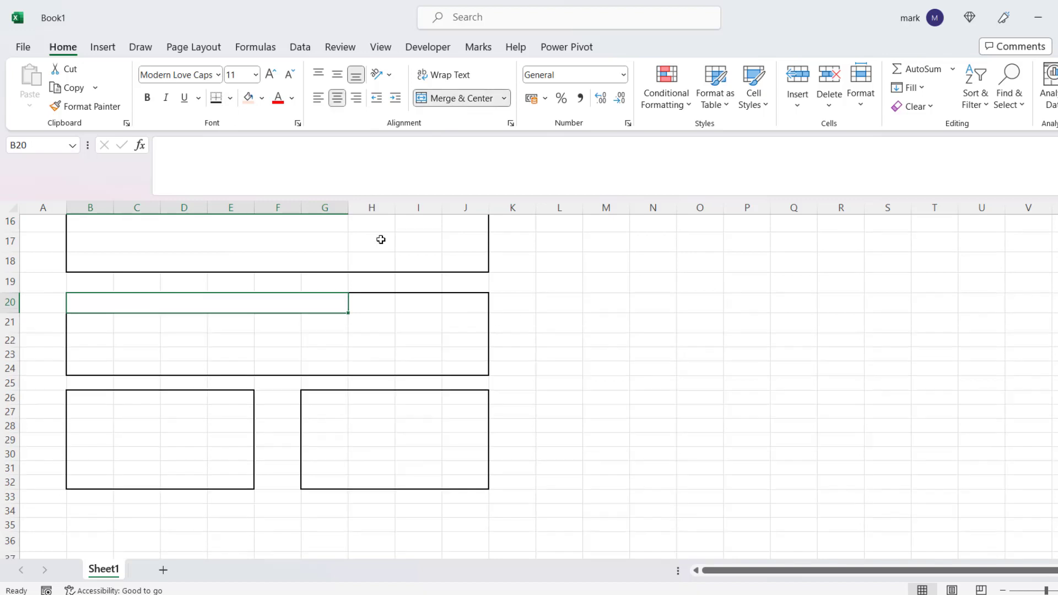
left_click_drag(94, 325, 349, 376)
left_click(446, 98)
Step: Apply a bottom border to the merged cell B24:G24 to close the box
scroll(381, 282, "down", 2)
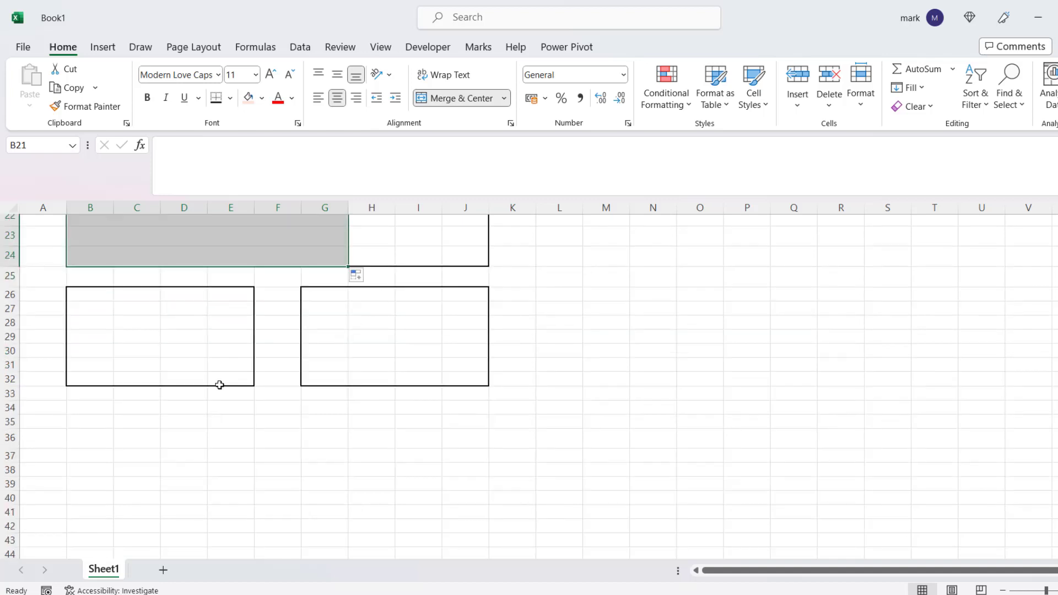
left_click(103, 296)
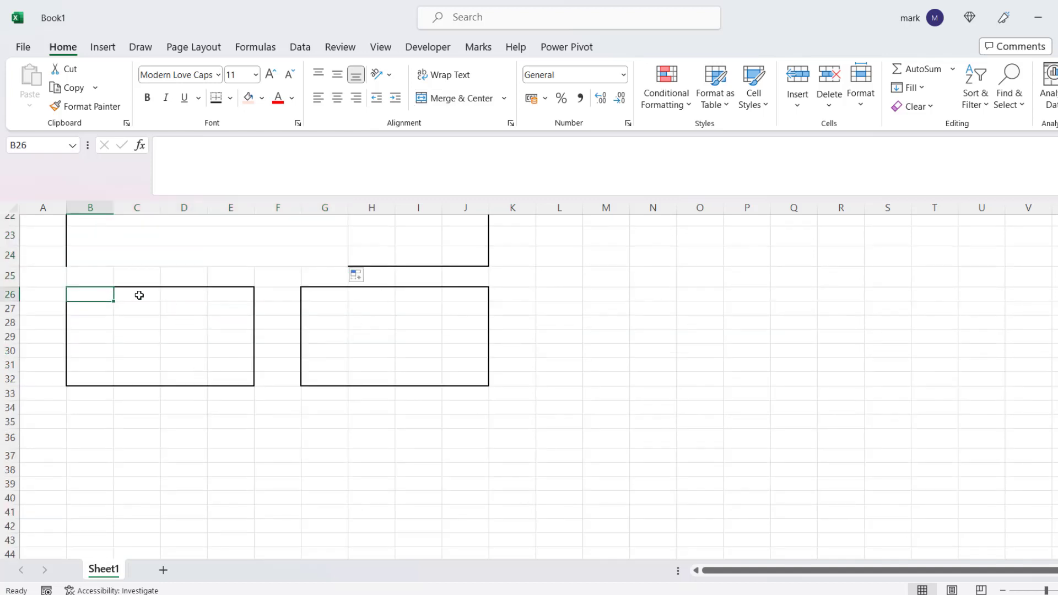
scroll(226, 302, "up", 4)
scroll(251, 354, "down", 3)
left_click(240, 339)
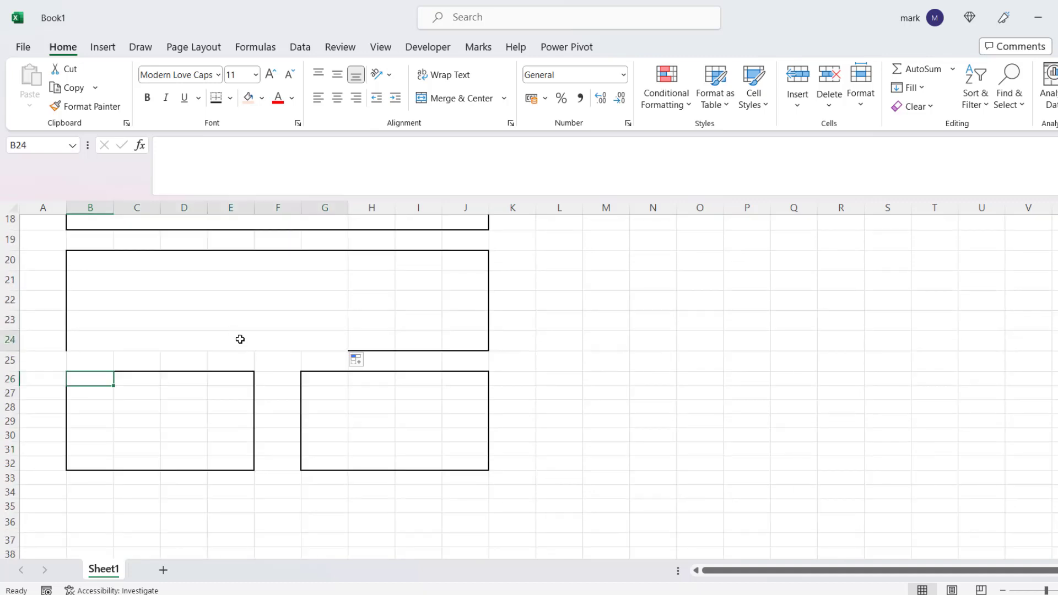
left_click(220, 101)
Step: Enter the heading INCOME SOURCE in the merged cell B4 of the upper box
scroll(345, 447, "up", 3)
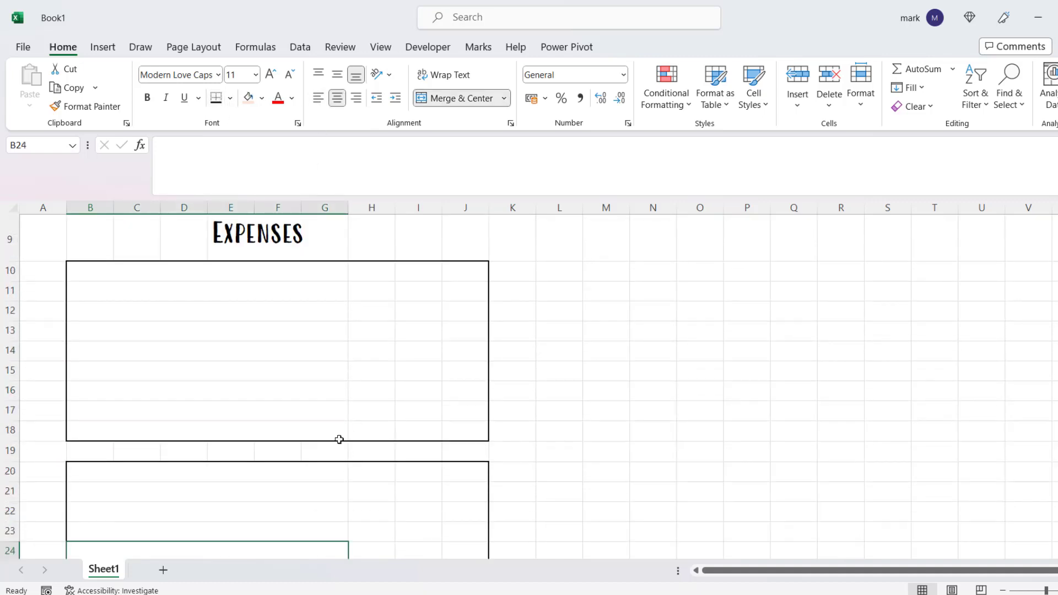
scroll(339, 439, "up", 3)
left_click(232, 335)
type("INCOME")
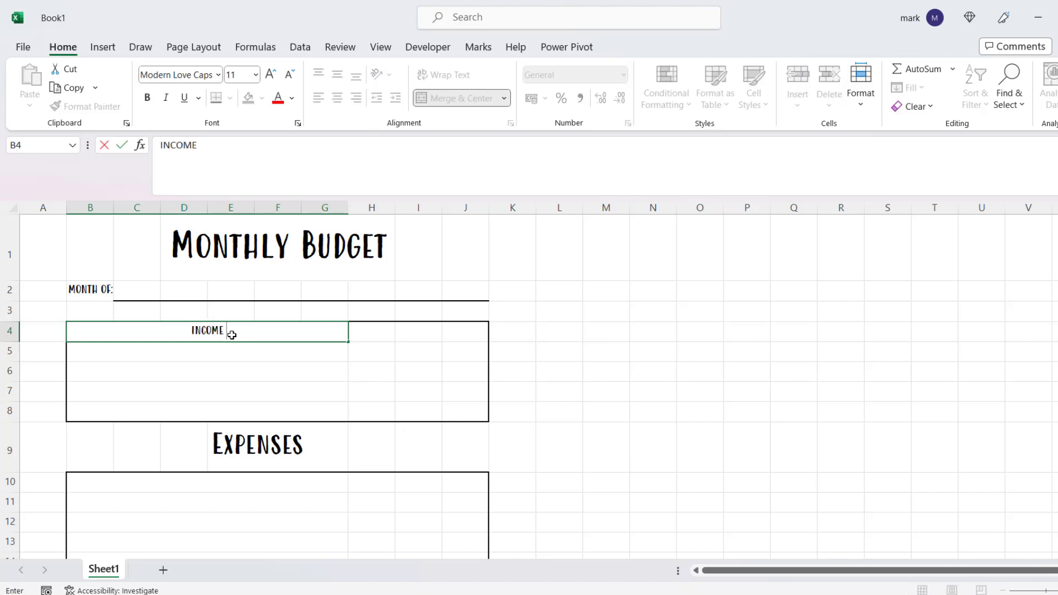
type(" SOURCE")
key("Tab")
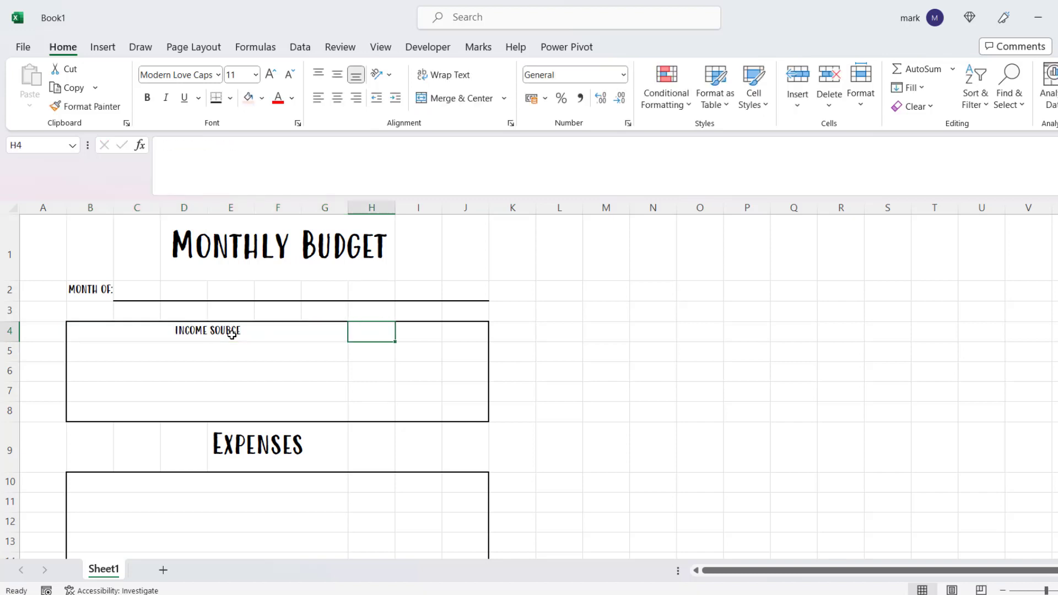
Step: Enter the headings AMOUNT in H4 and PAYMENT DATE in I4
type("AMOU")
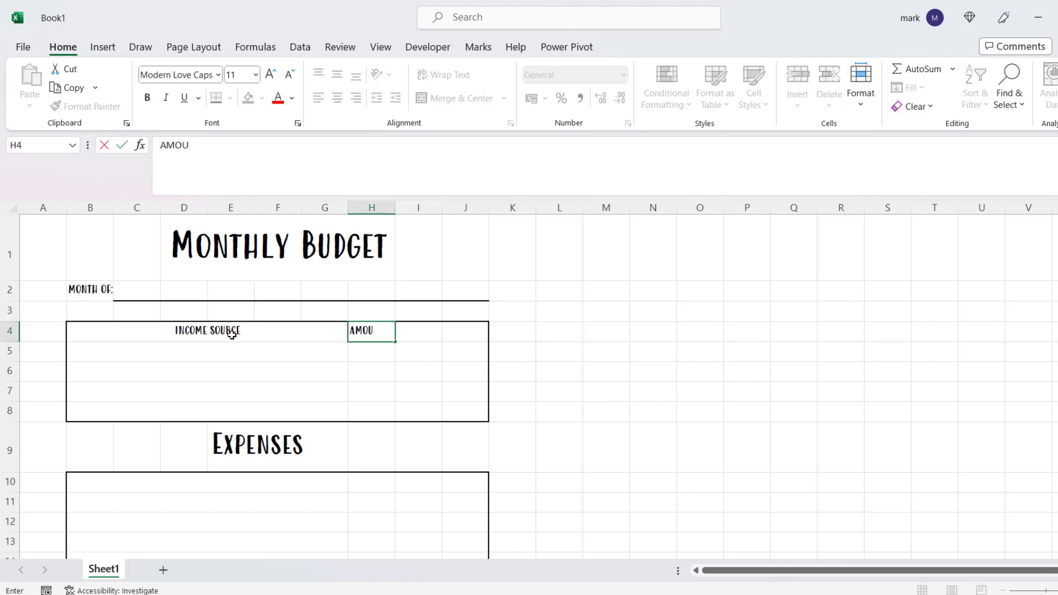
left_click(232, 333)
key("Tab")
key("Tab")
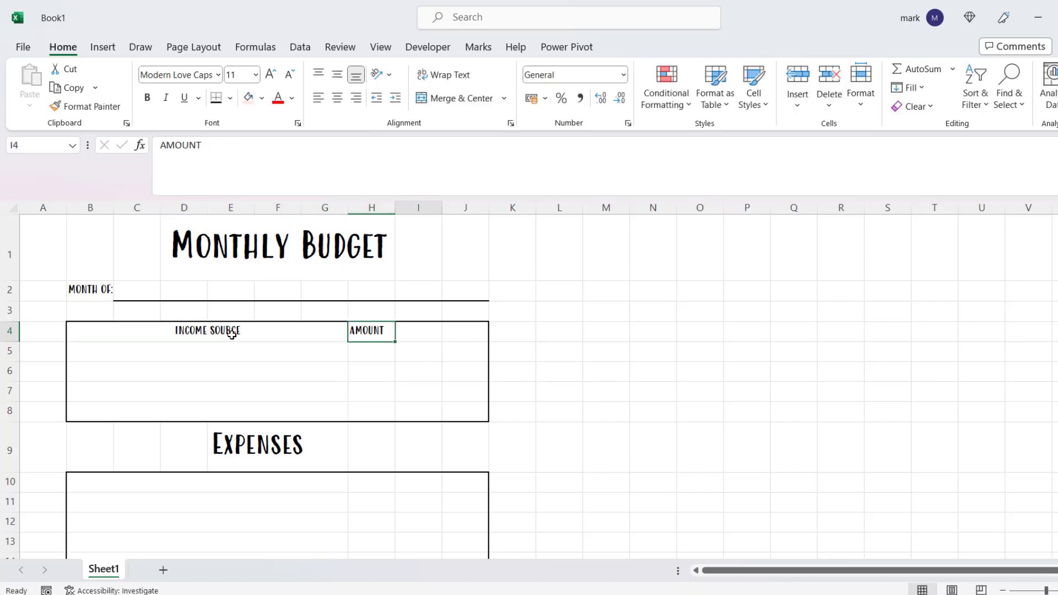
type("P")
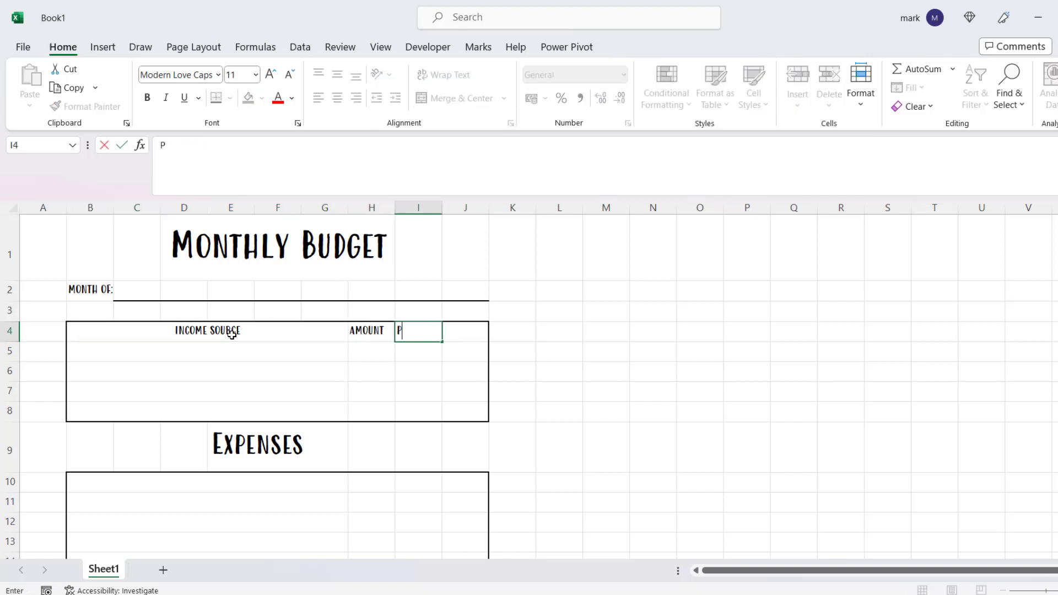
type("AYMENT DATE")
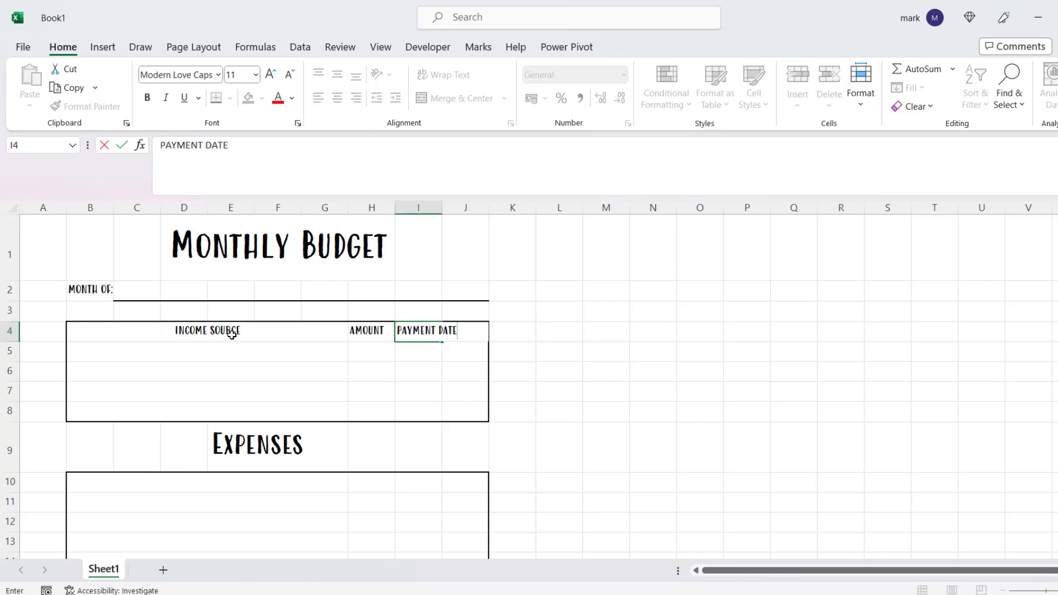
left_click(415, 386)
Step: Merge and center columns I and J of the income box in heading row 4 and in each of rows 5 to 8
left_click_drag(419, 332, 476, 337)
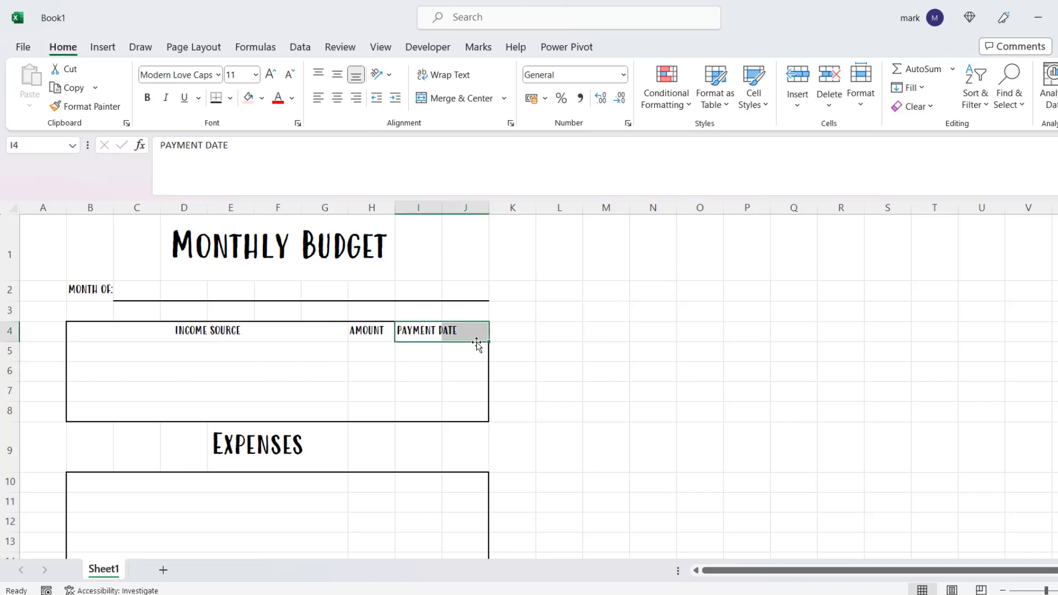
left_click(453, 98)
left_click_drag(420, 357, 489, 422)
key("F4")
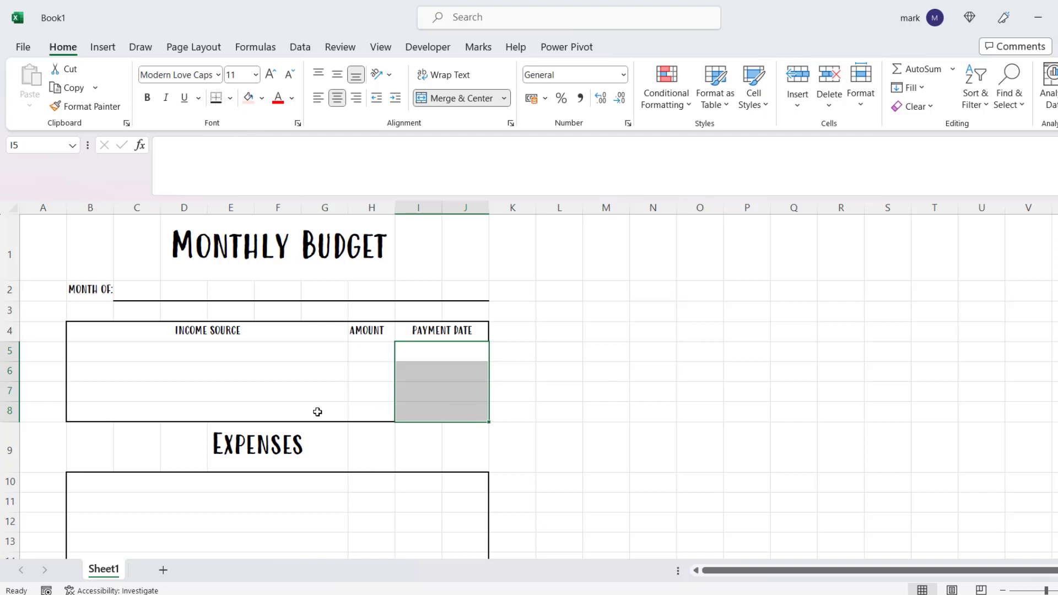
Step: Enter the headings OTHER in B10 and BUDGET in H10 in the box under Expenses
scroll(330, 385, "down", 2)
left_click(250, 359)
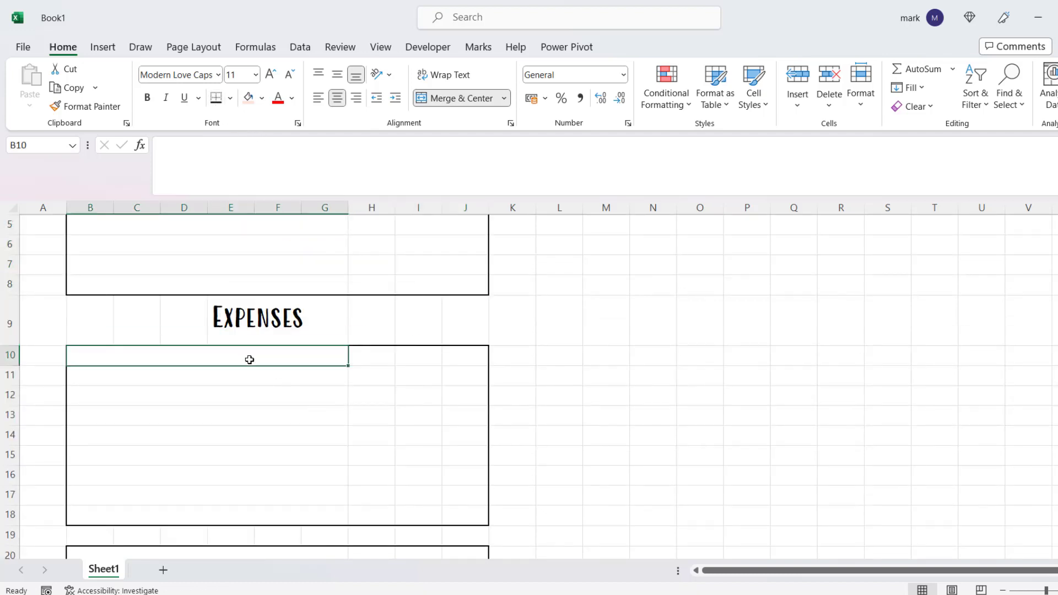
type("OTHER")
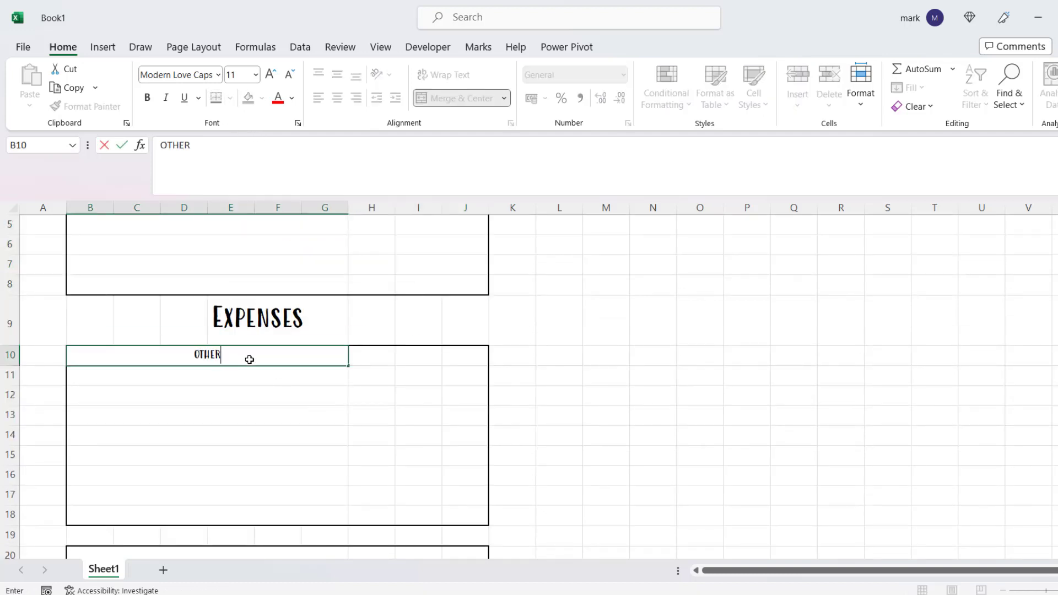
key("Left")
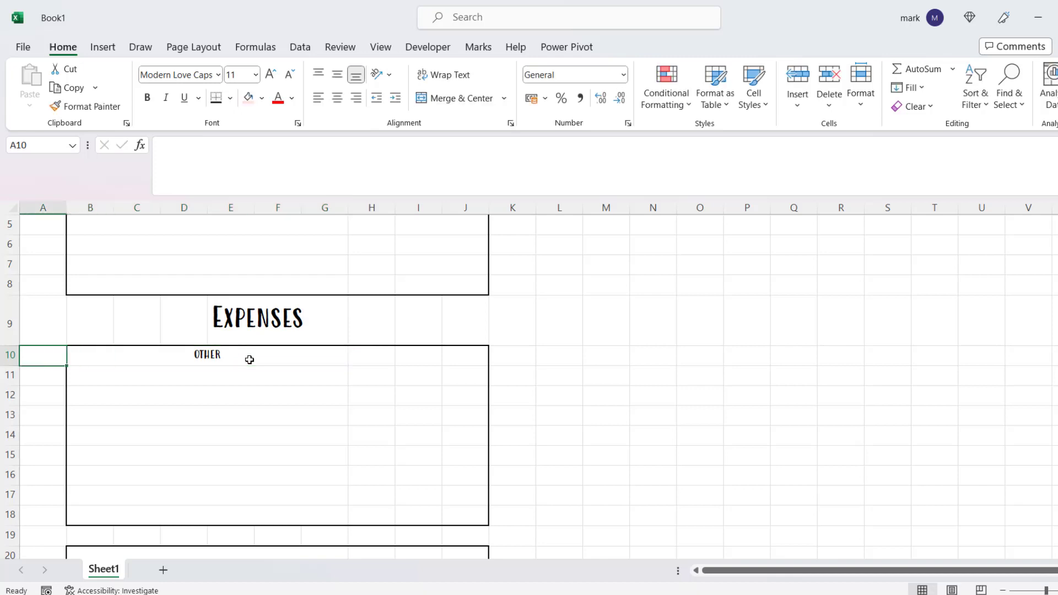
key("Right")
key("Right")
type("BUDGE")
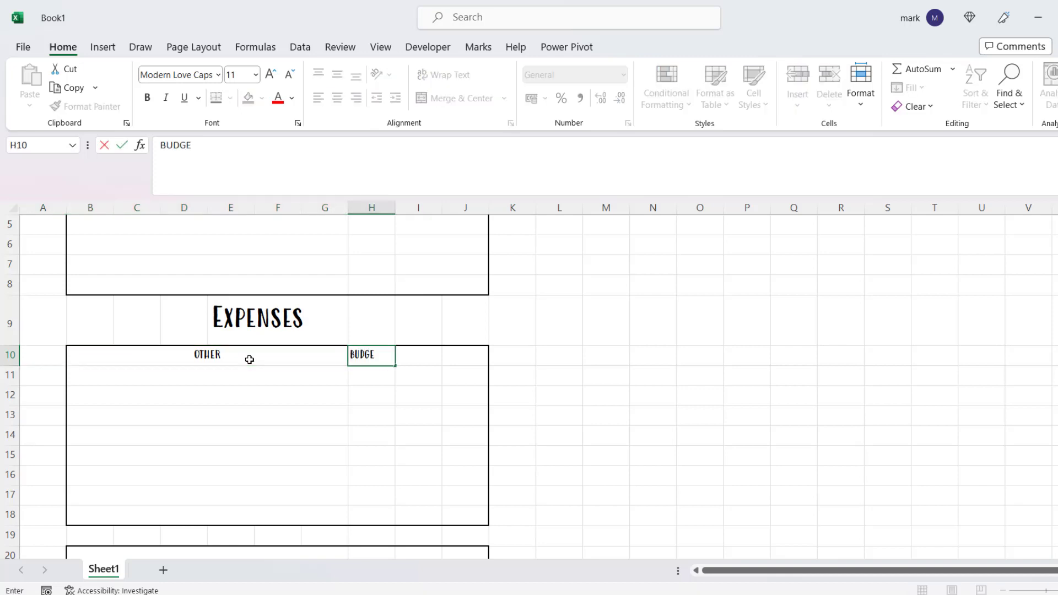
type("T")
Step: Enter the headings ACTUAL in I10 and DIFFRENCE in J10
key("Right")
type("A")
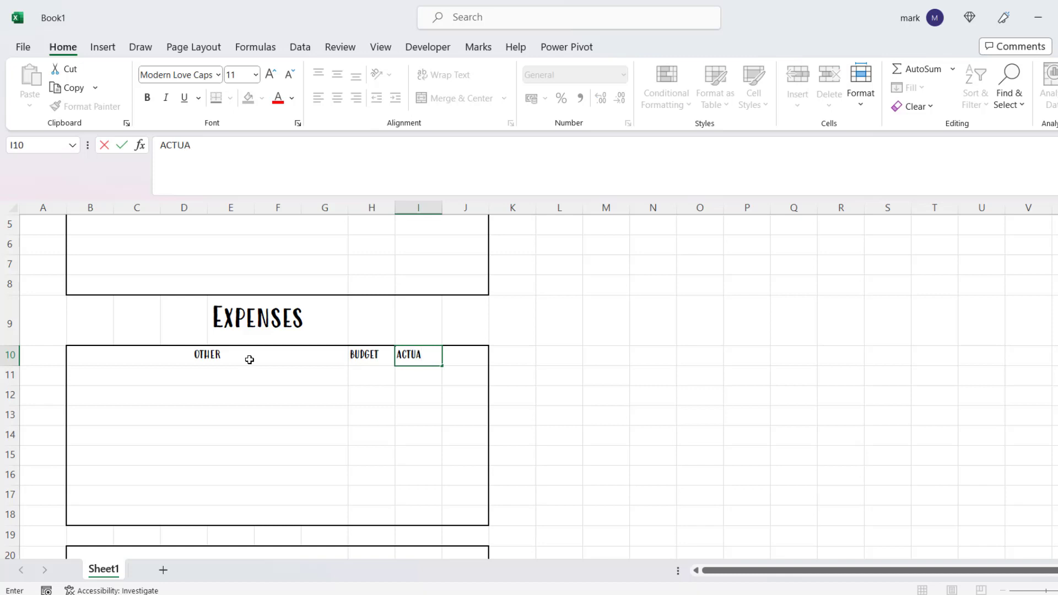
key("Right")
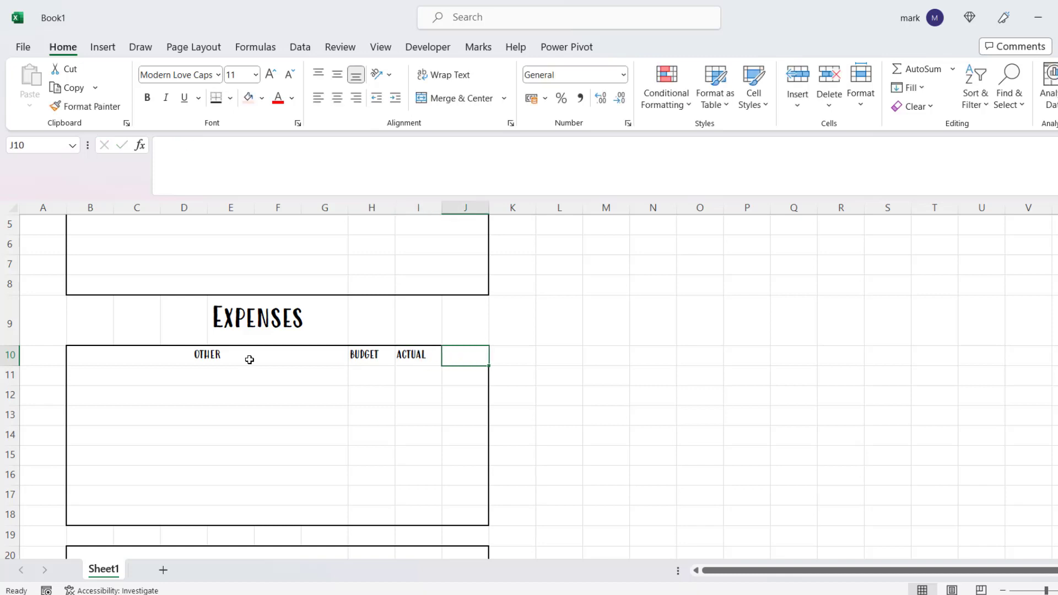
type("DIFFRENCE")
key("Right")
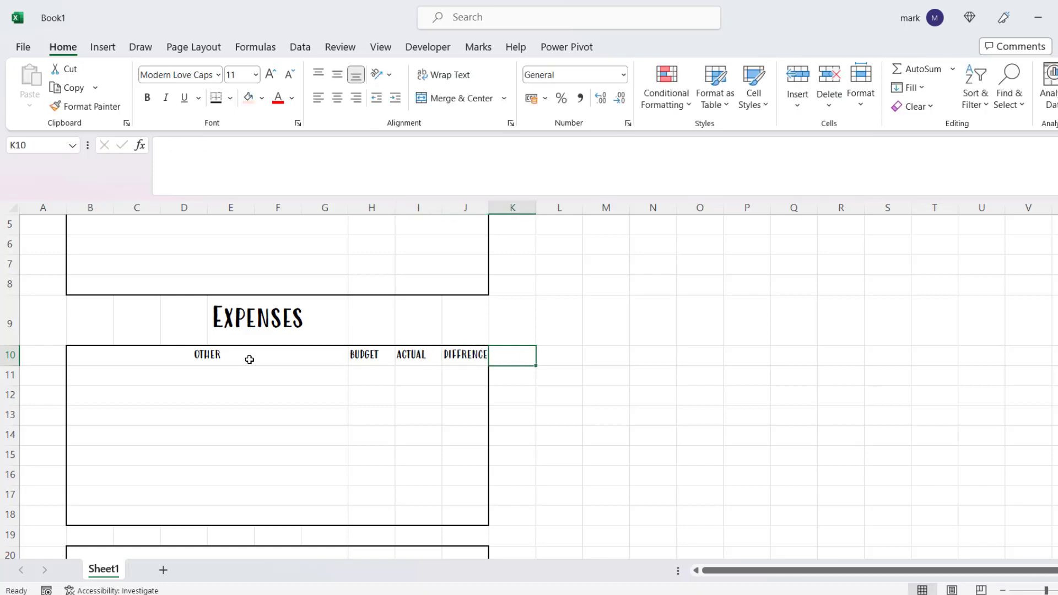
Step: Enter the label TOTAL EXPENSES in the merged cell B18 in the last row of the first expenses box
scroll(335, 420, "down", 3)
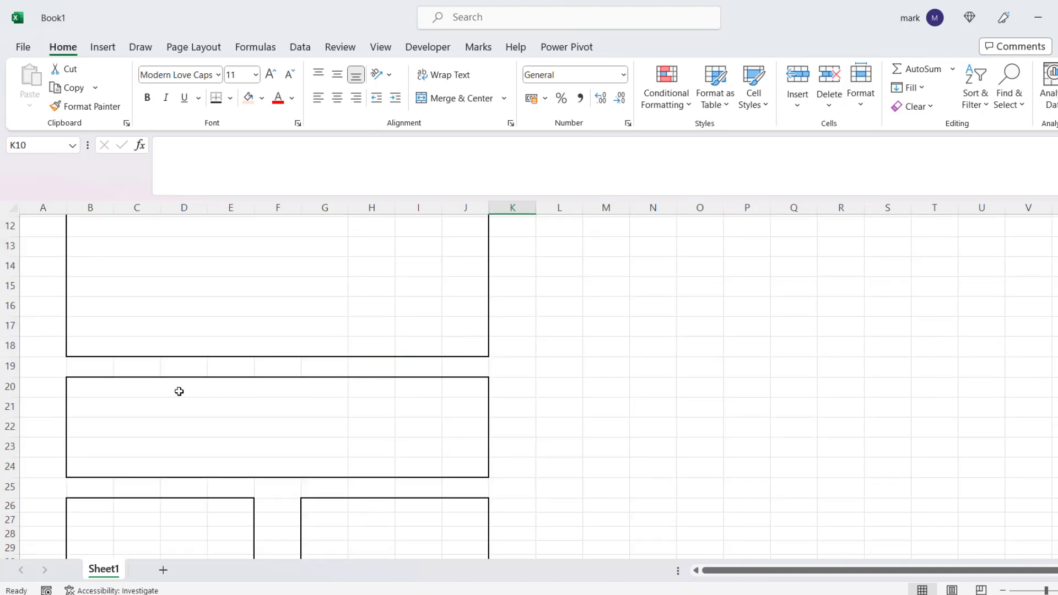
left_click(179, 391)
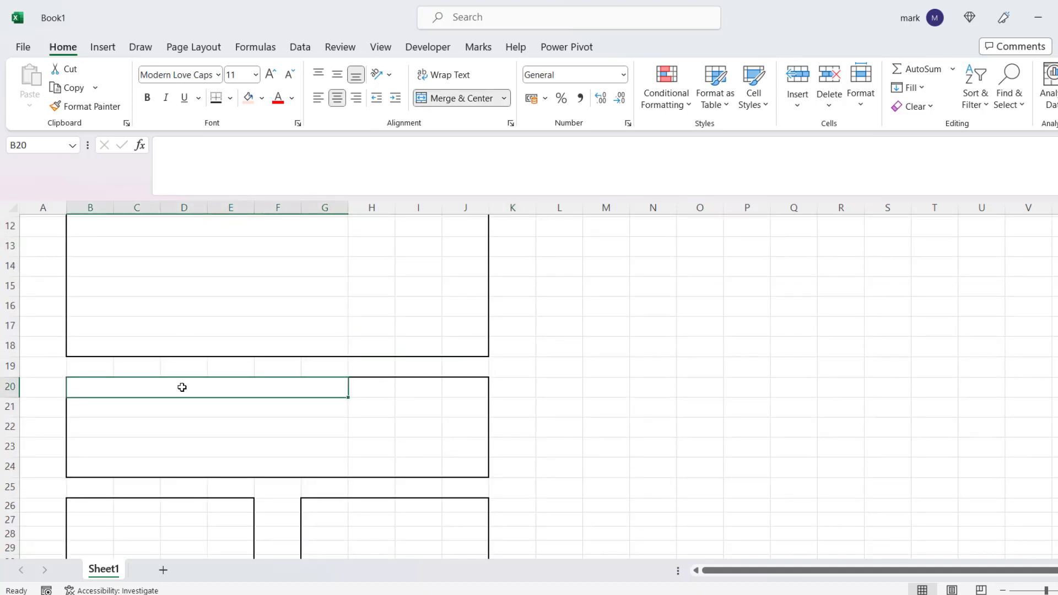
left_click(202, 346)
type("TOTAL")
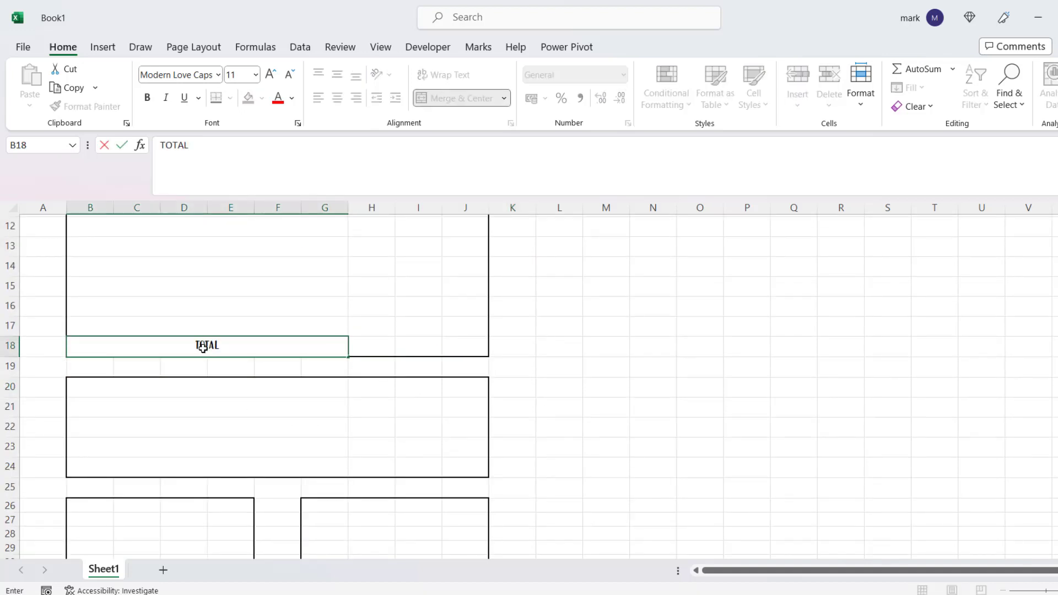
type(" EXPENSES")
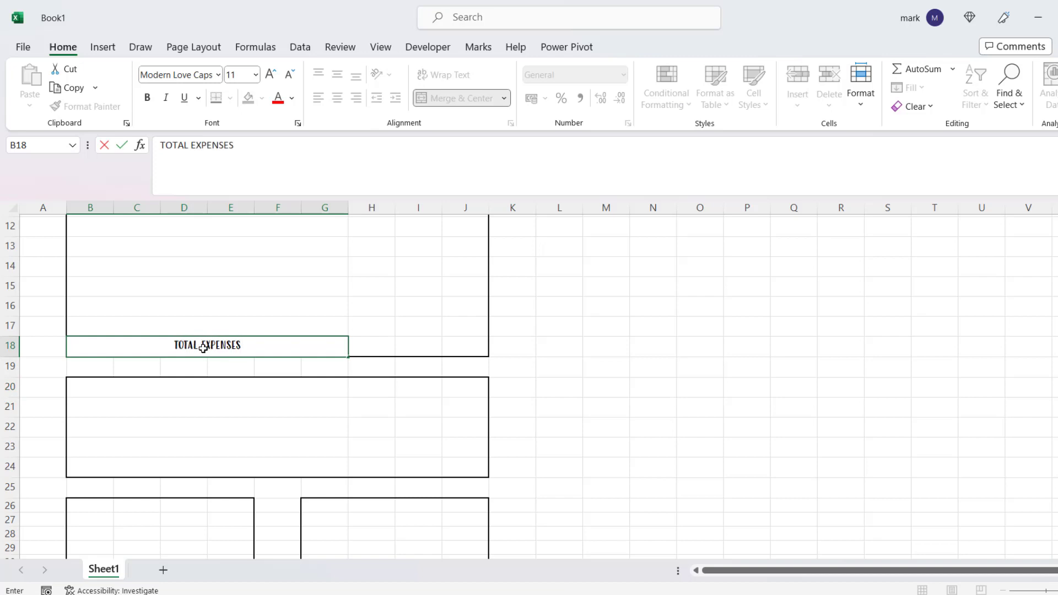
key("Tab")
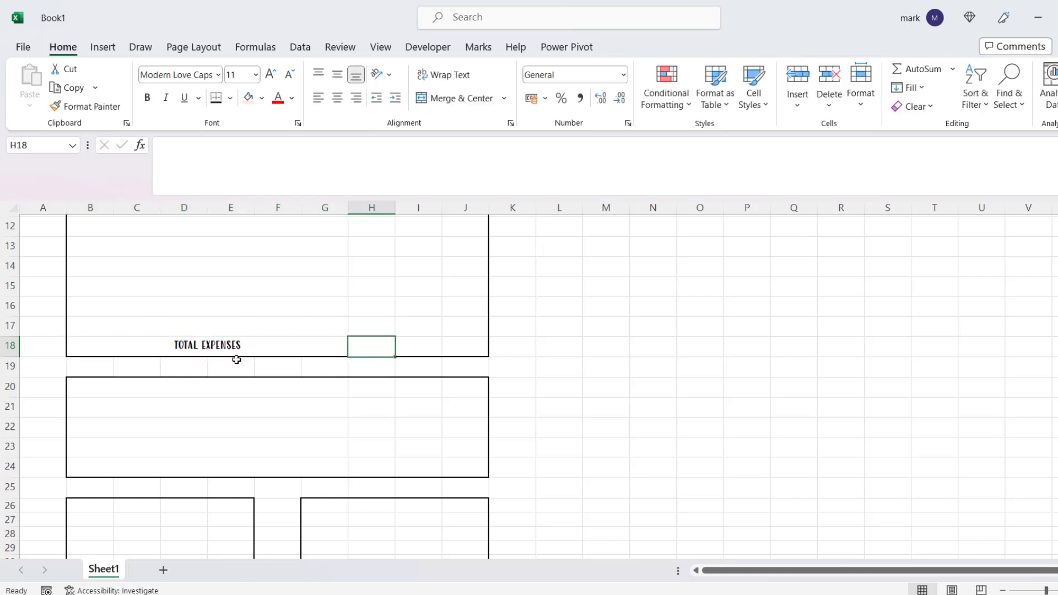
Step: Enter the headings FOOD in B20, BUDGET in H20, ACTUAL in I20 and DIFFRENCE in J20 of the second expenses box
left_click(241, 390)
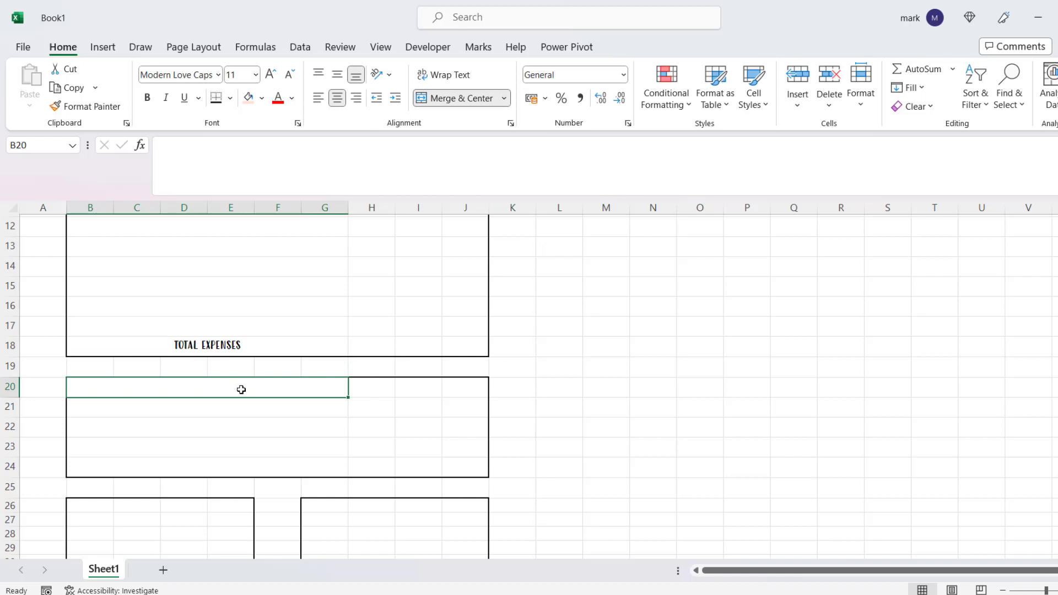
type("FOOD")
key("Tab")
type("BUDGET")
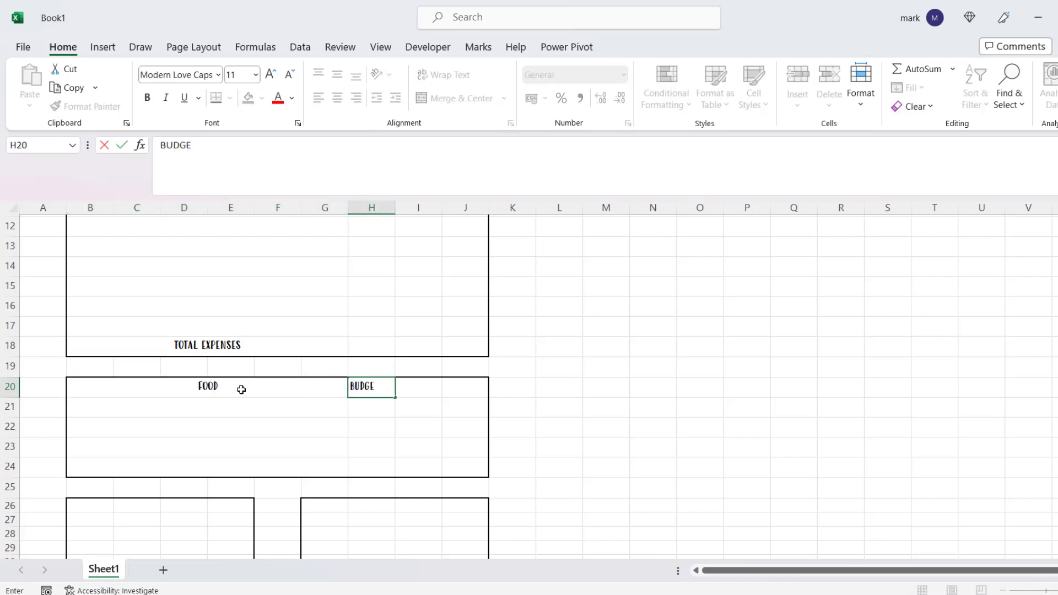
key("Tab")
type("ACTU")
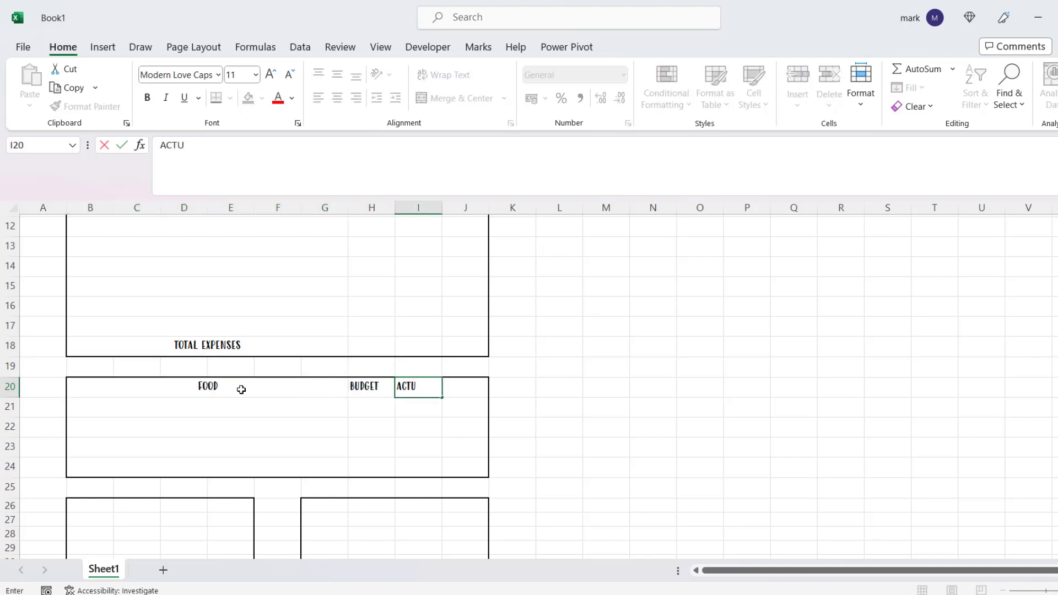
type("AL")
key("Tab")
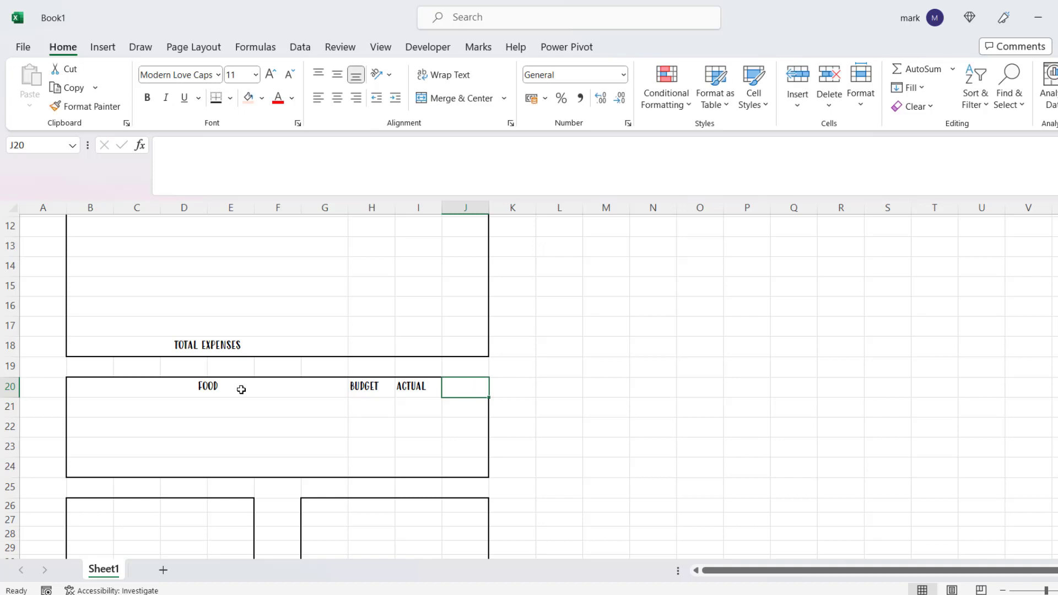
type("DIFFRENCE")
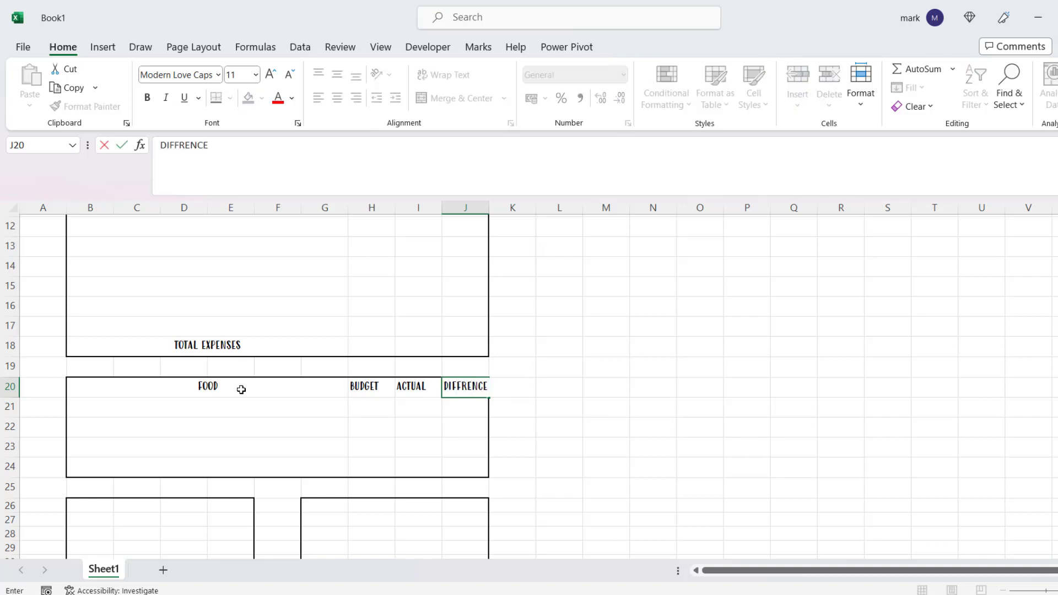
Step: Enter the label TOTAL FOOD in the merged cell B24 in the last row of the food box
scroll(154, 440, "down", 1)
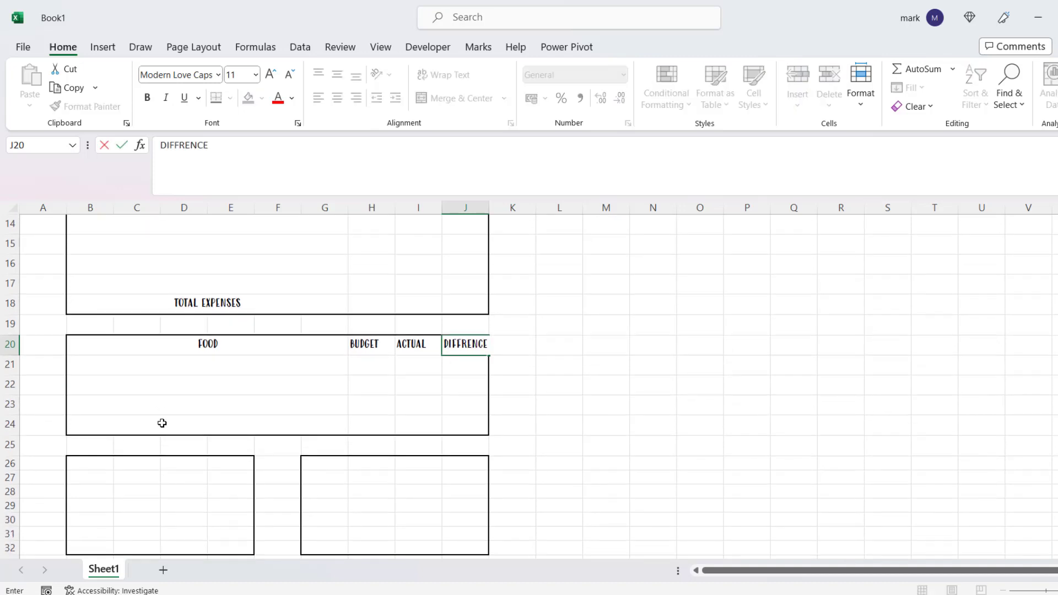
left_click(163, 422)
type("TOTAL")
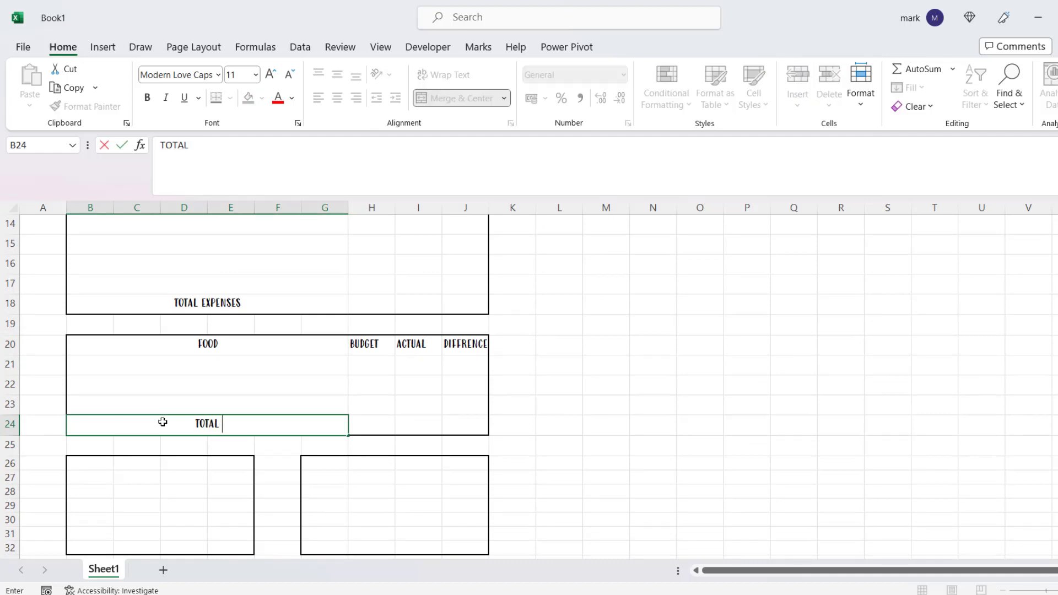
type(" FOOD")
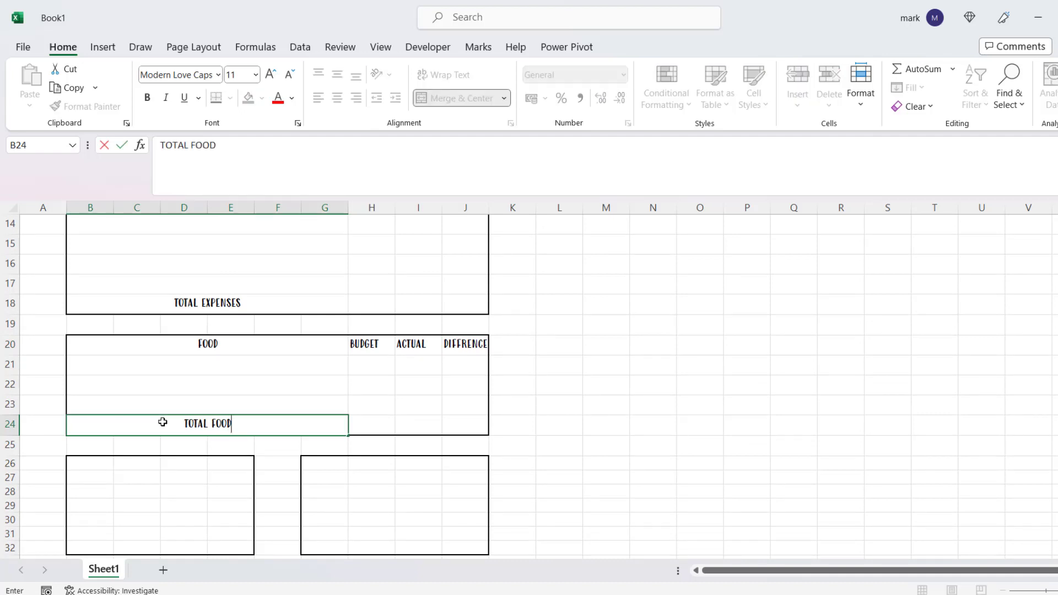
key("Return")
Step: Enter the headings HOUSING/UTILITIES in B26 and BUDGET in C26 in the small box below the food section
key("Return")
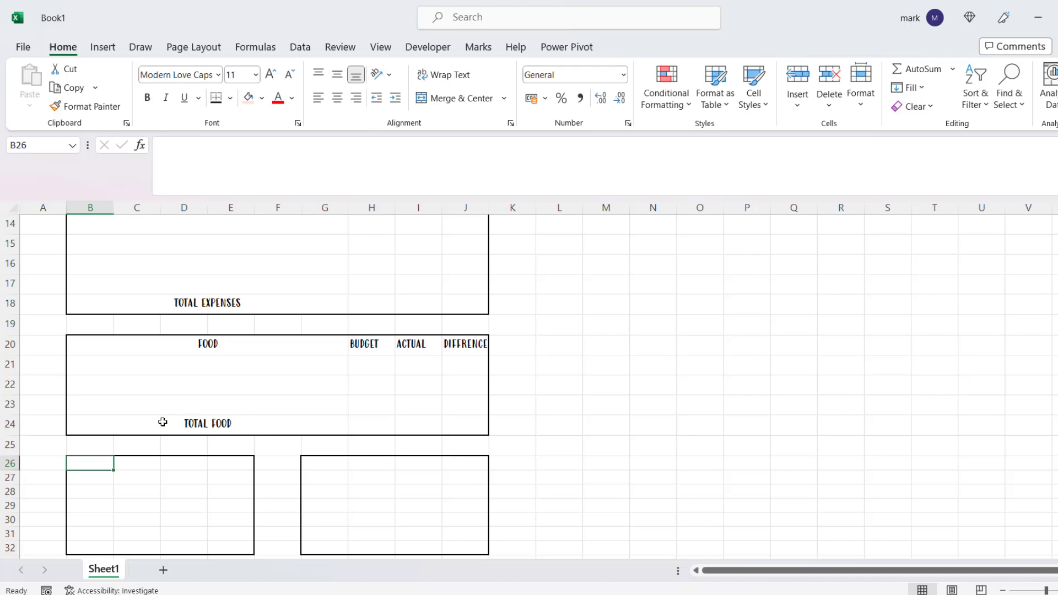
type("HOUSING")
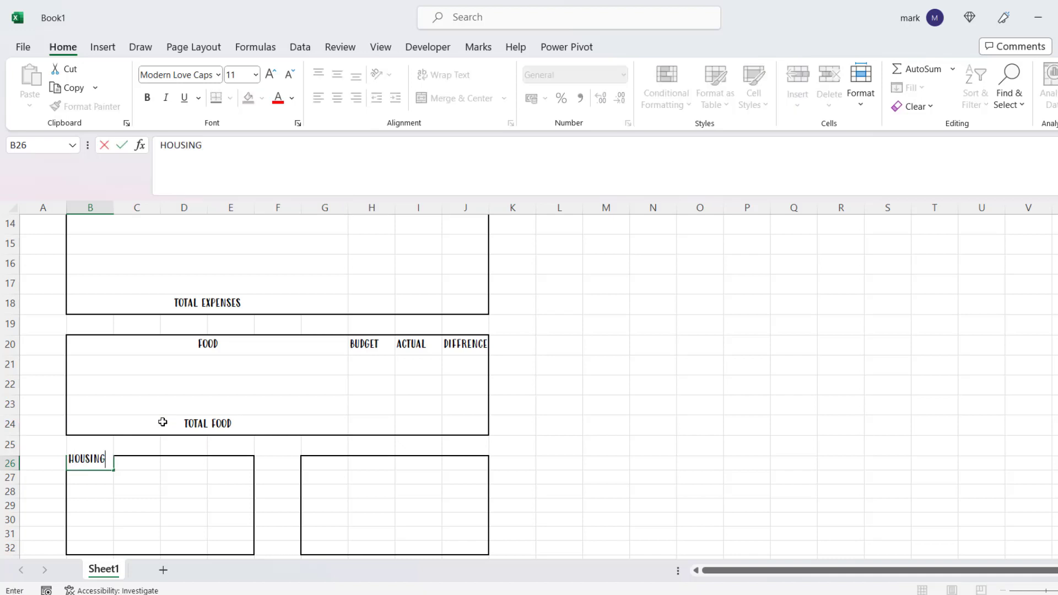
type("/UTILITIES")
key("Tab")
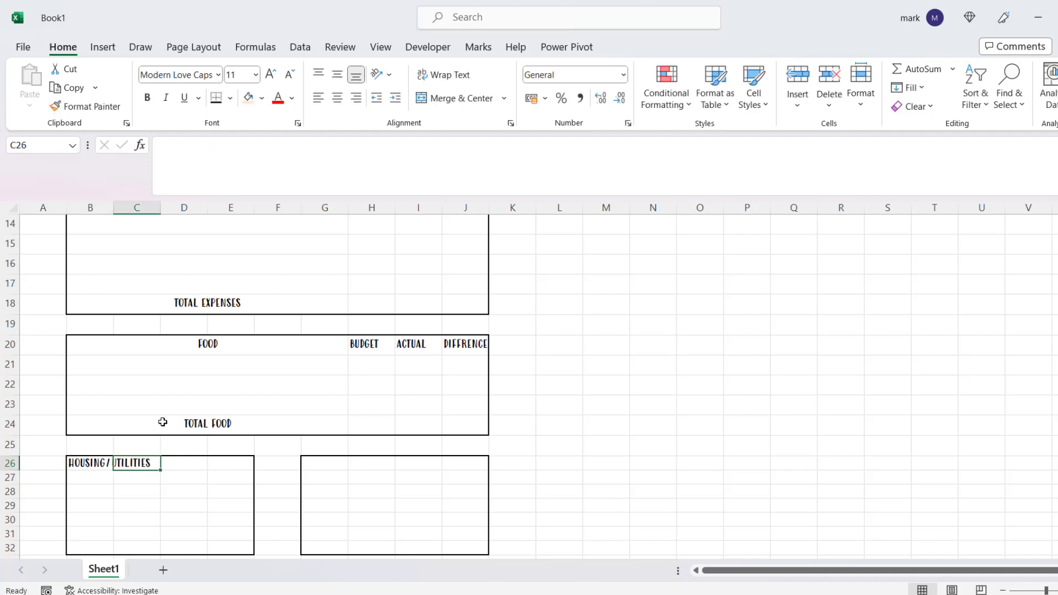
key("Tab")
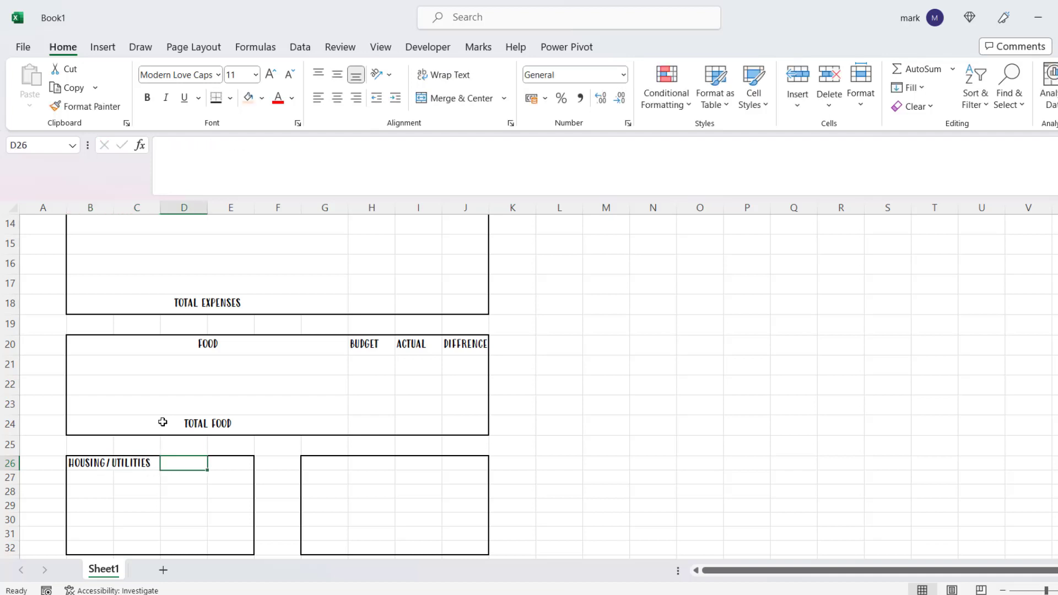
key("Left")
type("BUDG")
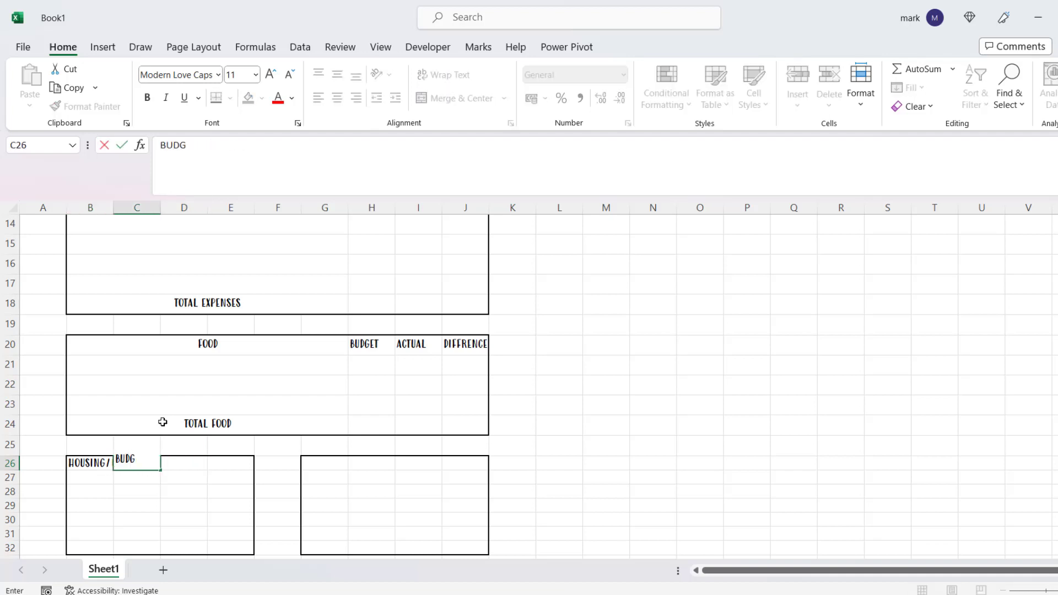
type("ET")
Step: Enter the headings ACTUAL in D26 and DIF in E26 in the housing box
key("Tab")
type("ACTUAL")
key("Tab")
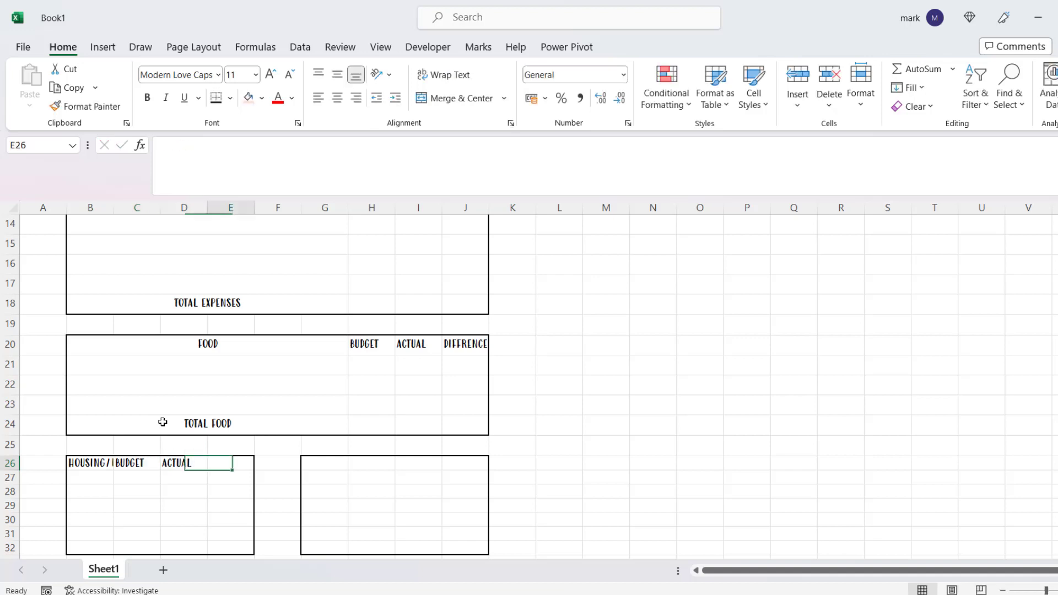
type("DIF")
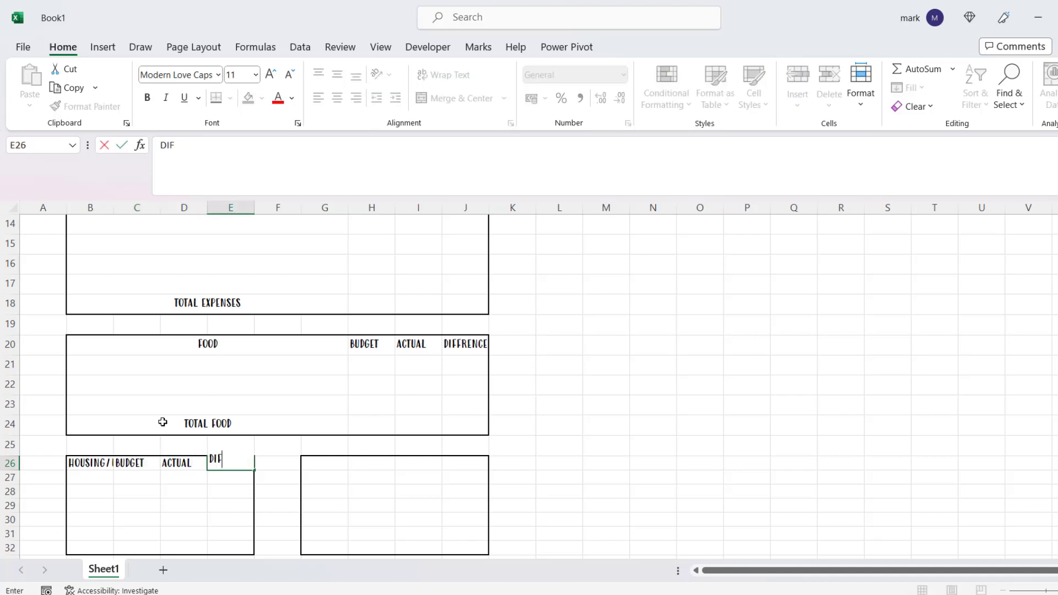
key("Tab")
Step: Enter the headings PERSONAL in G26, BUD in H26, ACT in I26 and DIF in J26
key("Tab")
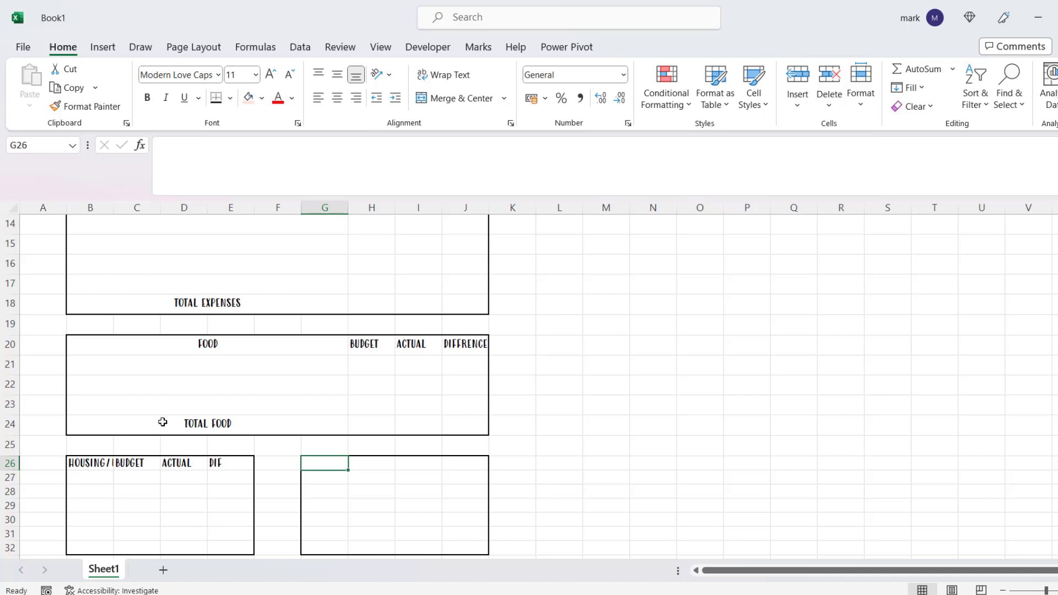
type("PERSONAL")
key("Tab")
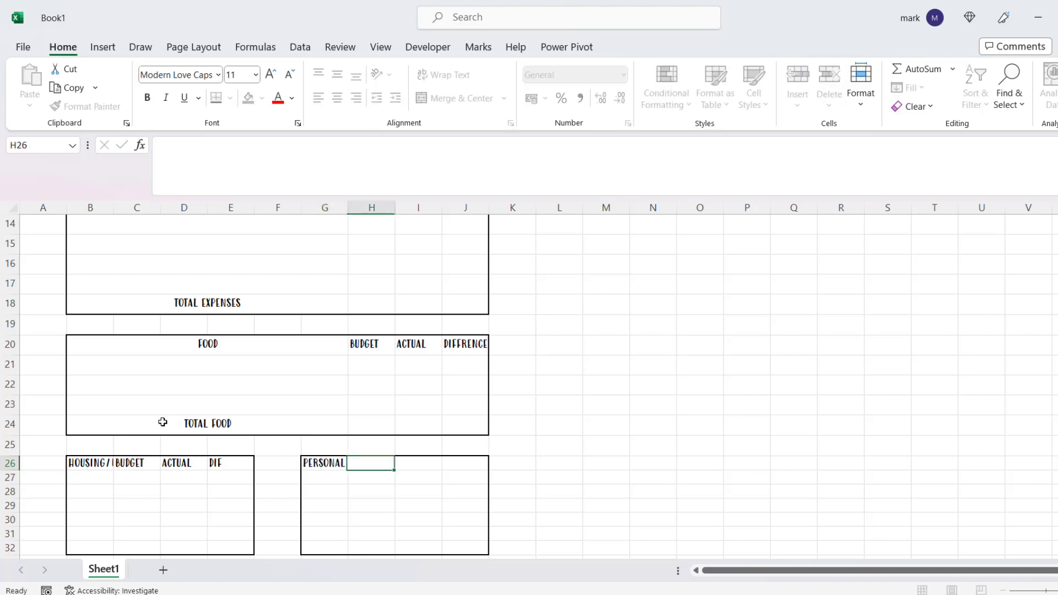
type("BUD")
key("Tab")
type("ACT")
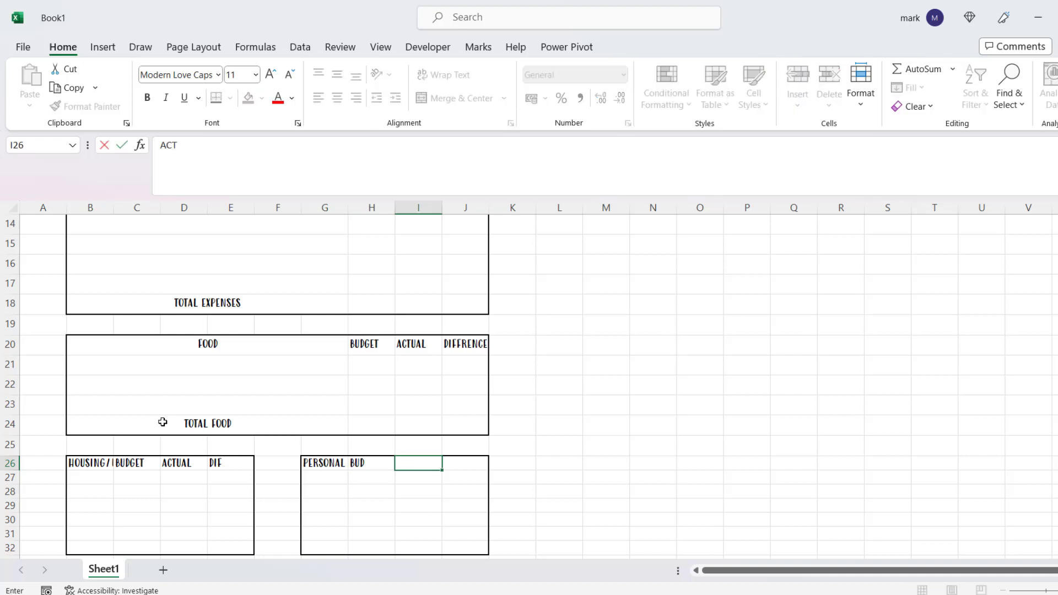
key("Tab")
type("DI")
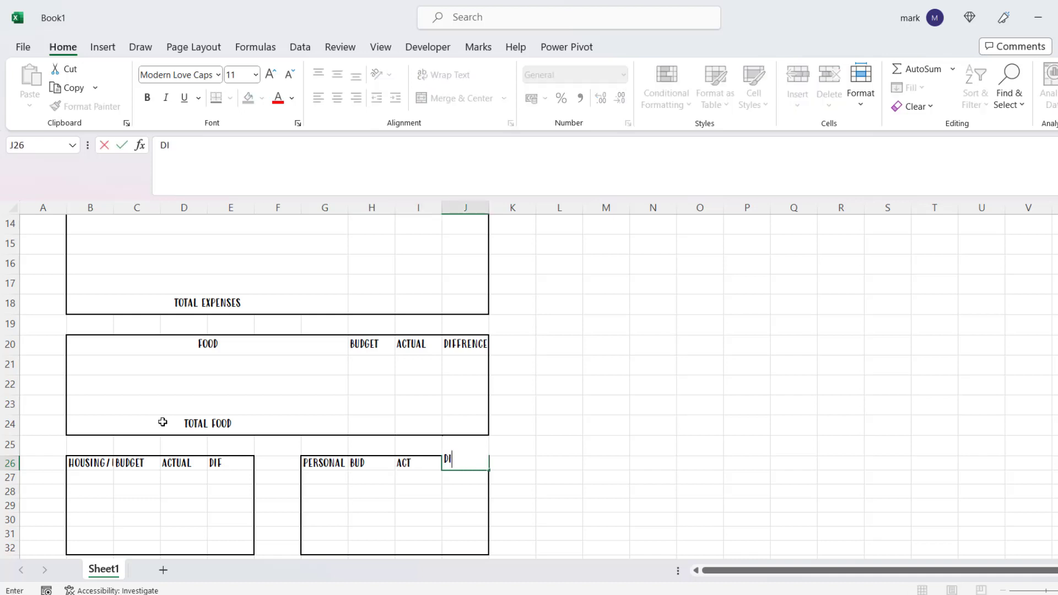
type("F")
key("Tab")
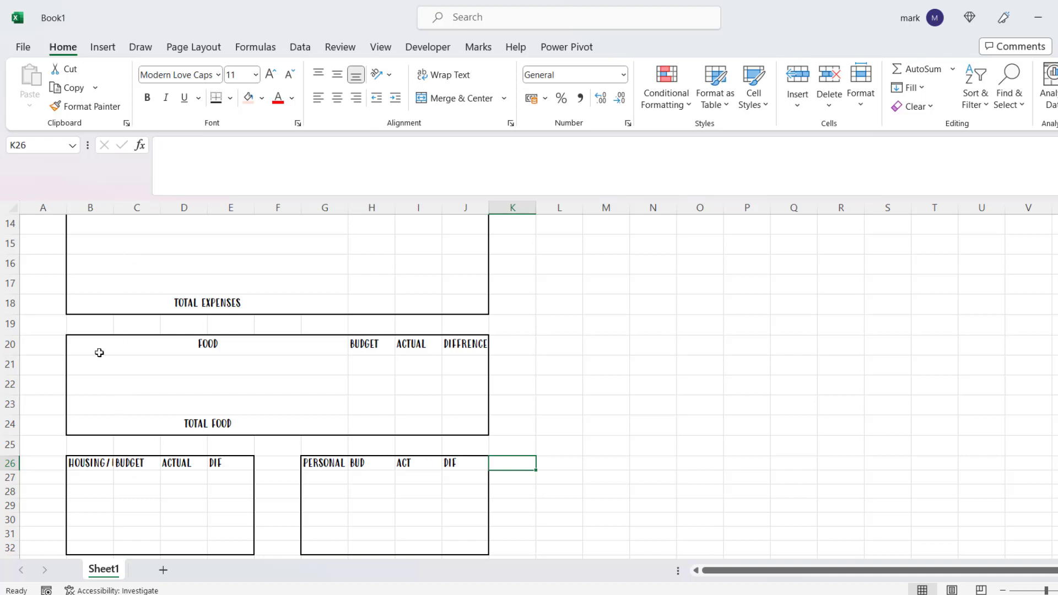
Step: Fit column B to the HOUSING/UTILITIES heading and check the column's exact width
double_click(115, 210)
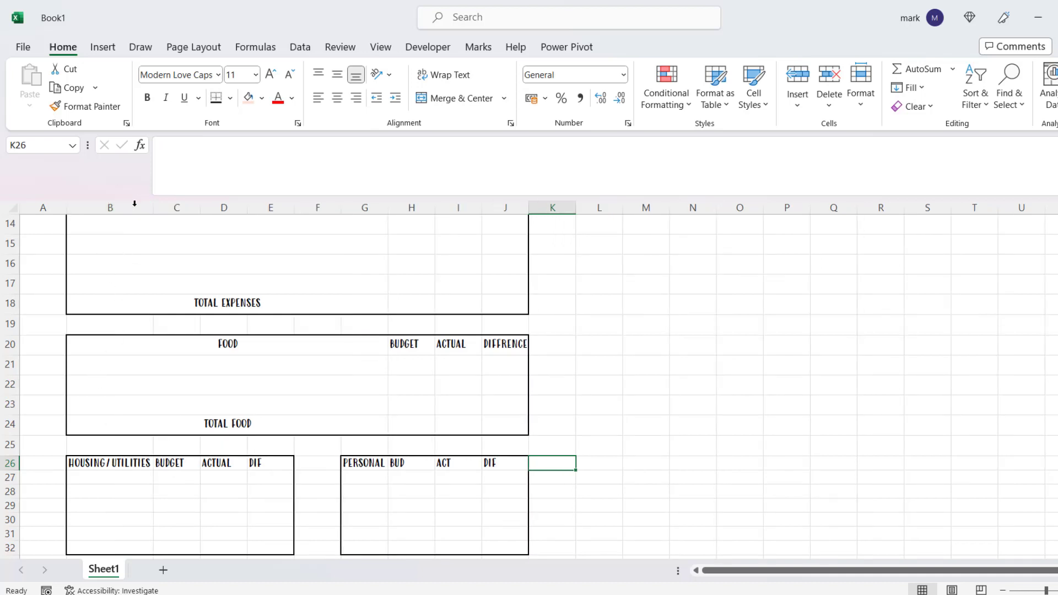
left_click(135, 209)
right_click(138, 211)
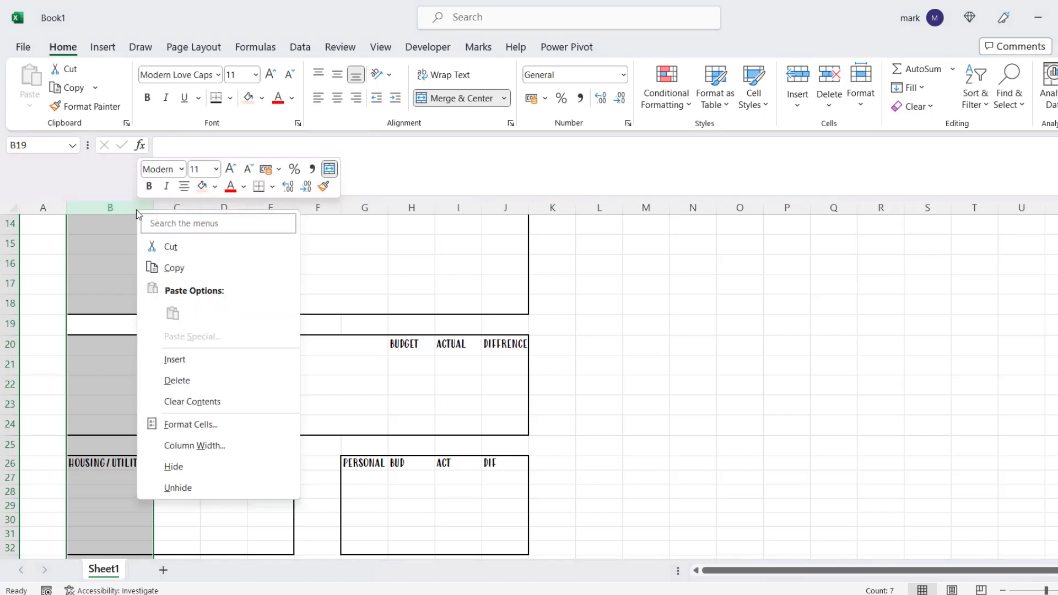
left_click(194, 445)
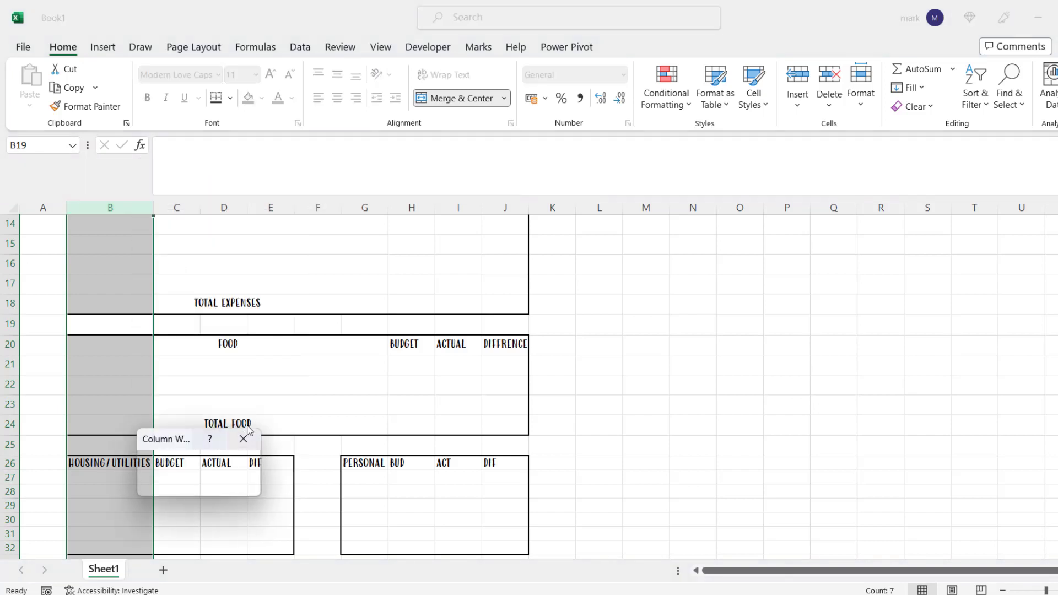
left_click(231, 482)
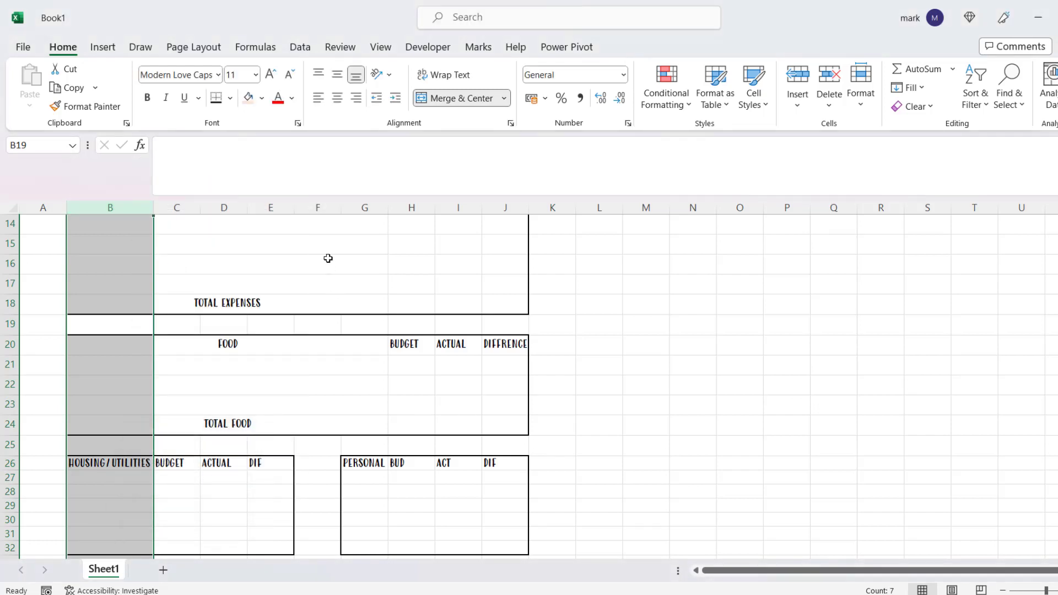
Step: Set the width of column G to 15.67 to match column B
left_click(360, 208)
right_click(363, 214)
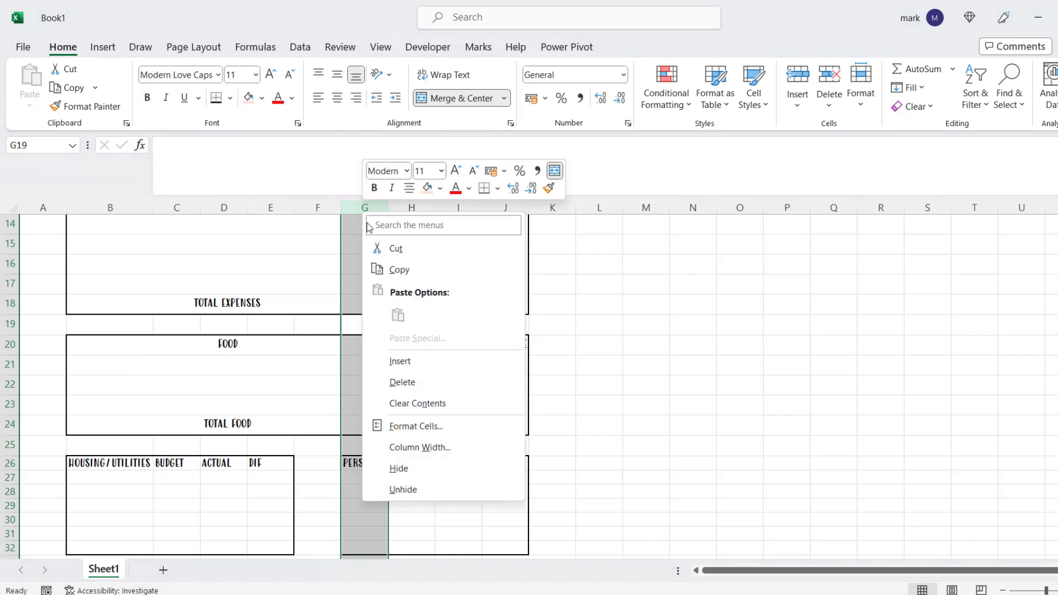
left_click(407, 447)
type("3")
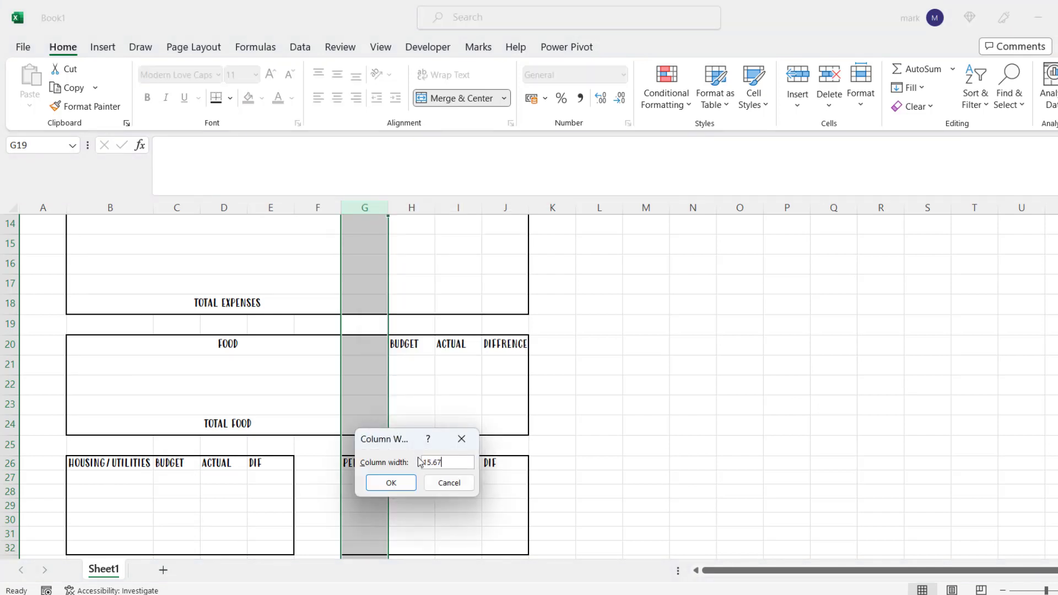
type("5.67")
key("Return")
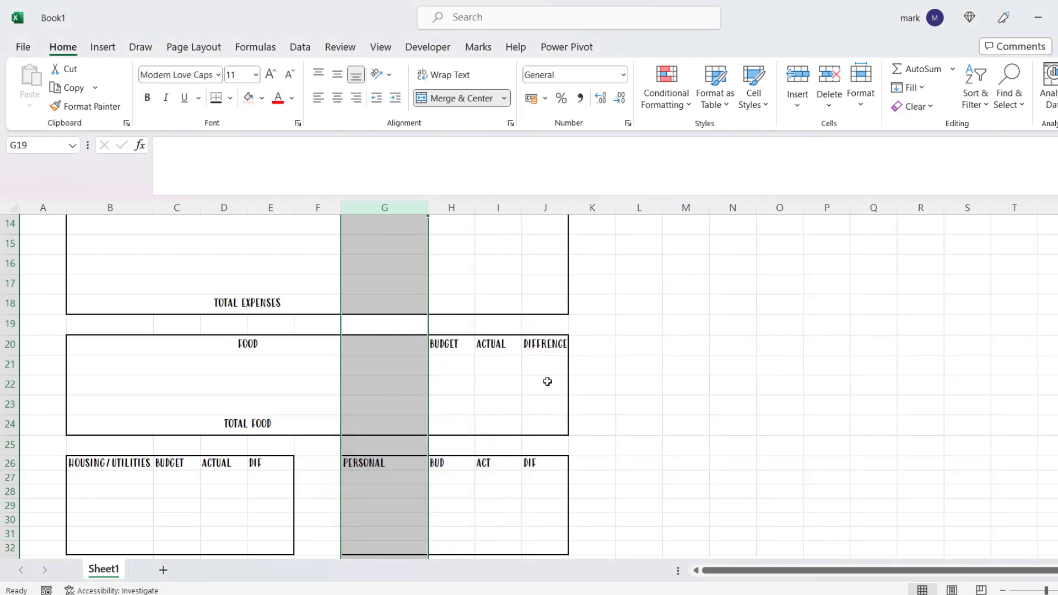
left_click(576, 384)
Step: Enter the label TOTAL in B32 and G32, the last rows of the housing and personal boxes
scroll(350, 431, "down", 1)
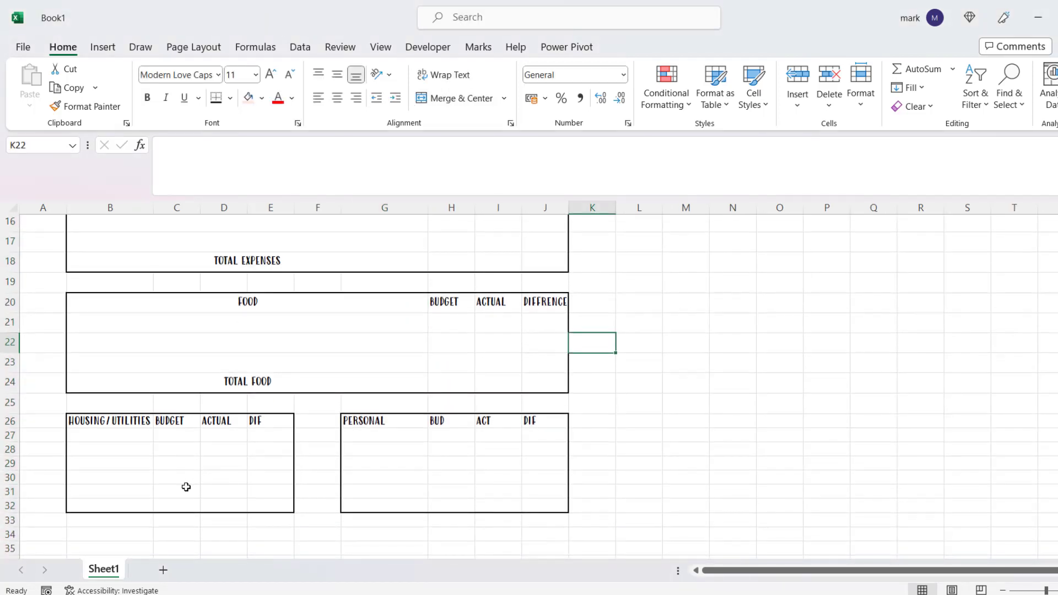
left_click(113, 507)
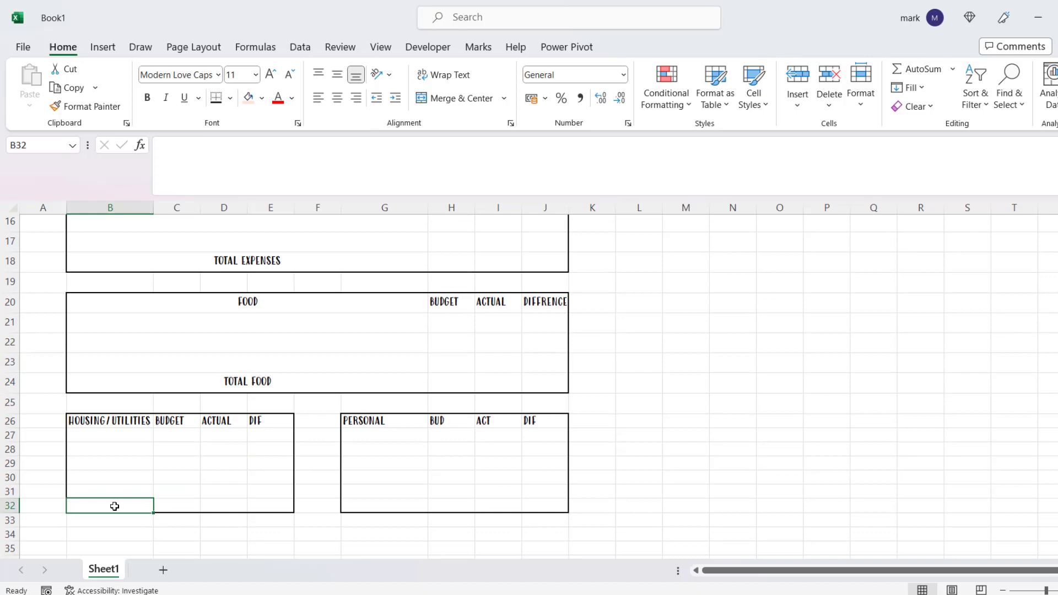
type("TOTAL")
key("Tab")
key("Tab")
key("Tab")
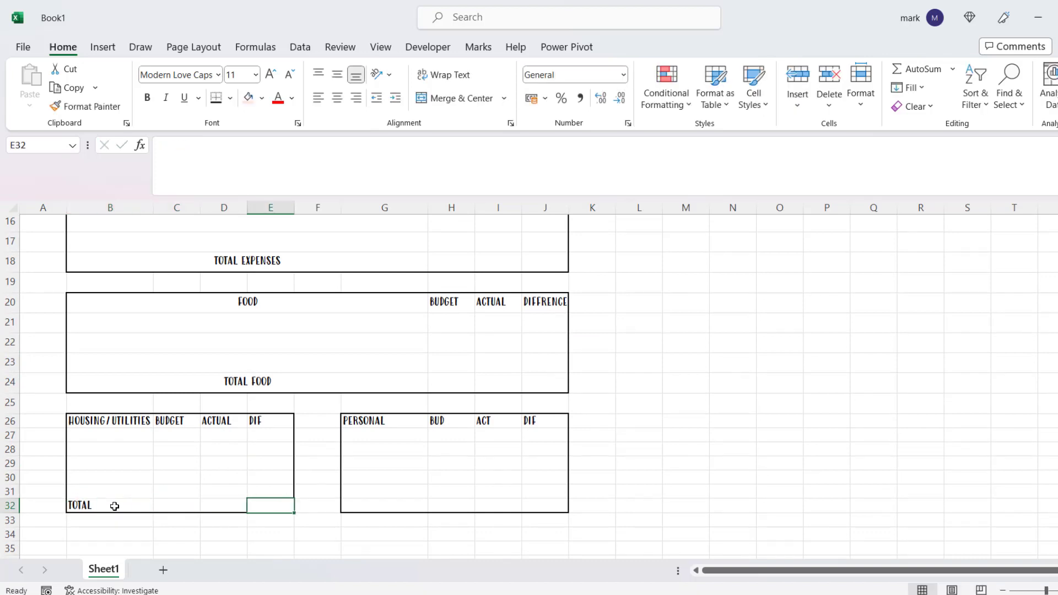
key("Tab")
key("Tab")
type("TOT")
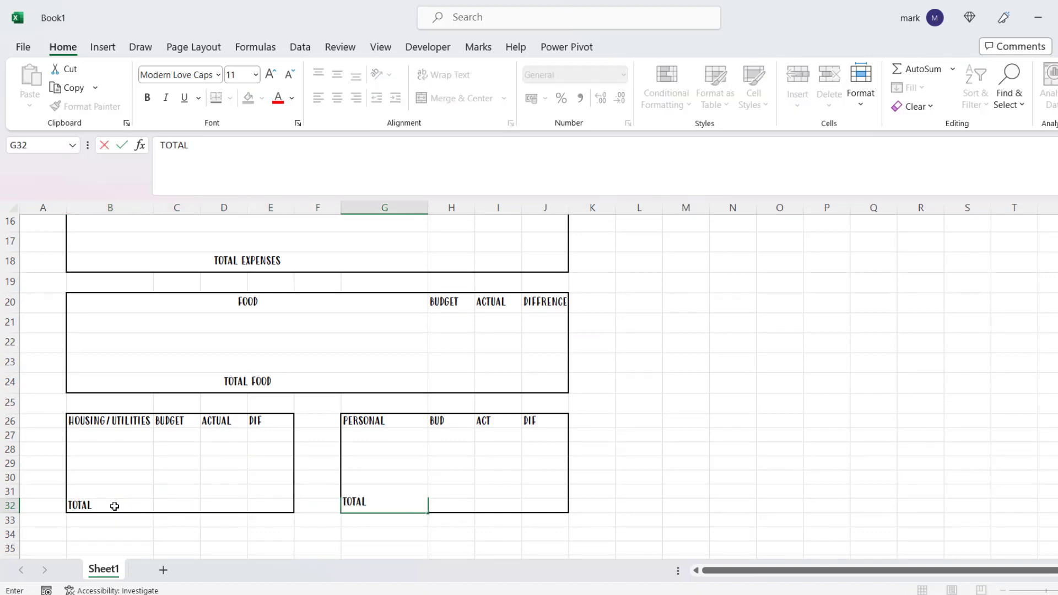
key("Tab")
Step: Give all rows of the sheet the same height and center all cell contents horizontally and vertically
left_click_drag(107, 506, 276, 505)
left_click_drag(364, 506, 528, 505)
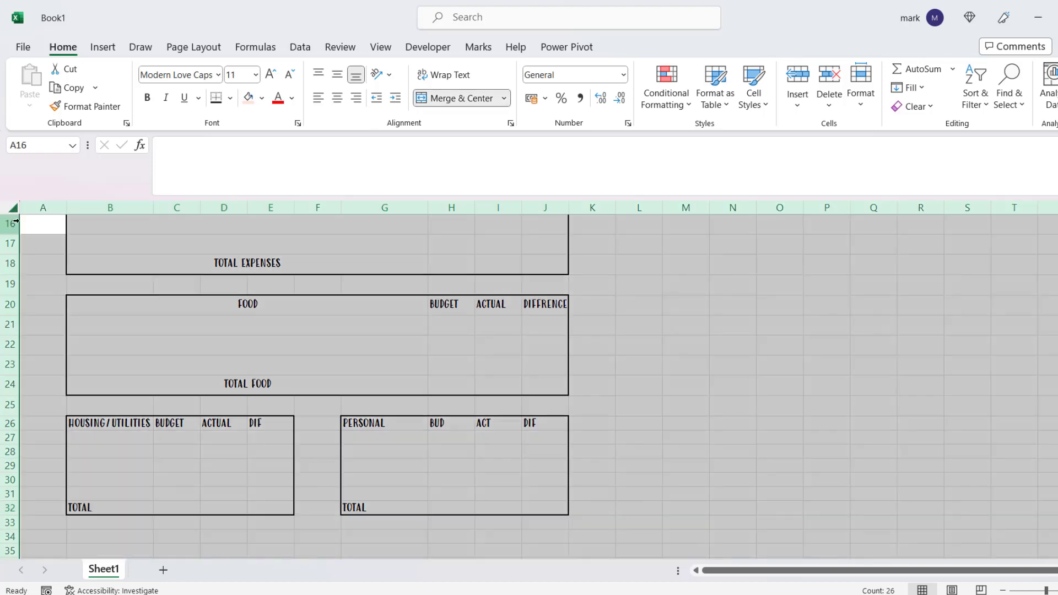
left_click(13, 207)
left_click(336, 98)
left_click(337, 74)
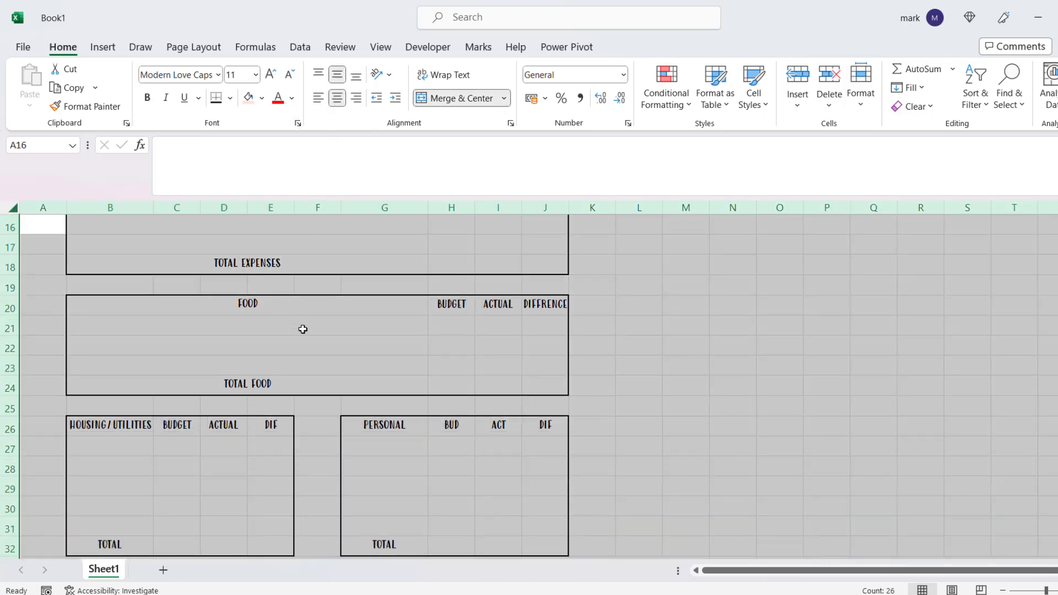
Step: Fill the last row of the income, OTHER, FOOD, housing and personal boxes with the lightest orange theme shade
scroll(312, 329, "down", 3)
left_click_drag(110, 363, 264, 368)
left_click_drag(374, 365, 534, 367)
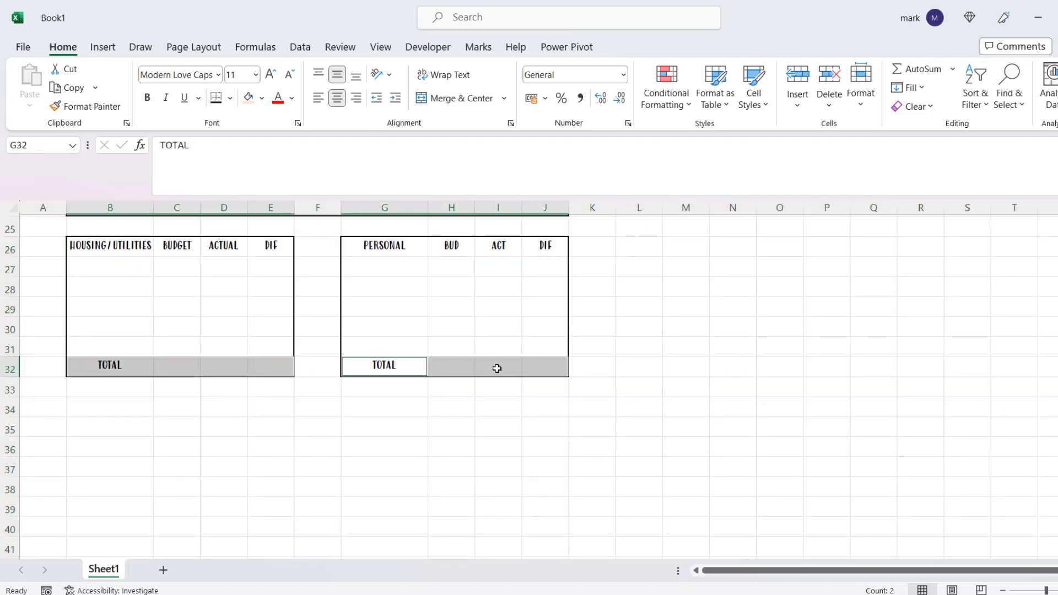
scroll(412, 384, "up", 3)
scroll(411, 384, "down", 4)
scroll(431, 395, "up", 3)
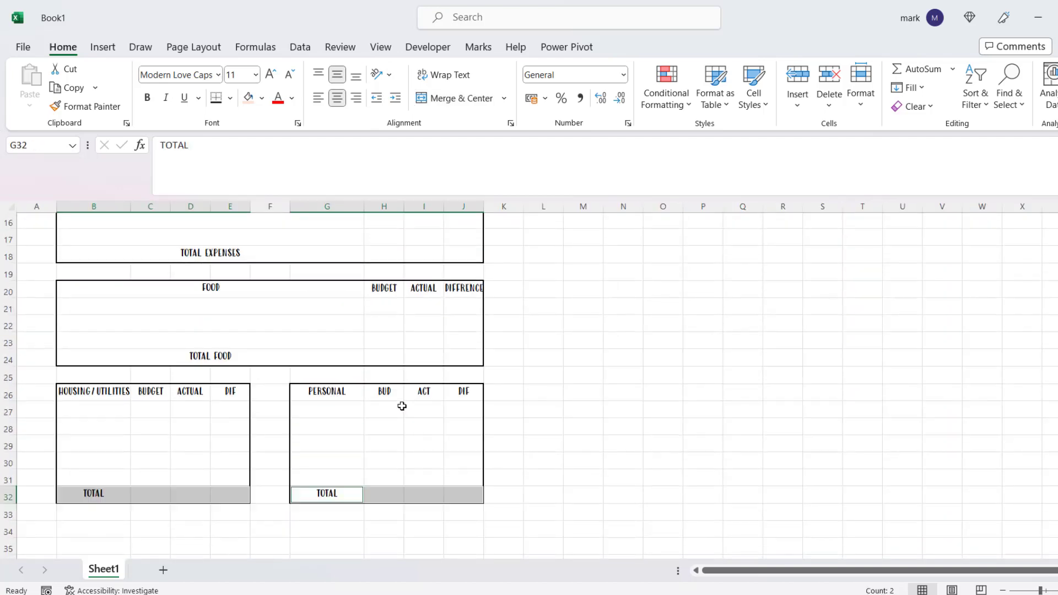
left_click_drag(262, 406, 463, 408)
scroll(363, 418, "up", 2)
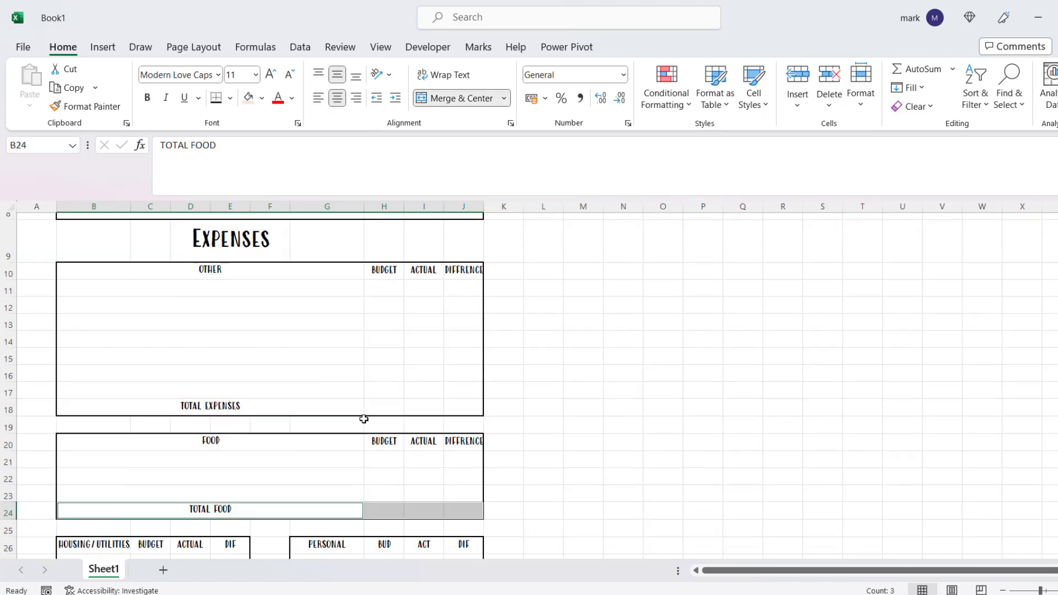
left_click_drag(296, 411, 449, 403)
scroll(386, 409, "up", 3)
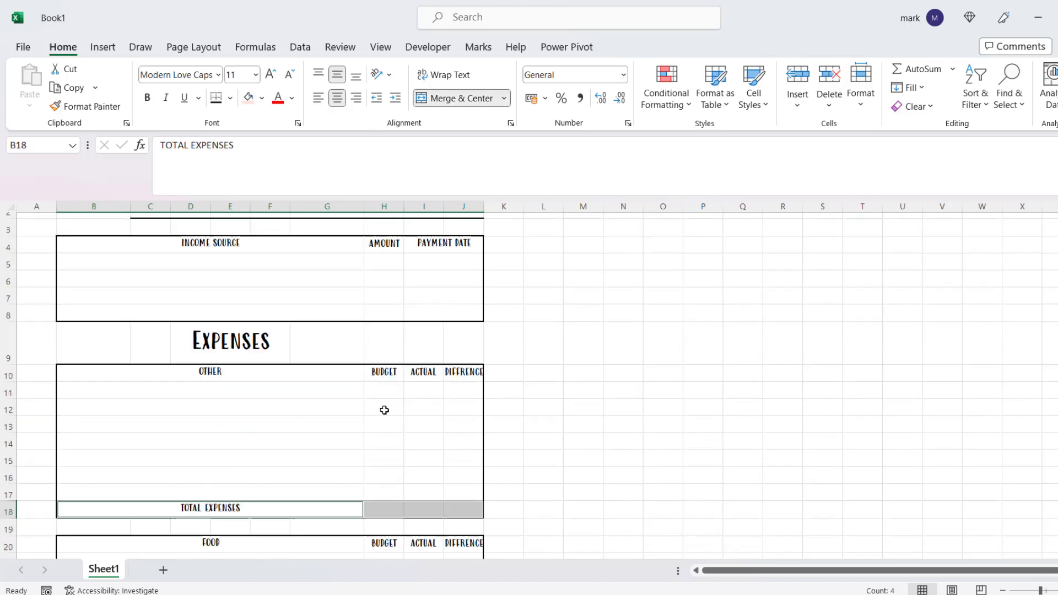
left_click_drag(259, 385, 474, 380)
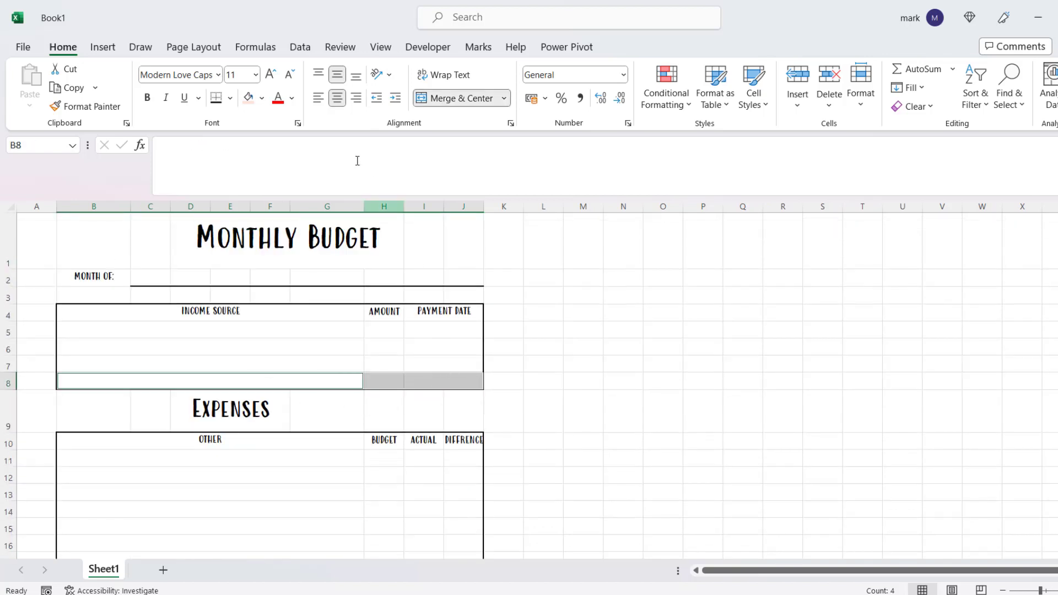
left_click(262, 101)
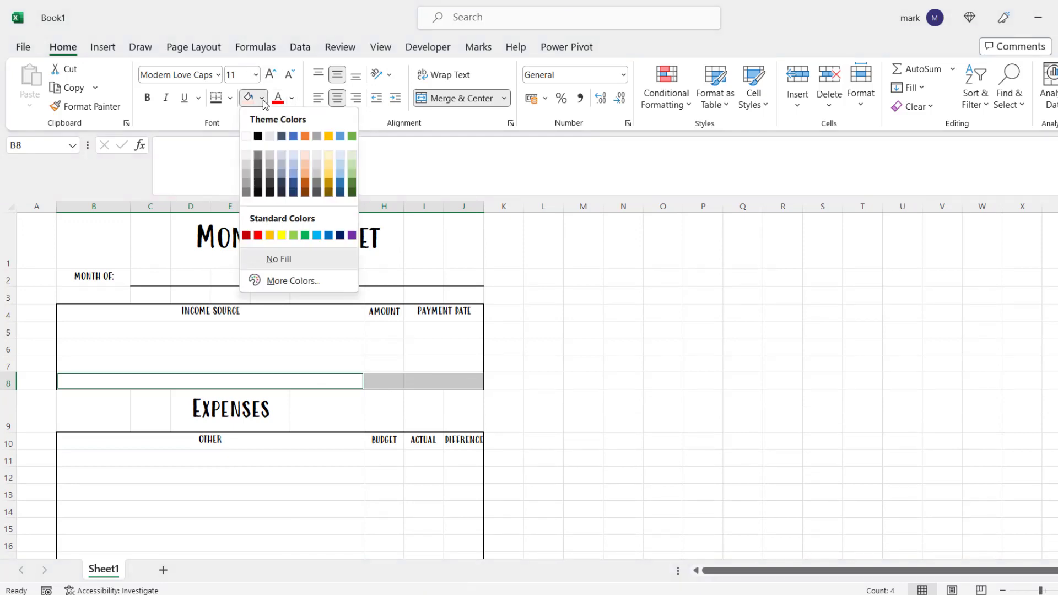
left_click(306, 160)
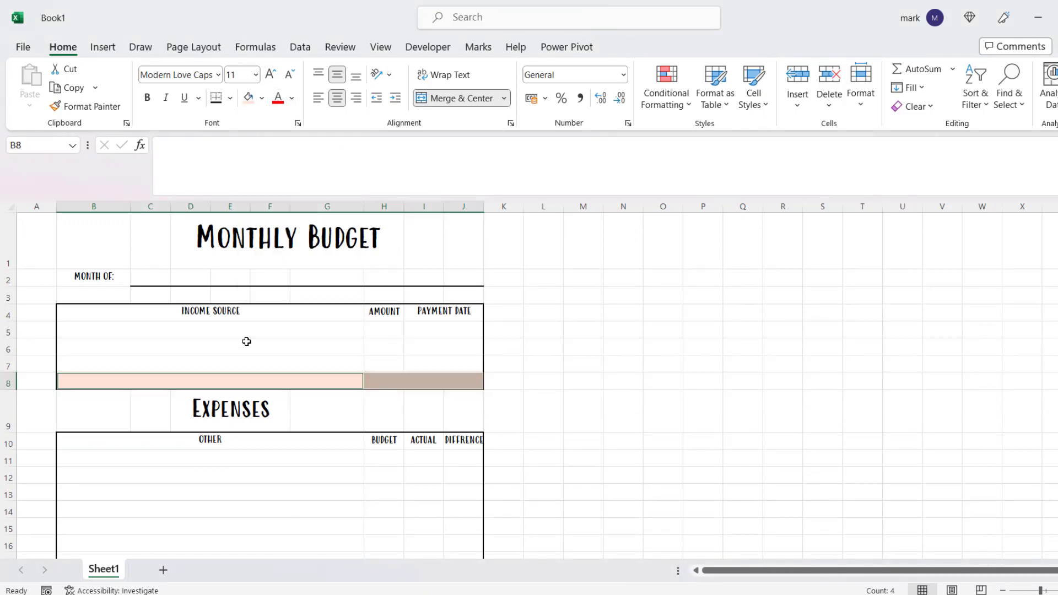
Step: Enter the label TOTAL INCOME in B8, the last row of the income box
left_click(244, 382)
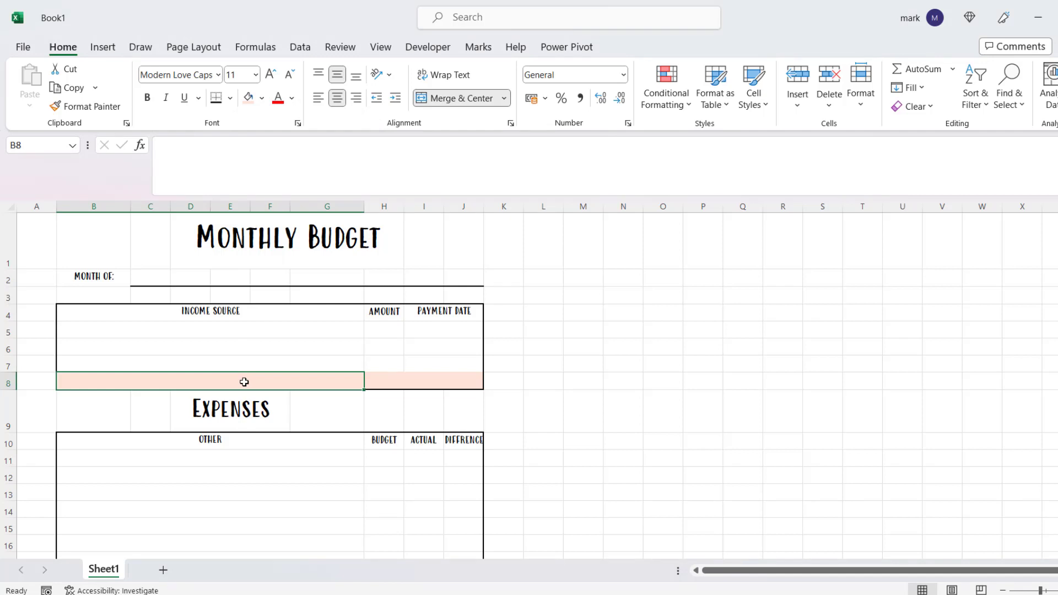
type("TOTAL INCOME")
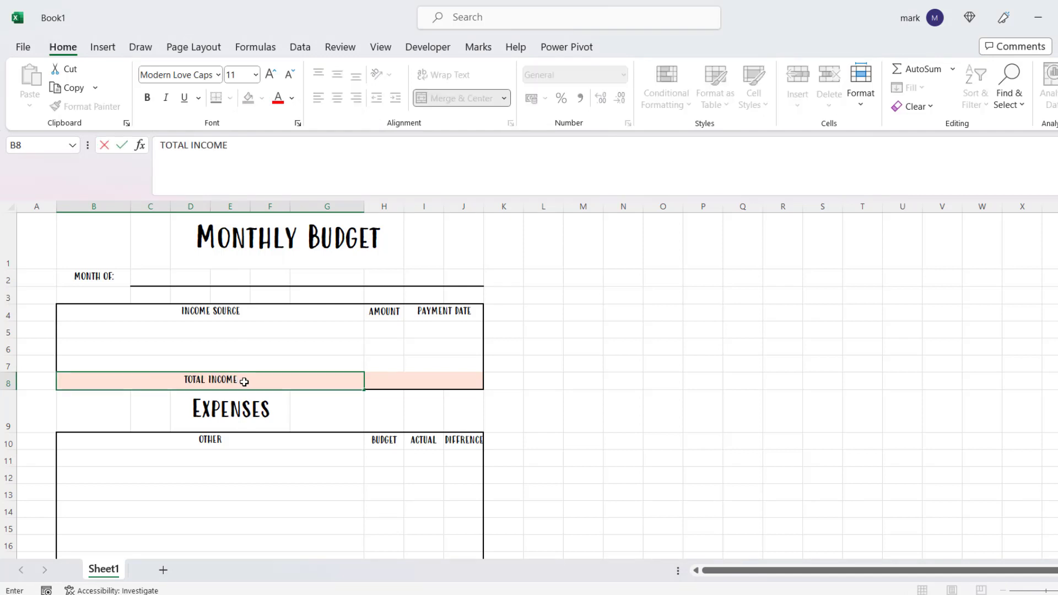
scroll(318, 309, "down", 2)
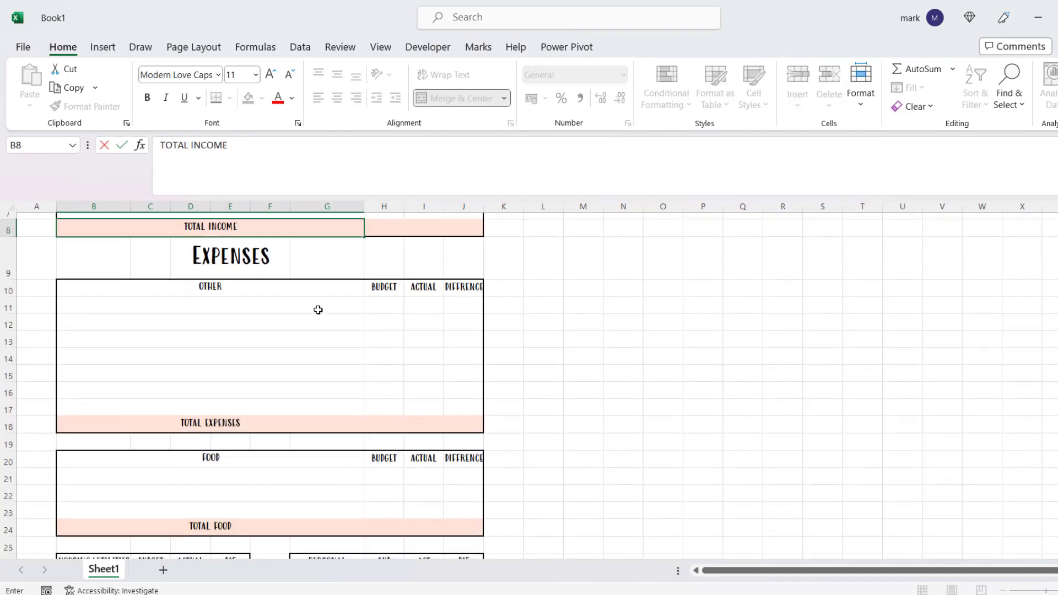
scroll(319, 364, "up", 2)
scroll(320, 364, "up", 1)
Step: Fill the heading rows of all five boxes with the second-lightest orange theme shade
left_click_drag(237, 314, 420, 310)
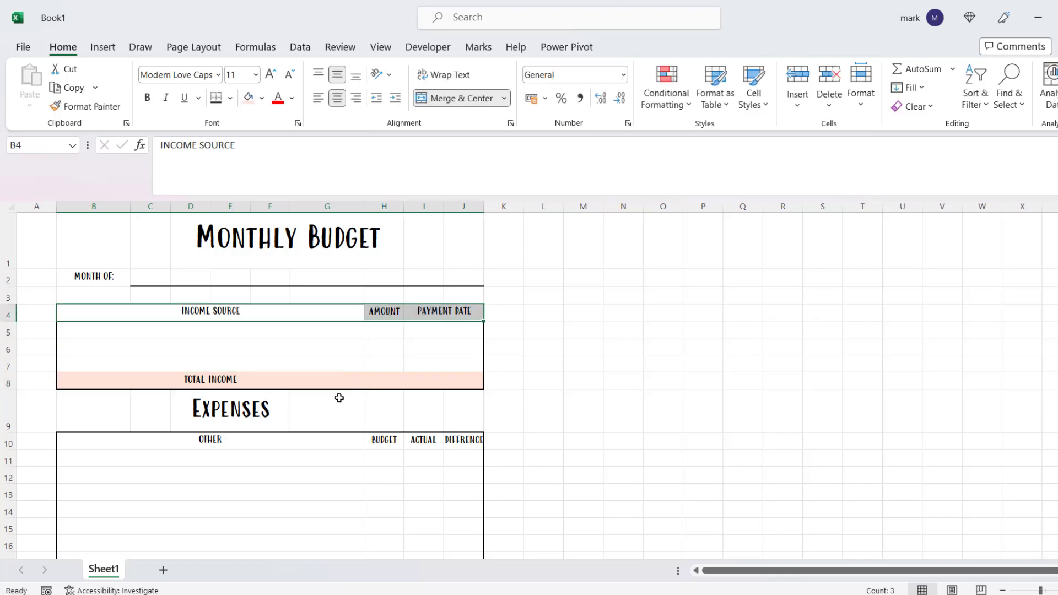
left_click_drag(300, 444, 444, 439)
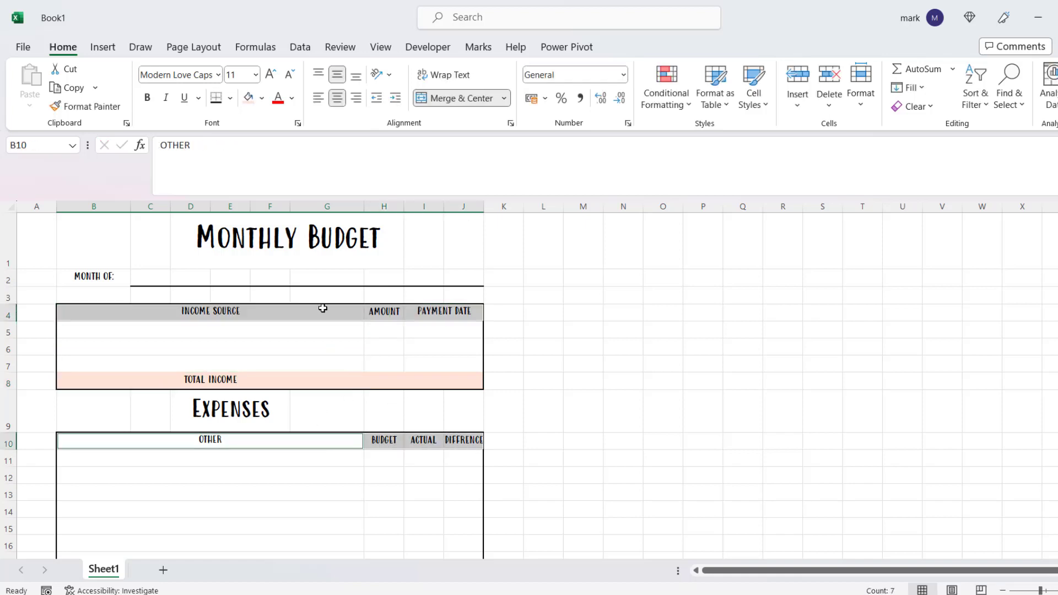
scroll(320, 361, "down", 4)
left_click_drag(227, 364, 465, 357)
left_click(116, 458, "ctrl")
left_click_drag(117, 459, 230, 459)
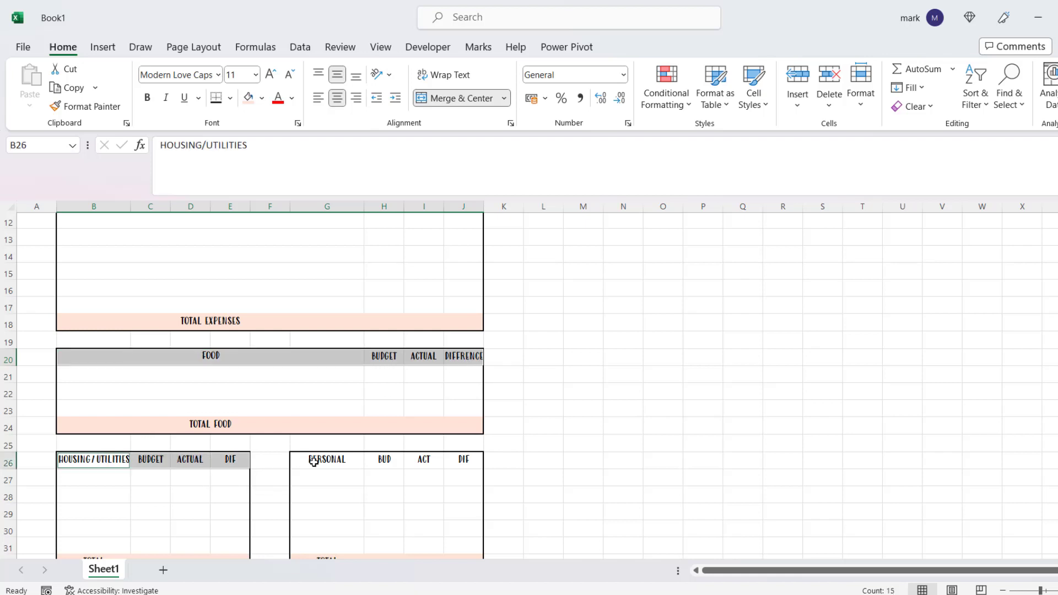
left_click_drag(312, 457, 466, 459)
scroll(329, 226, "down", 4)
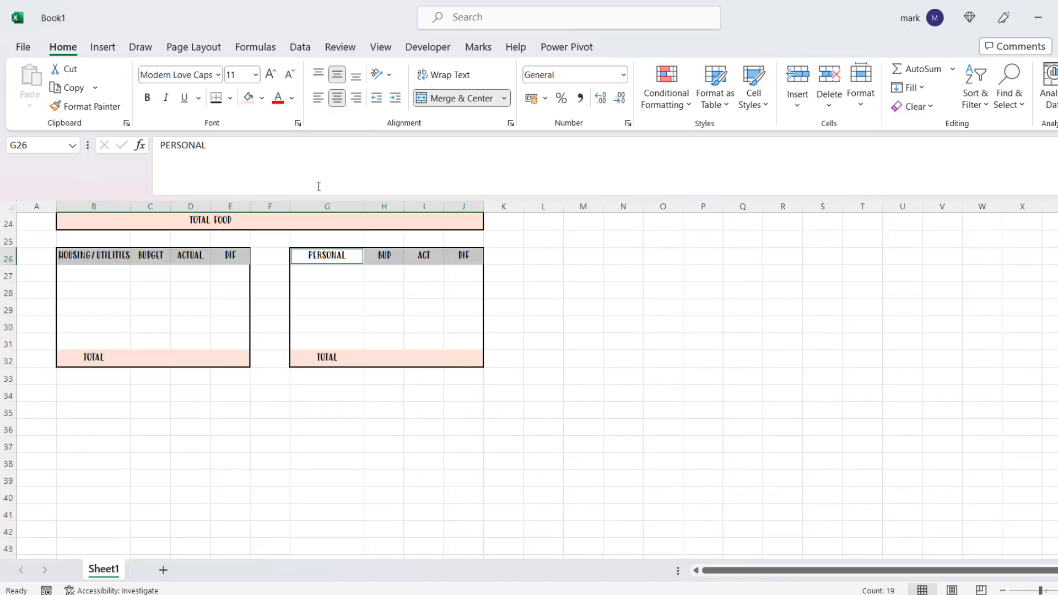
left_click(263, 100)
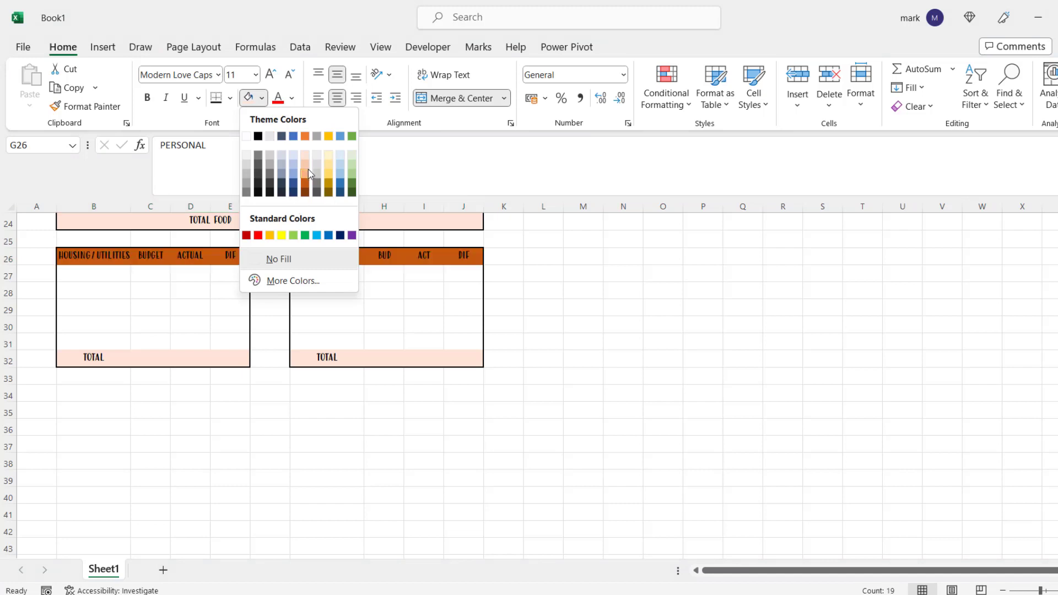
left_click(307, 165)
left_click(299, 322)
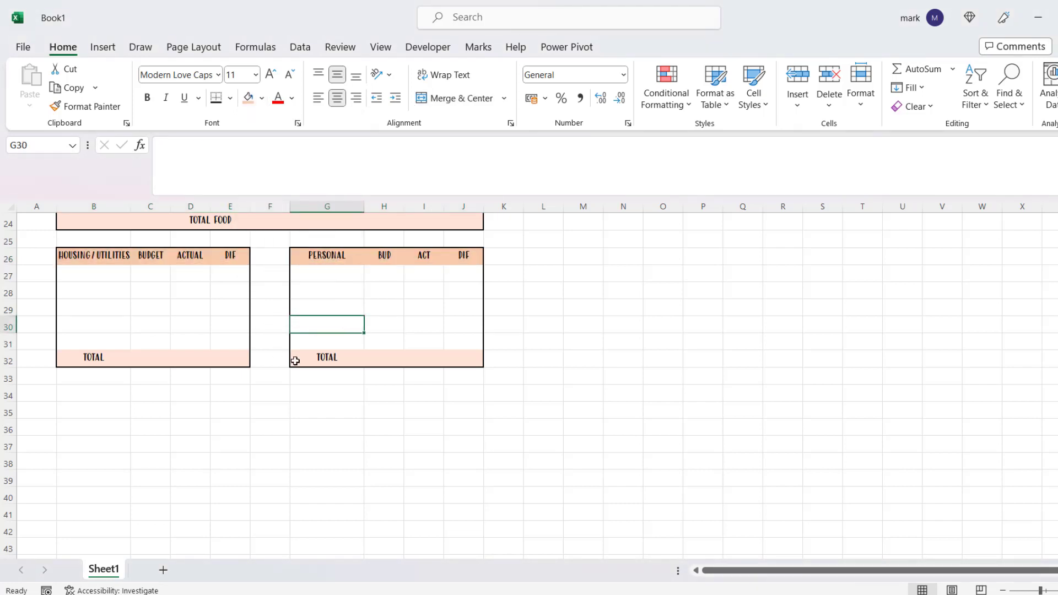
Step: Left-align the total labels in B8, B18, B24, B32 and G32
scroll(297, 360, "up", 5)
scroll(299, 361, "up", 3)
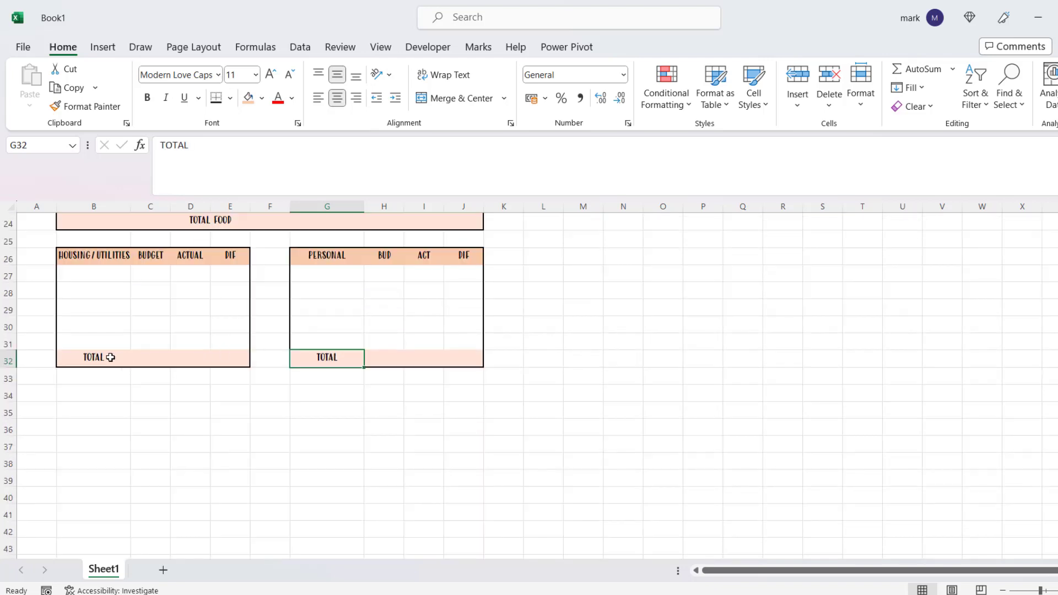
left_click(111, 357, "ctrl")
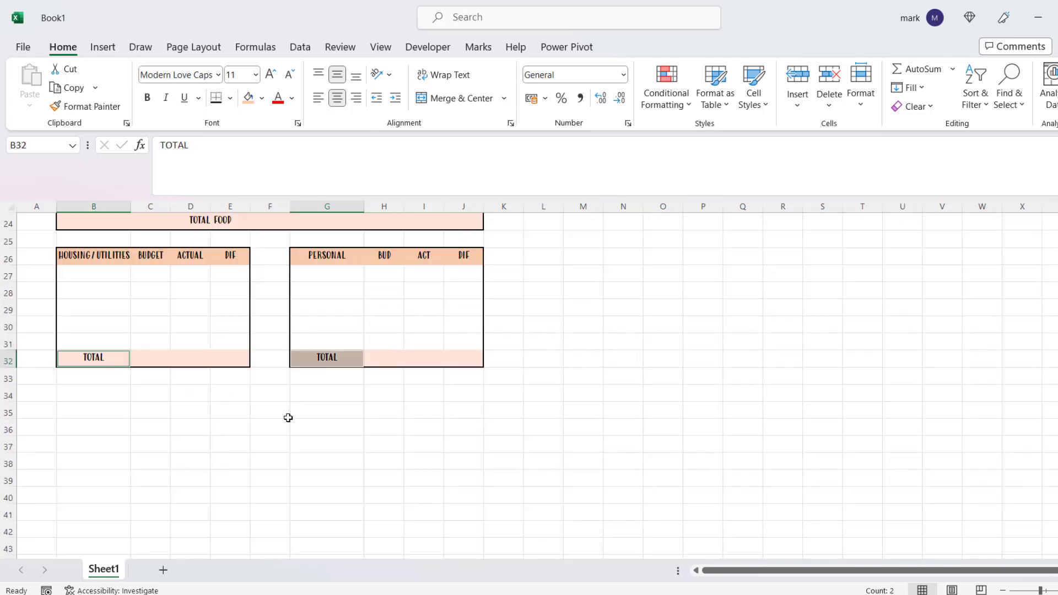
scroll(285, 419, "up", 4)
scroll(276, 425, "down", 4)
scroll(302, 432, "up", 4)
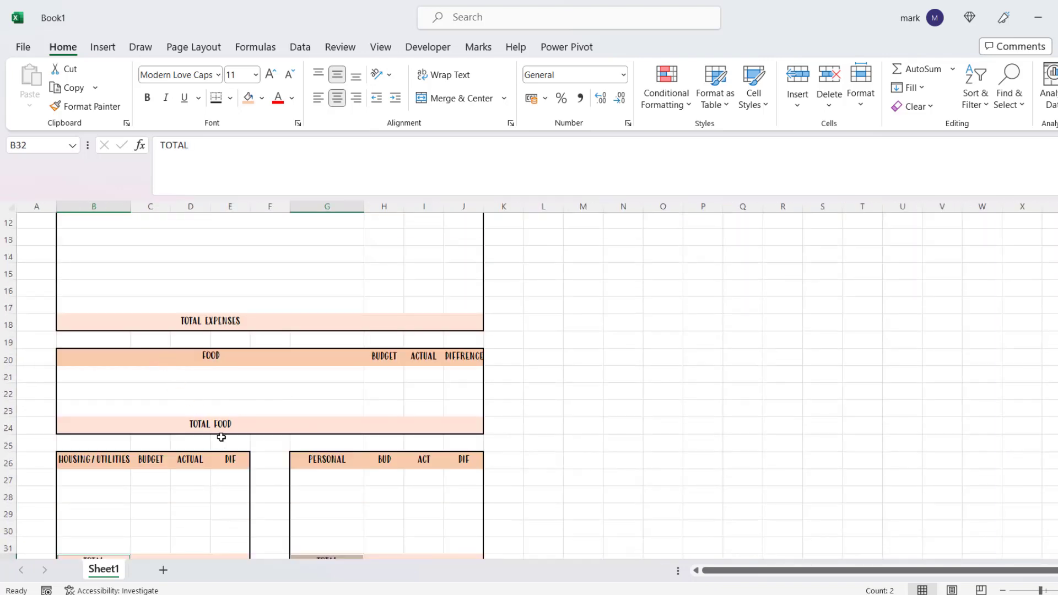
left_click(236, 425, "ctrl")
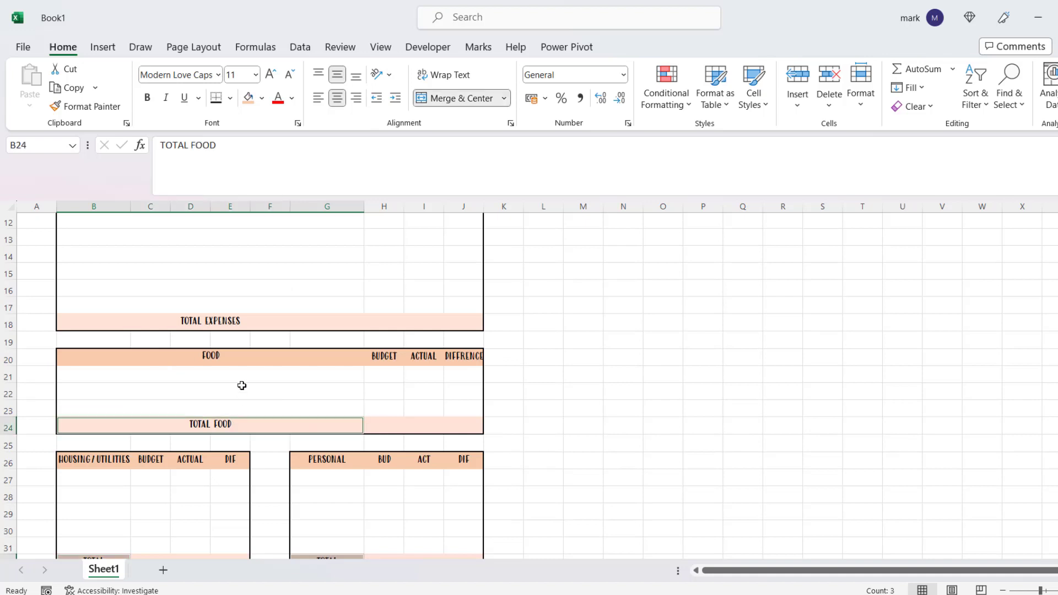
left_click(238, 322, "ctrl")
scroll(314, 397, "up", 4)
left_click(238, 381, "ctrl")
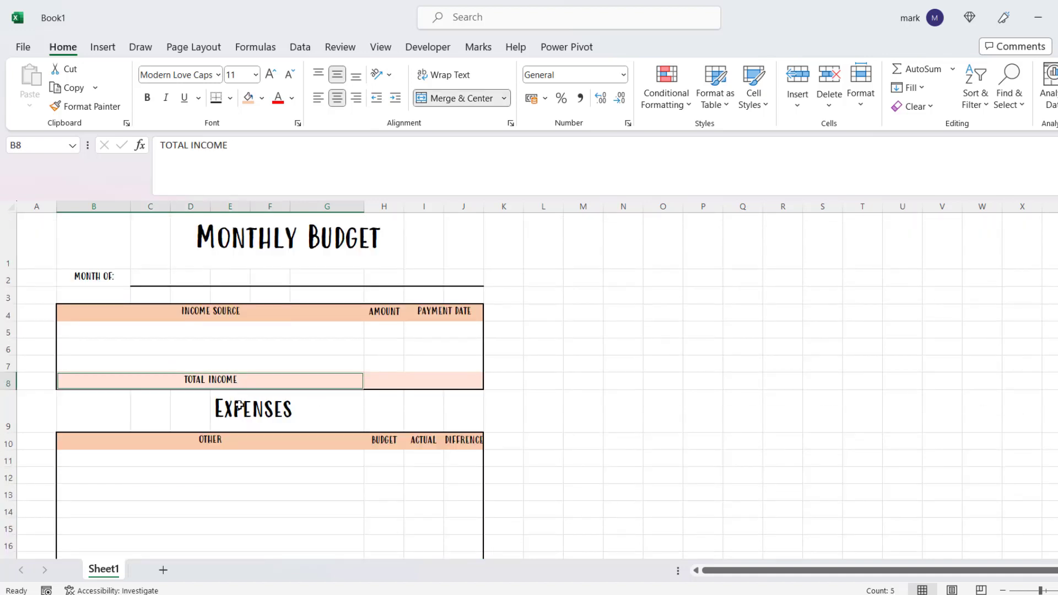
left_click(318, 98)
left_click(543, 381)
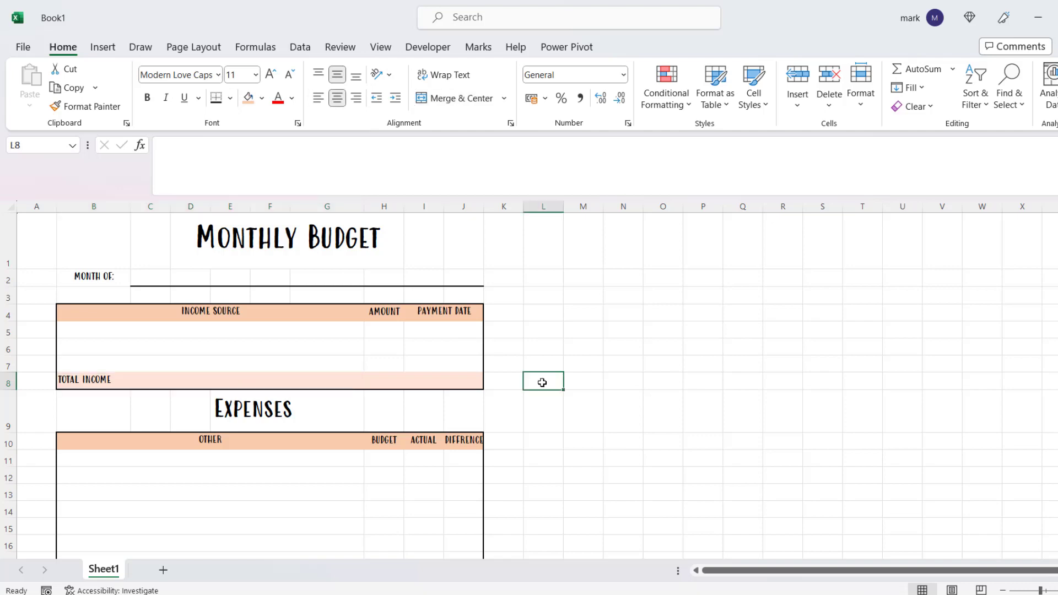
Step: Total the income amounts H5:H7 in H8 with a SUM formula
scroll(546, 338, "down", 6)
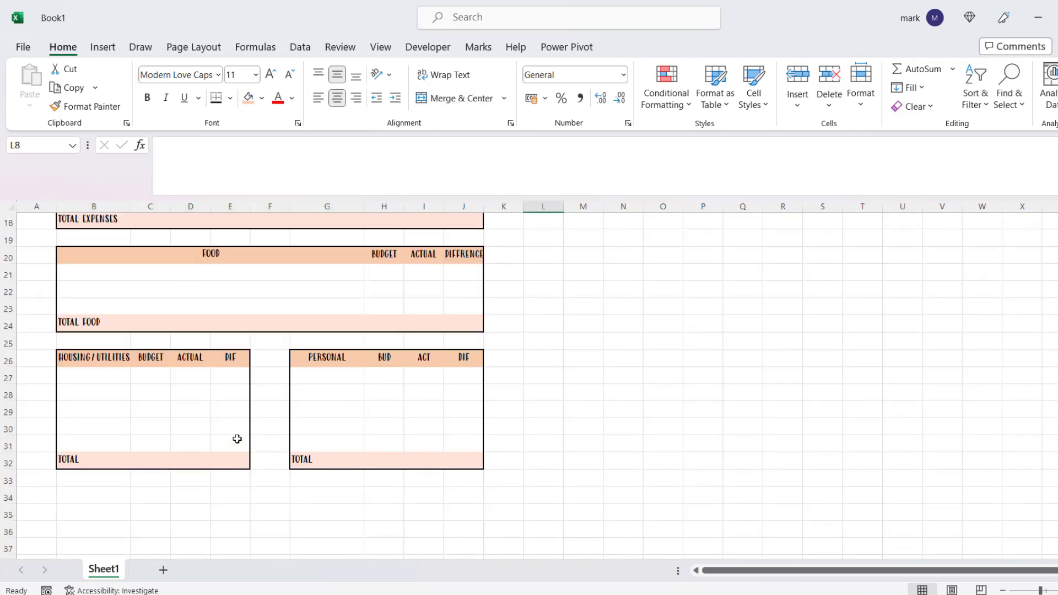
scroll(262, 438, "up", 6)
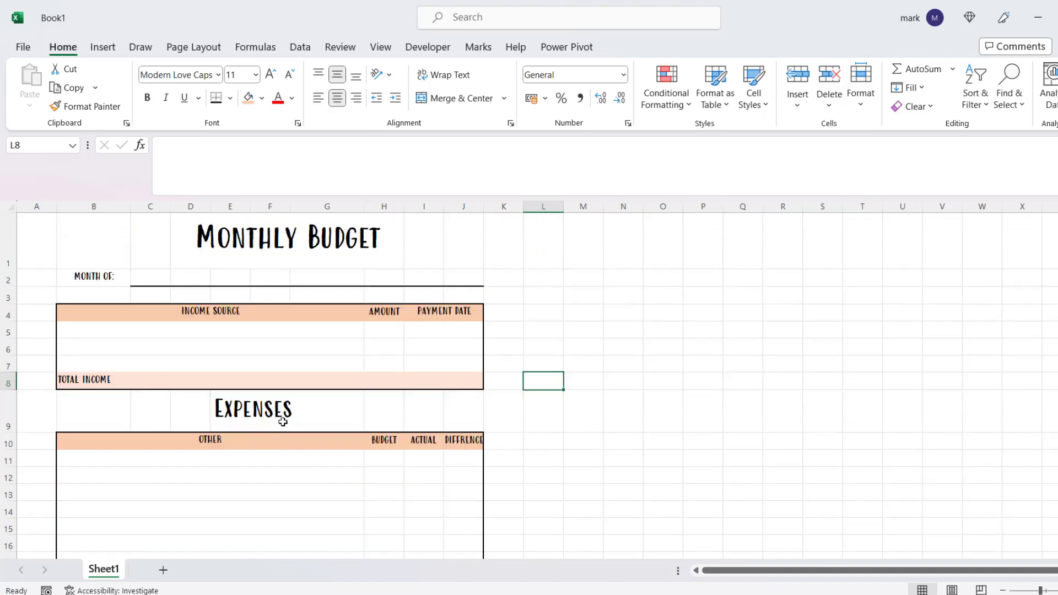
left_click(387, 386)
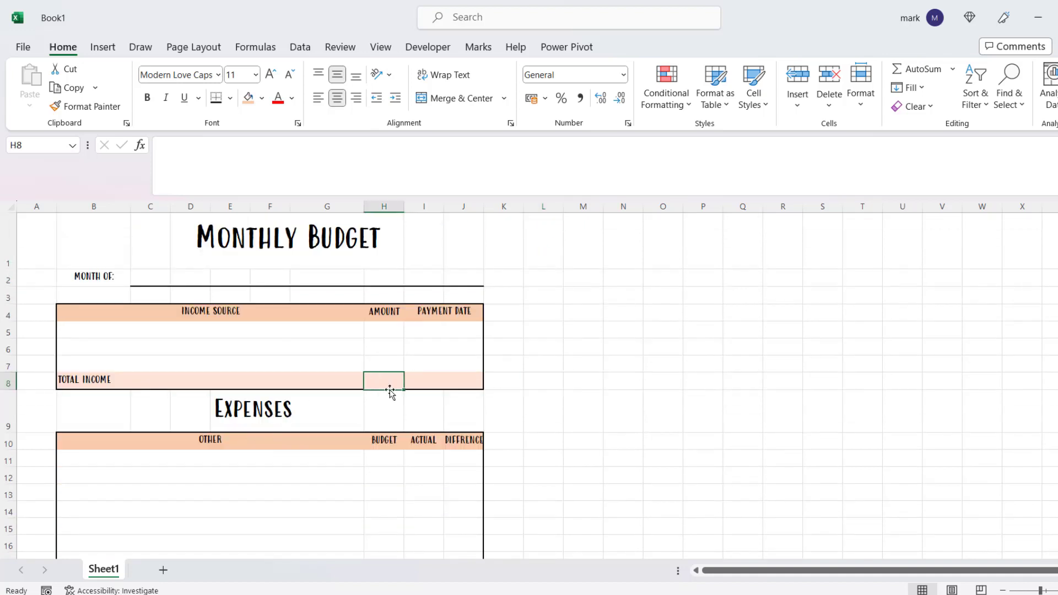
type("=SUM(")
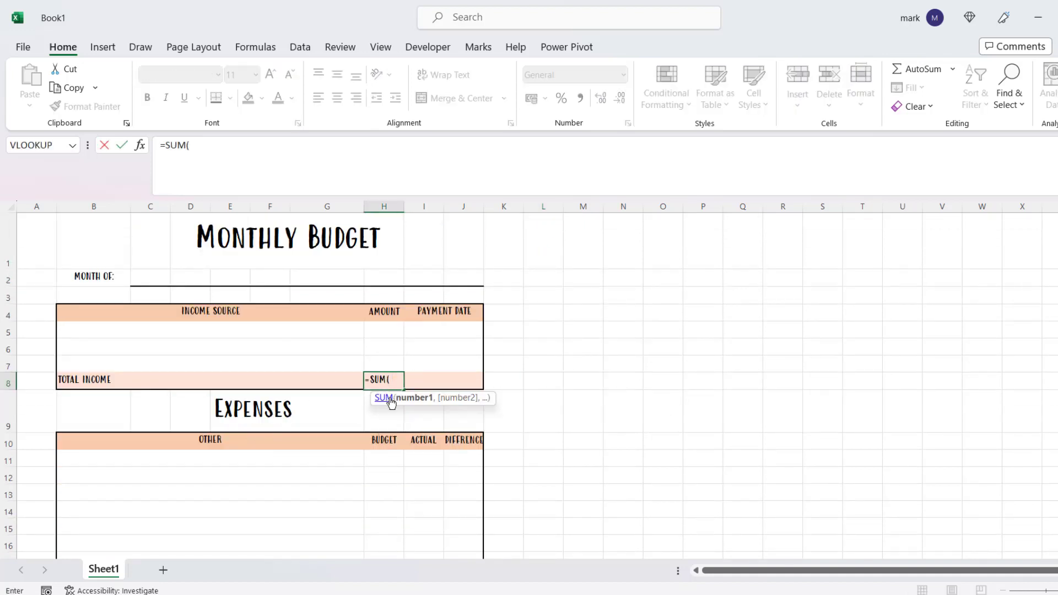
left_click_drag(392, 327, 401, 361)
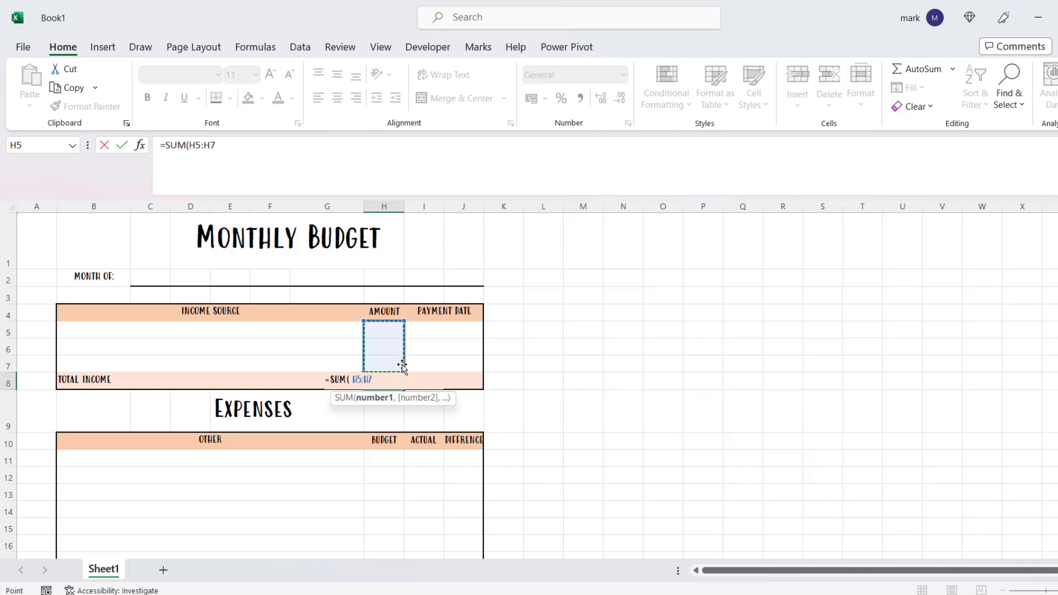
key("Return")
Step: Total the OTHER box's budget column in H18 with =SUM(H$11:H$17) and extend the formula to I18
scroll(446, 366, "down", 2)
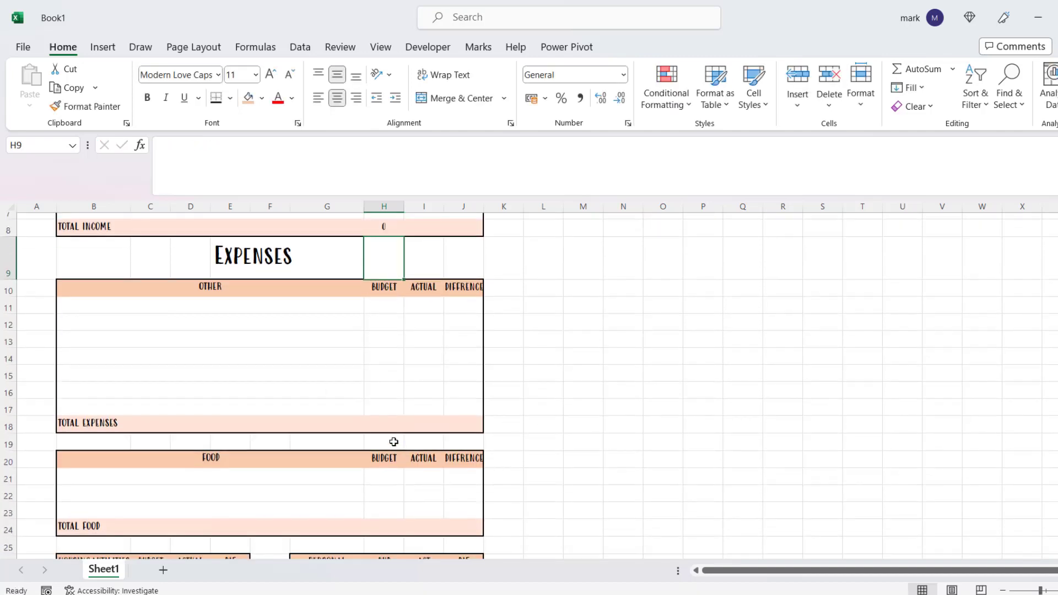
left_click(387, 426)
type("=SUM(")
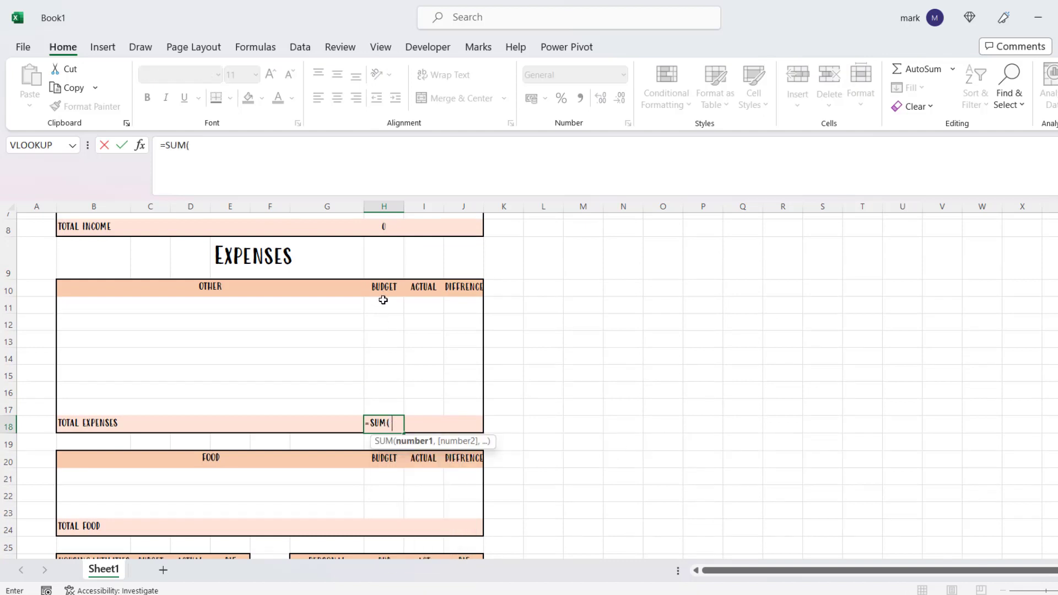
left_click_drag(383, 300, 395, 404)
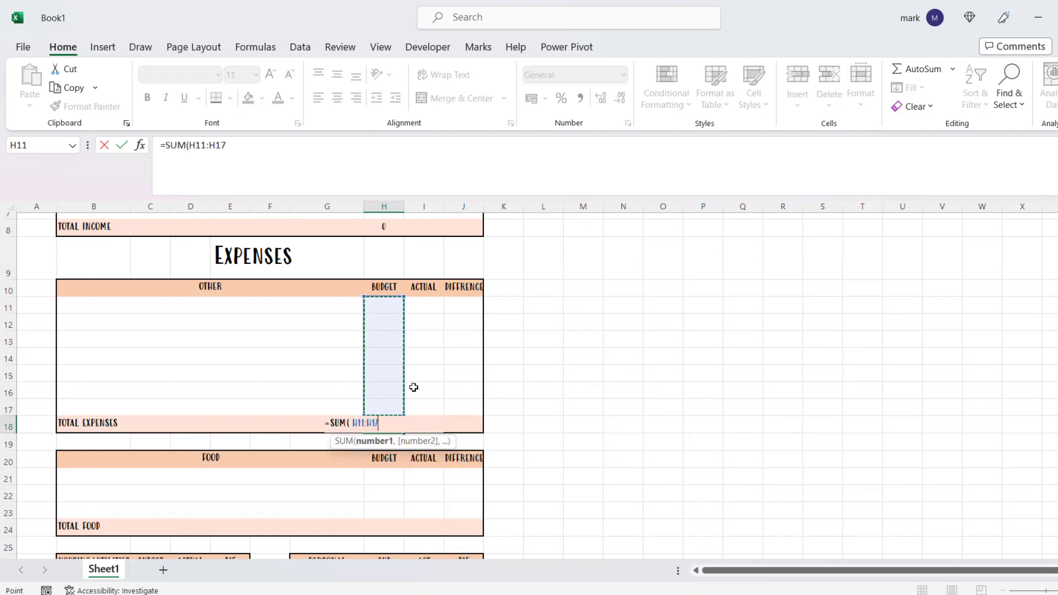
key("F4")
key("F4")
key("Return")
left_click(385, 425)
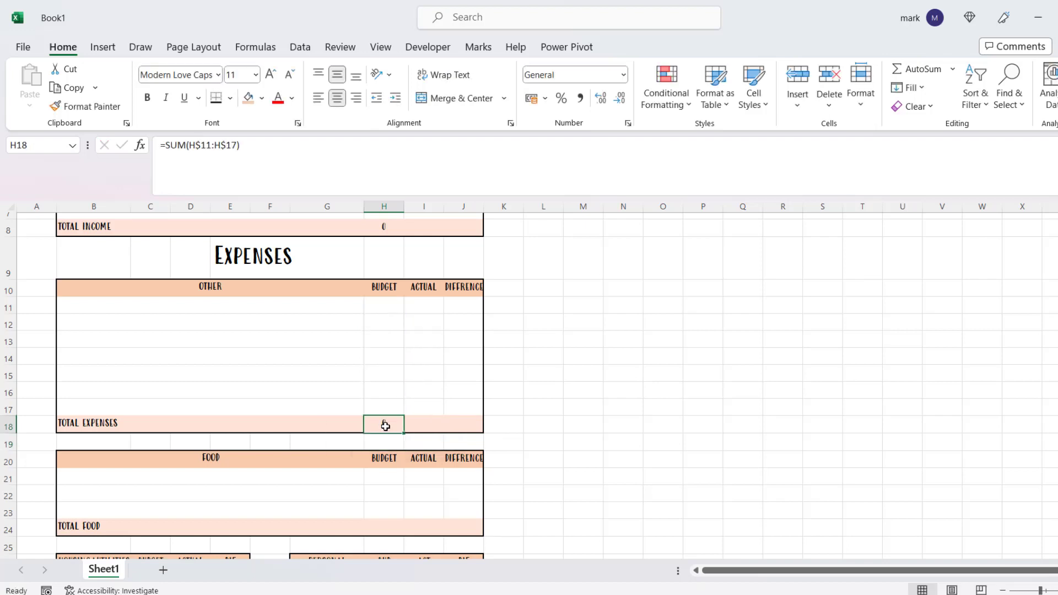
left_click_drag(404, 433, 428, 433)
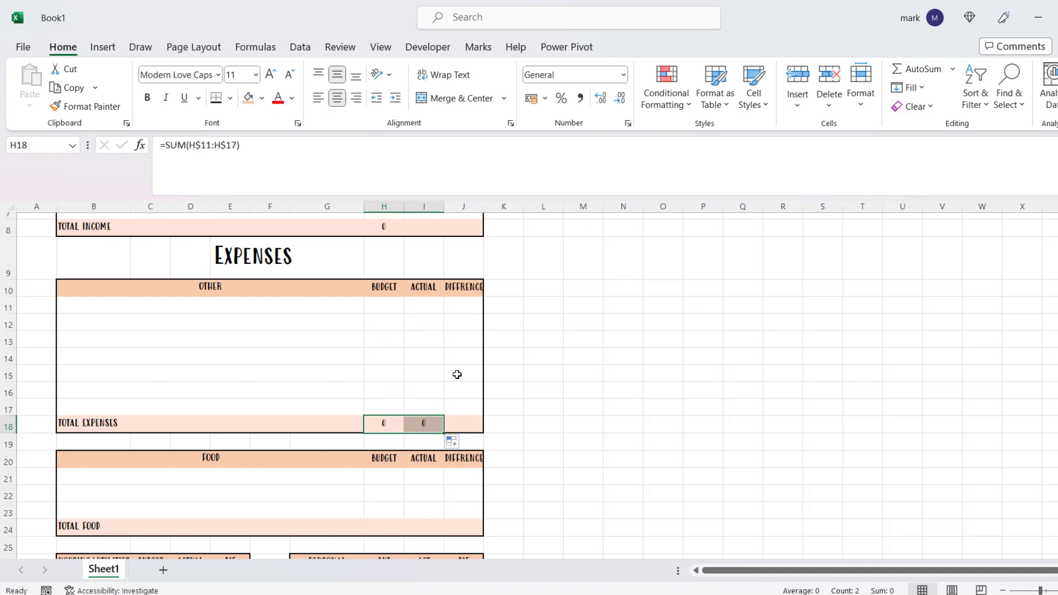
Step: Enter the formula =SUM($I11-$H11) in J11 to calculate the first difference in the OTHER box
left_click(464, 302)
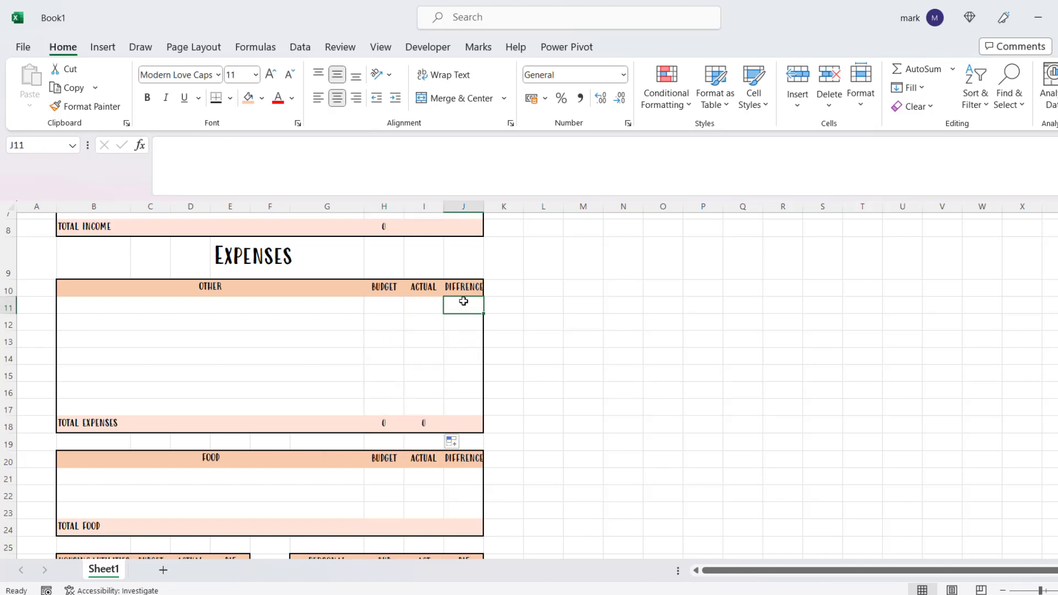
type("=SUM(")
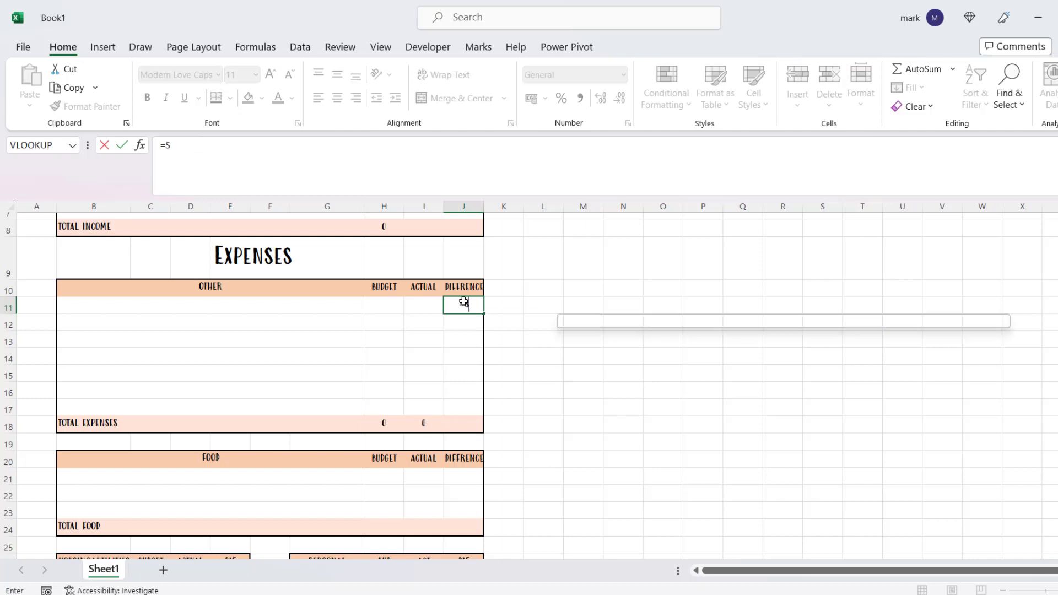
left_click(424, 304)
type("-")
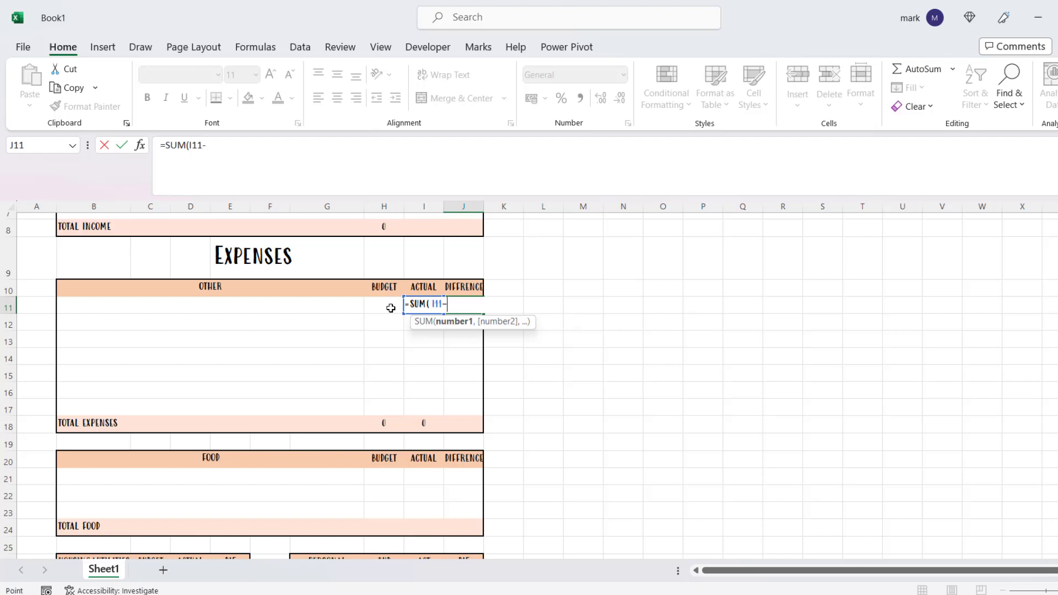
left_click(390, 308)
key("F4")
key("F4")
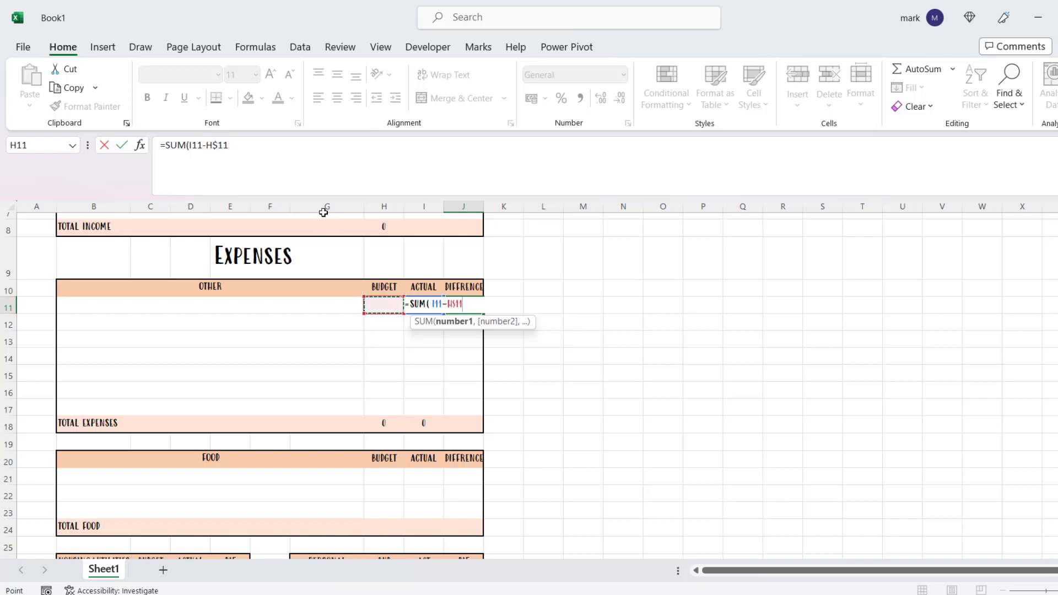
key("F4")
double_click(194, 145)
key("F4")
key("F4")
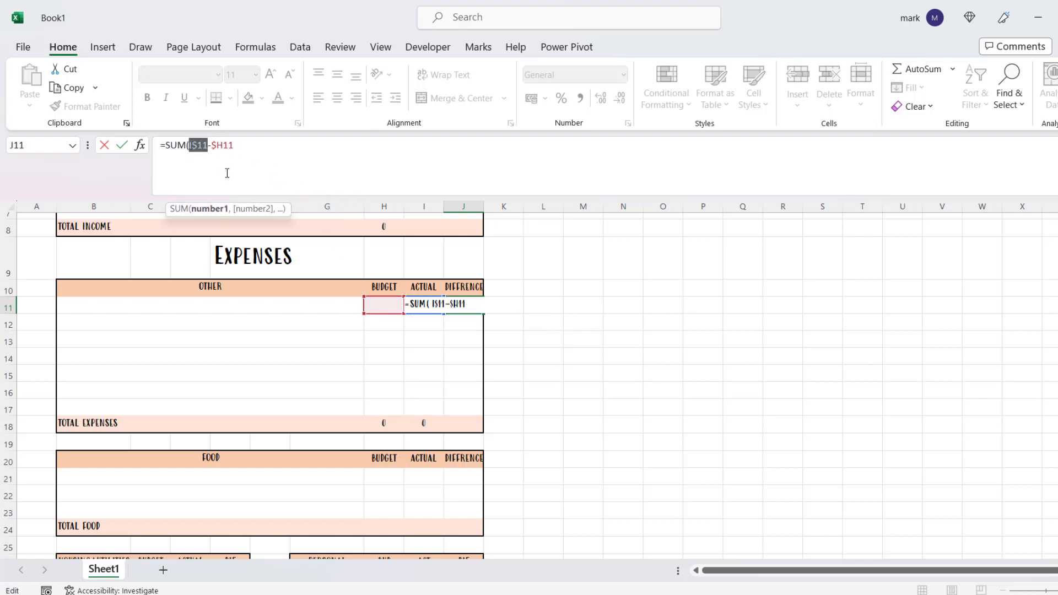
key("Return")
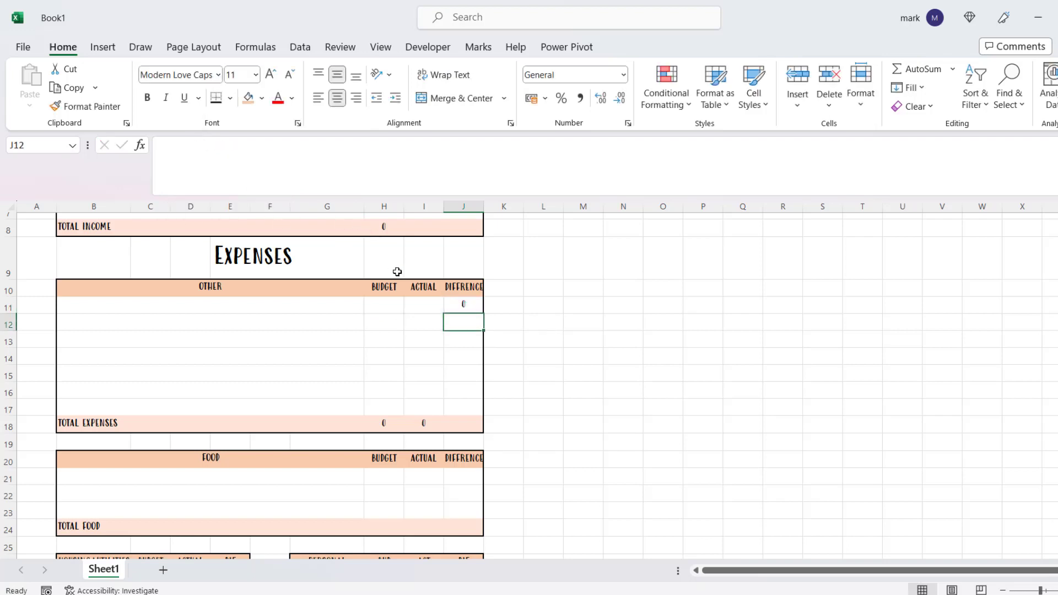
Step: Extend the J11 difference formula down to J18 and refill J18 with the lightest orange theme shade
left_click(471, 304)
left_click_drag(482, 315, 483, 430)
left_click(541, 392)
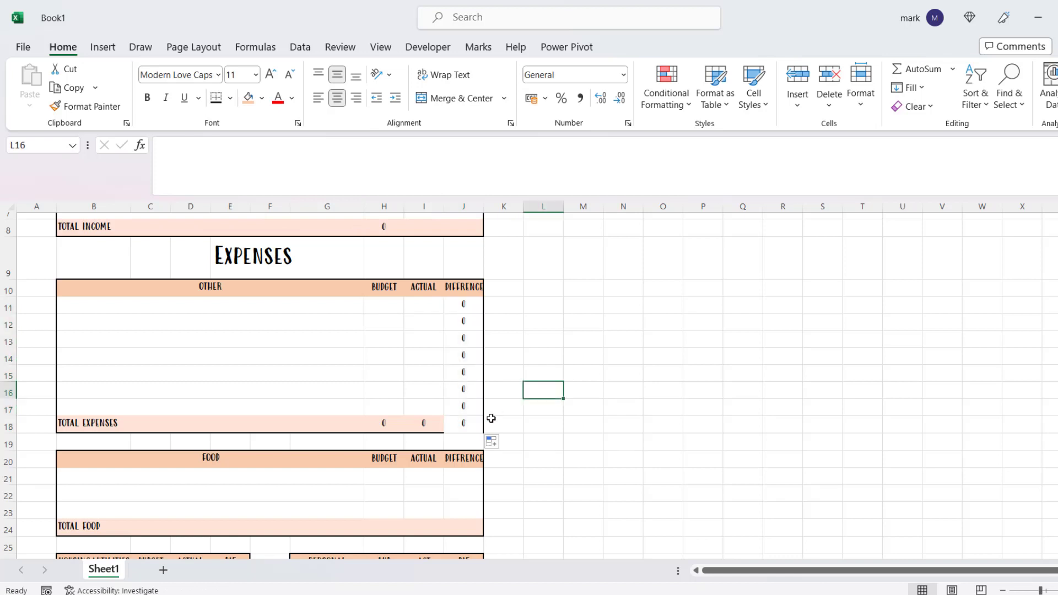
left_click(474, 422)
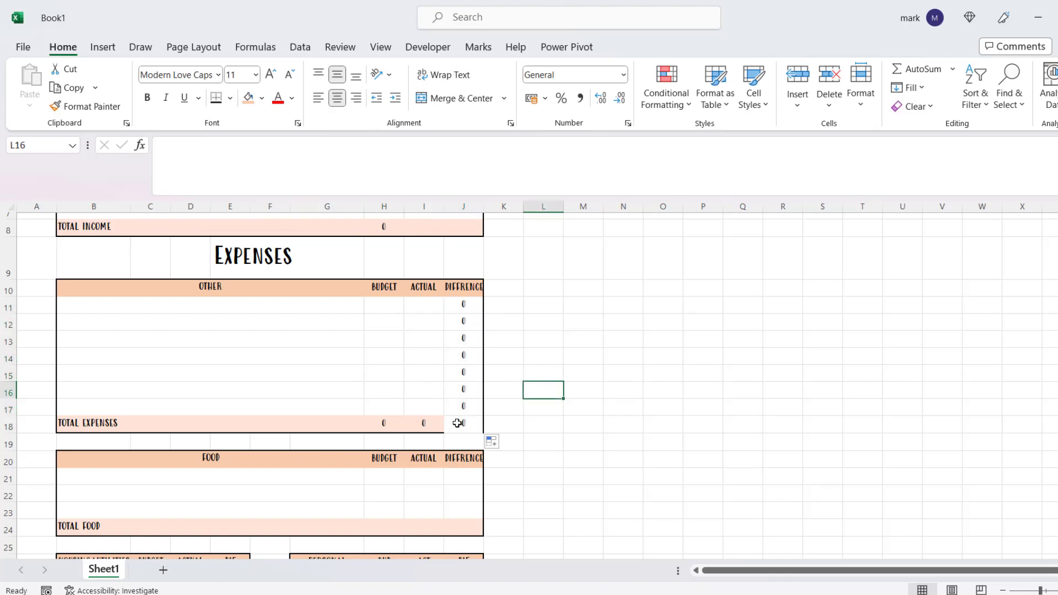
left_click(262, 98)
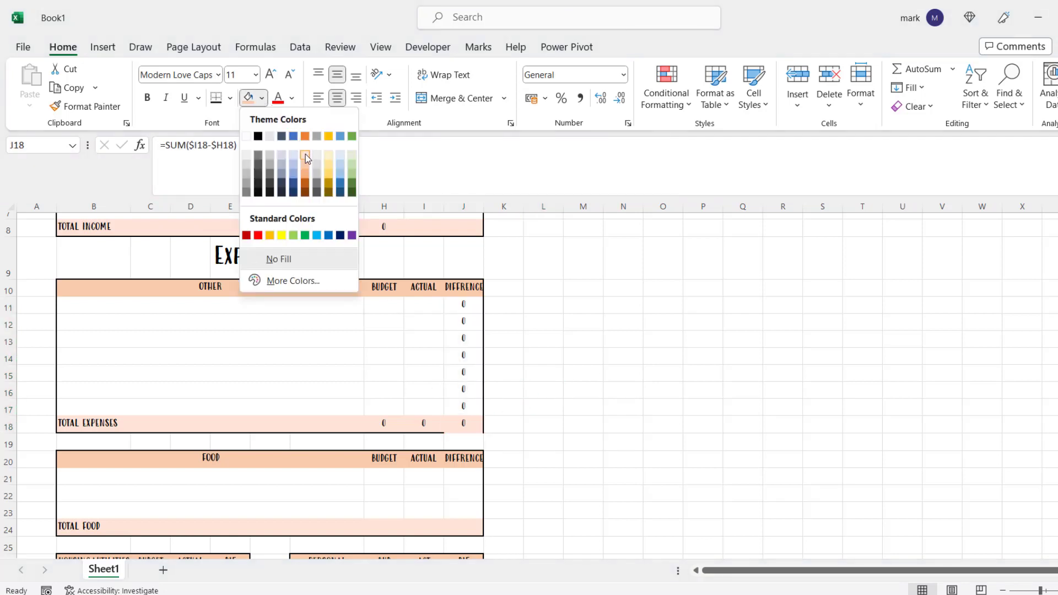
left_click(305, 157)
left_click(535, 359)
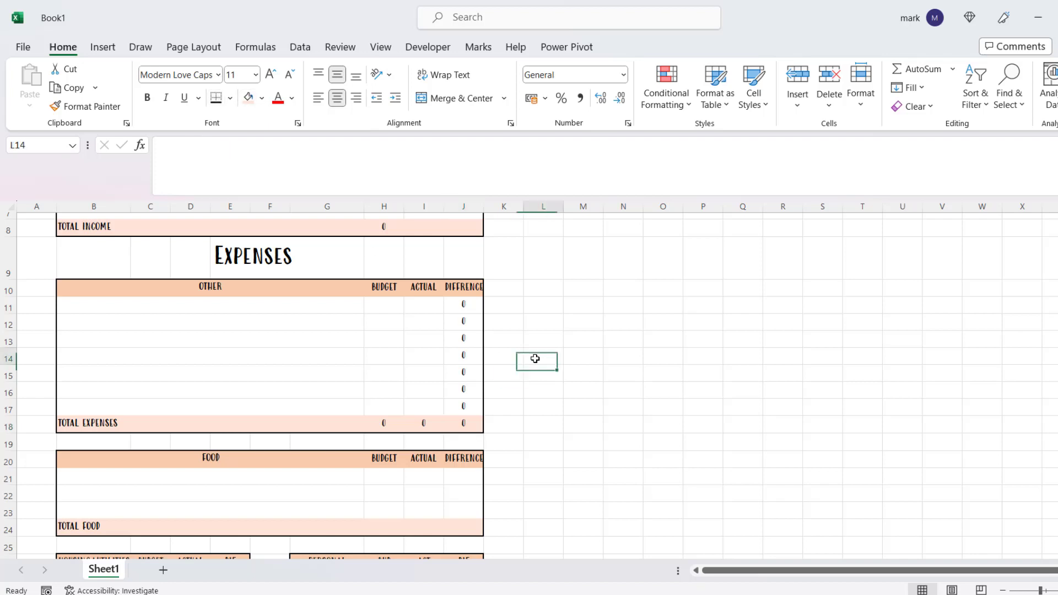
Step: Calculate the FOOD box's differences with =$I21-$H21 in J21 and extend the formula down to J24
scroll(413, 329, "down", 3)
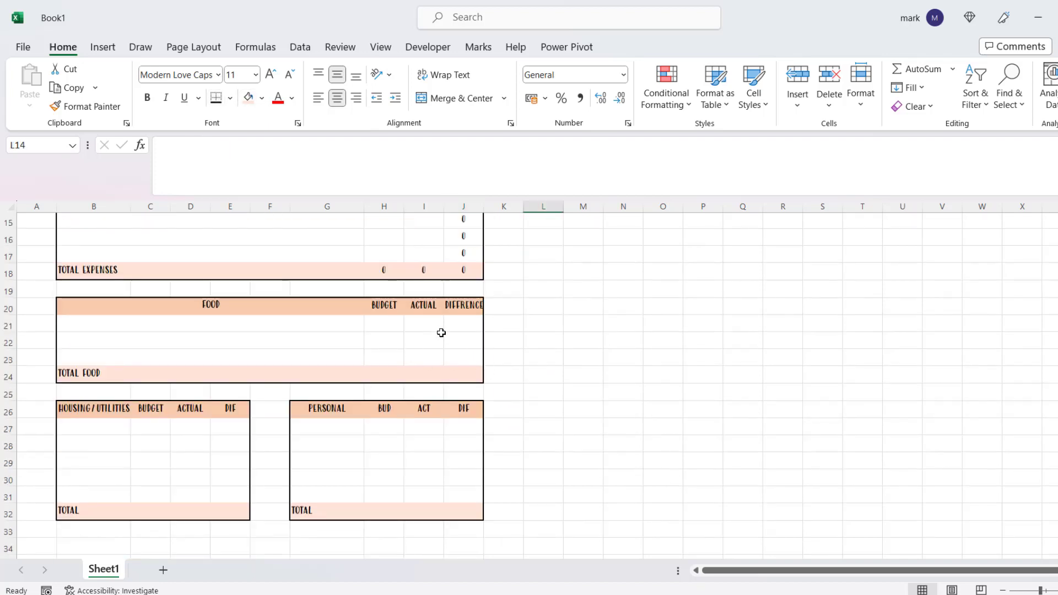
left_click(464, 325)
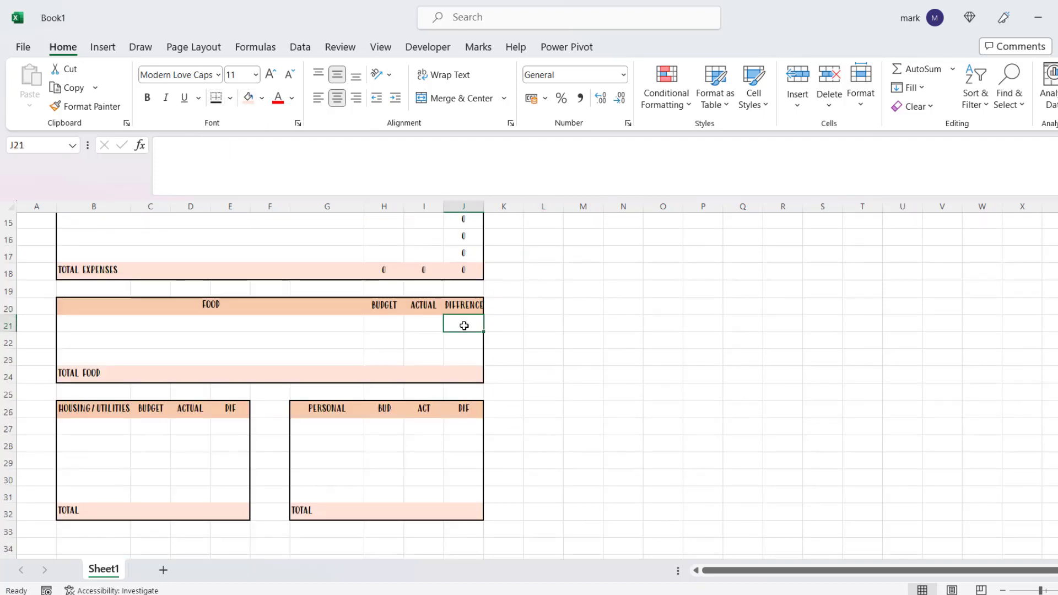
type("=")
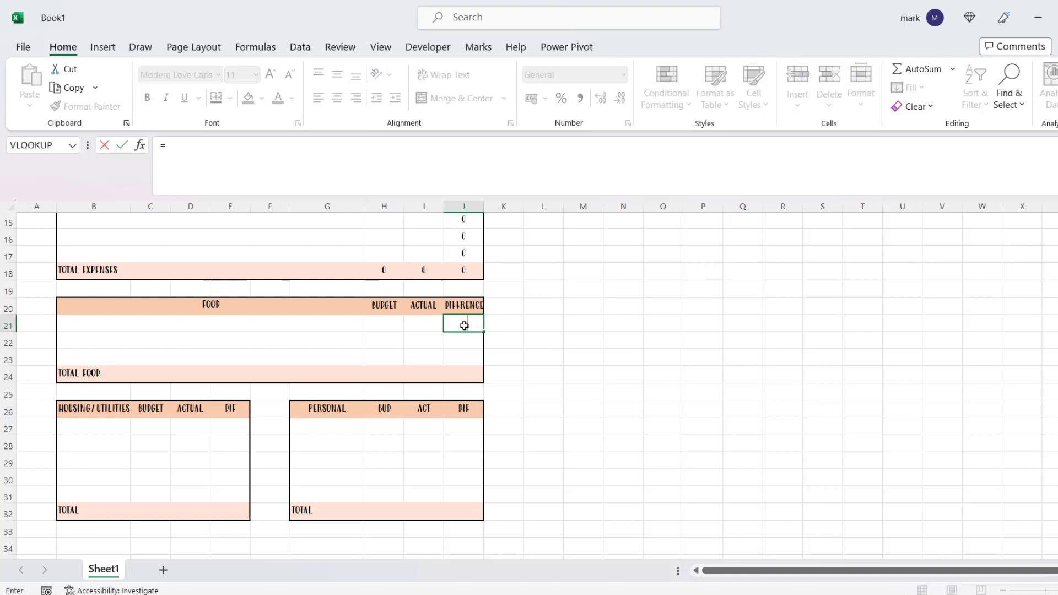
left_click(422, 323)
type("-")
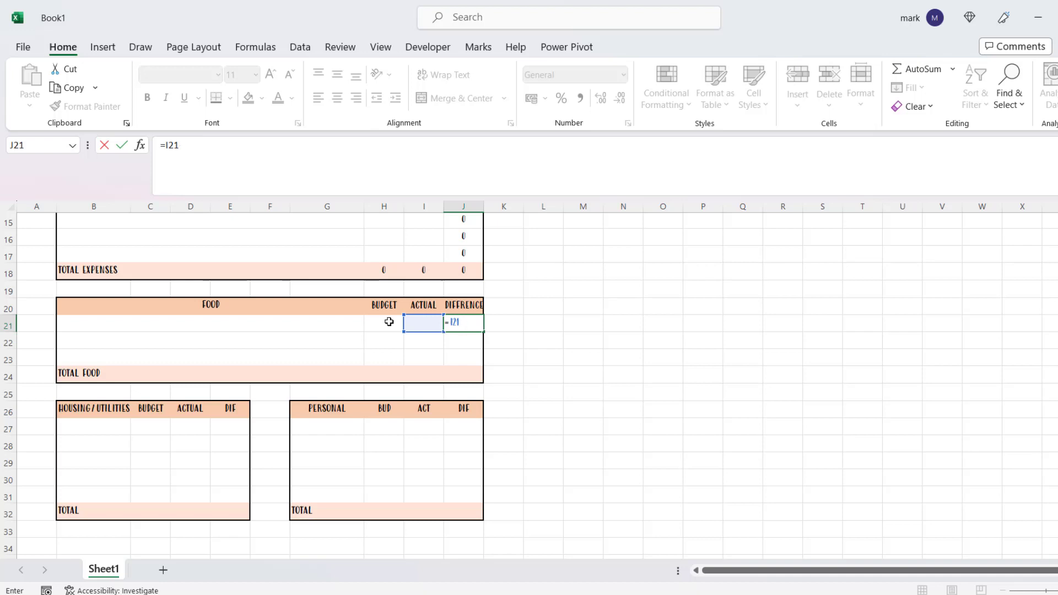
key("F4")
key("F4")
left_click(390, 322)
key("F4")
key("F4")
key("F4")
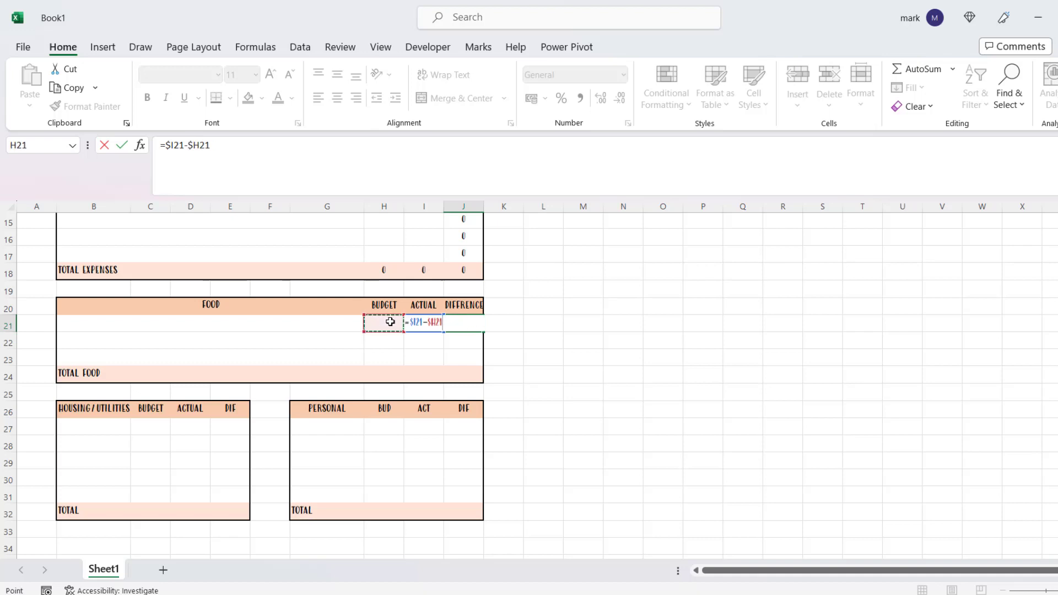
key("ctrl+Return")
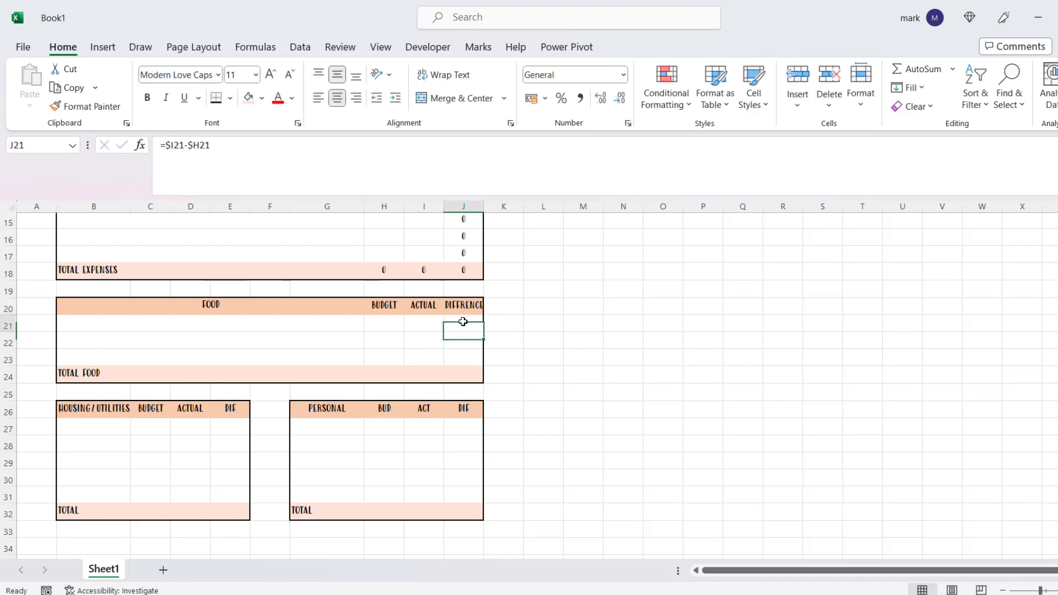
left_click_drag(483, 334, 483, 381)
Step: Total the FOOD columns in H24:I24, starting with =SUM(H$21:H$23), and refill J24 with the lightest orange shade
left_click(398, 373)
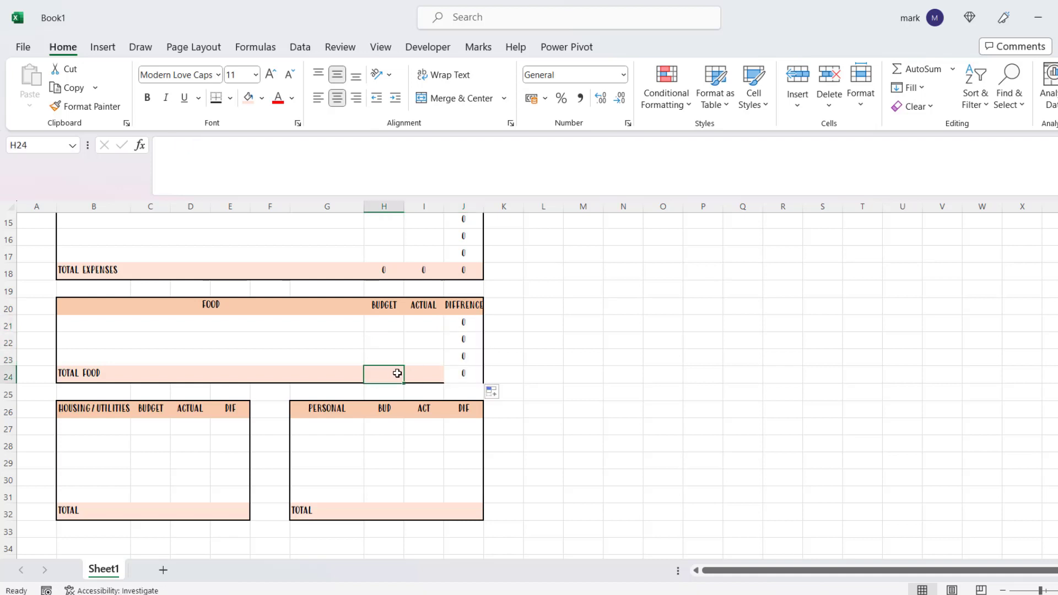
type("=SUM(")
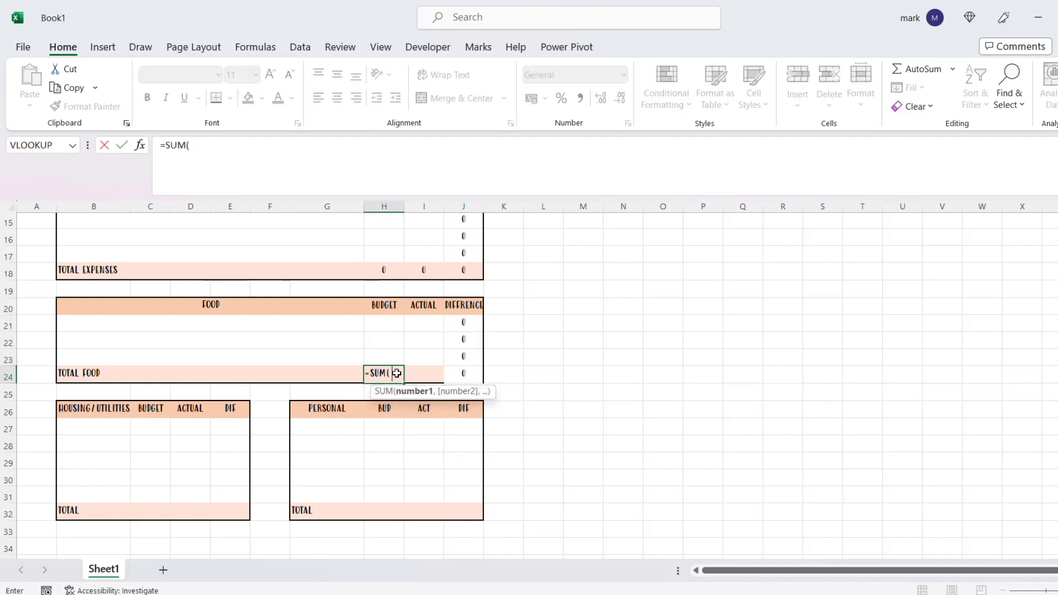
left_click_drag(395, 324, 392, 358)
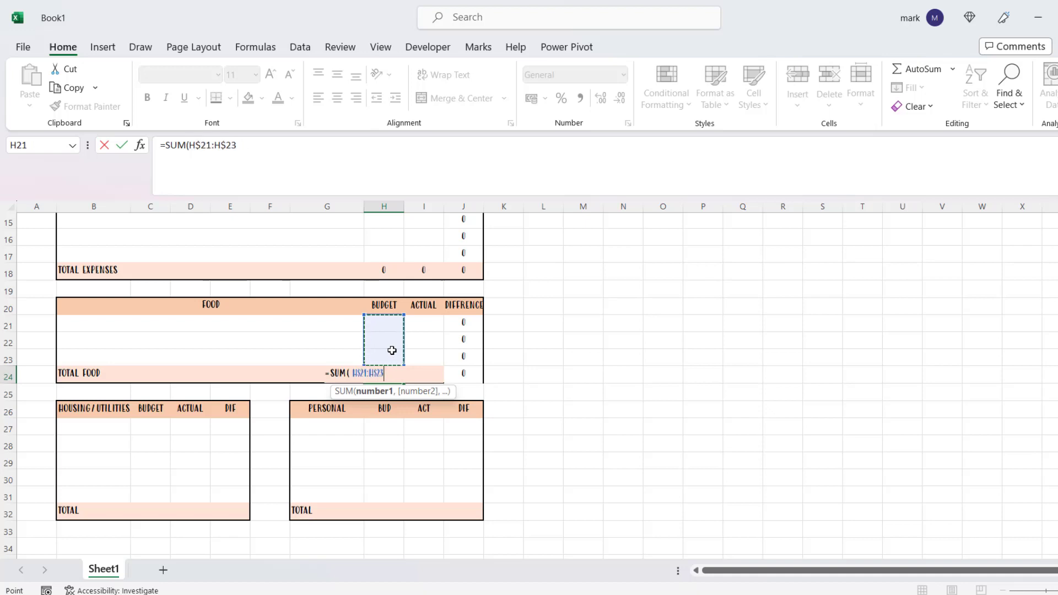
key("Return")
left_click(388, 367)
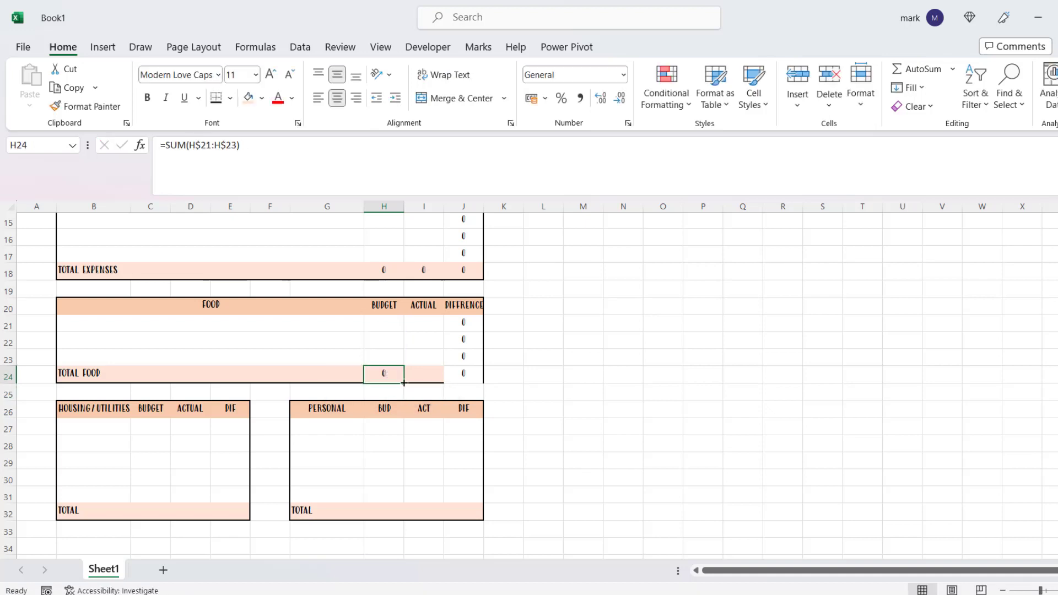
left_click_drag(422, 383, 423, 379)
left_click(457, 379)
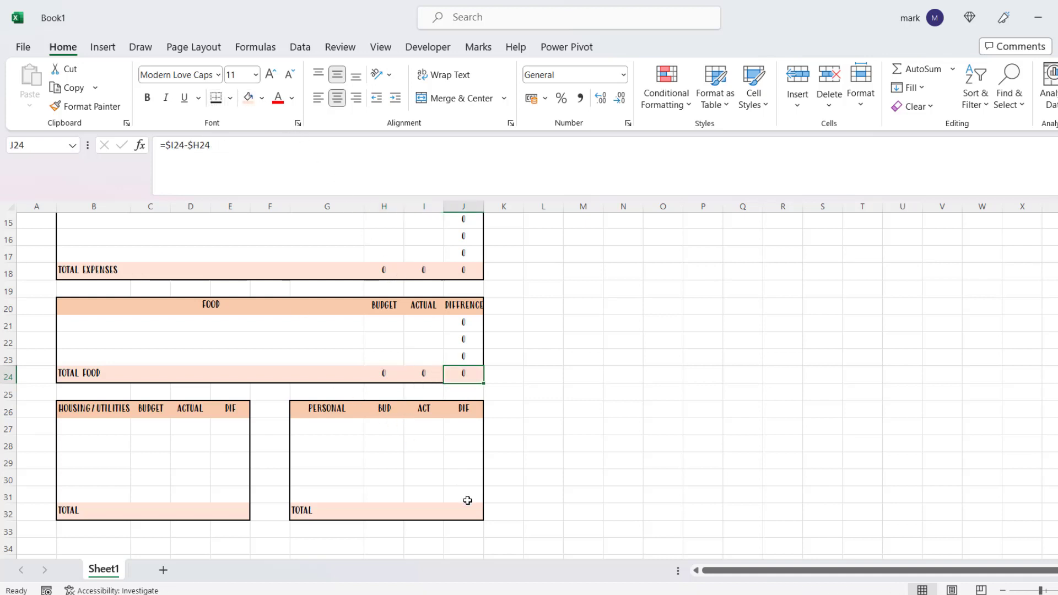
Step: Calculate the PERSONAL box's differences with =$I27-$H27 in J27 and extend the formula down to J32
left_click(465, 428)
type("=")
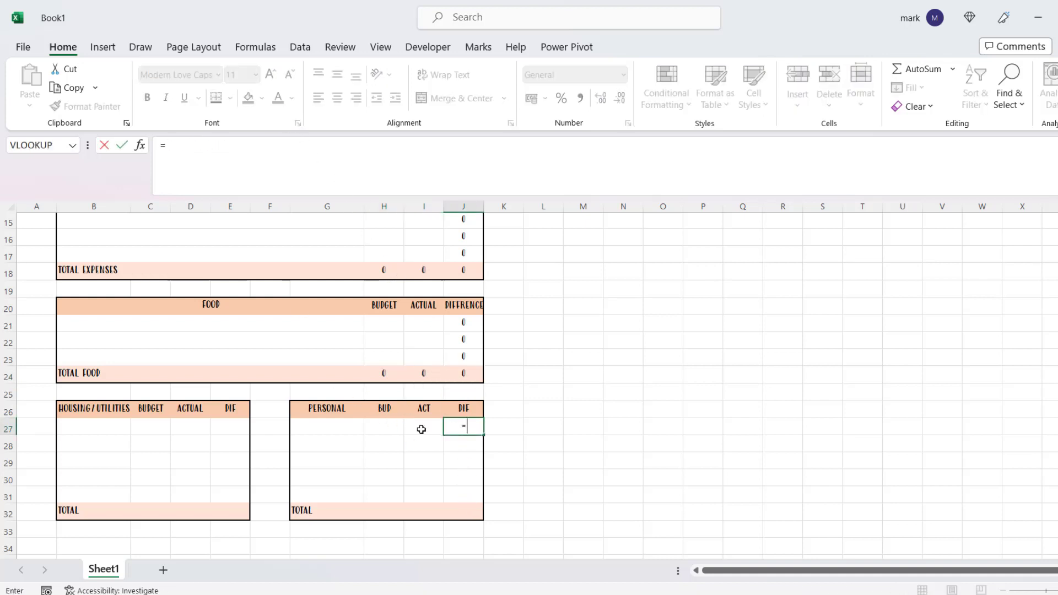
left_click(432, 428)
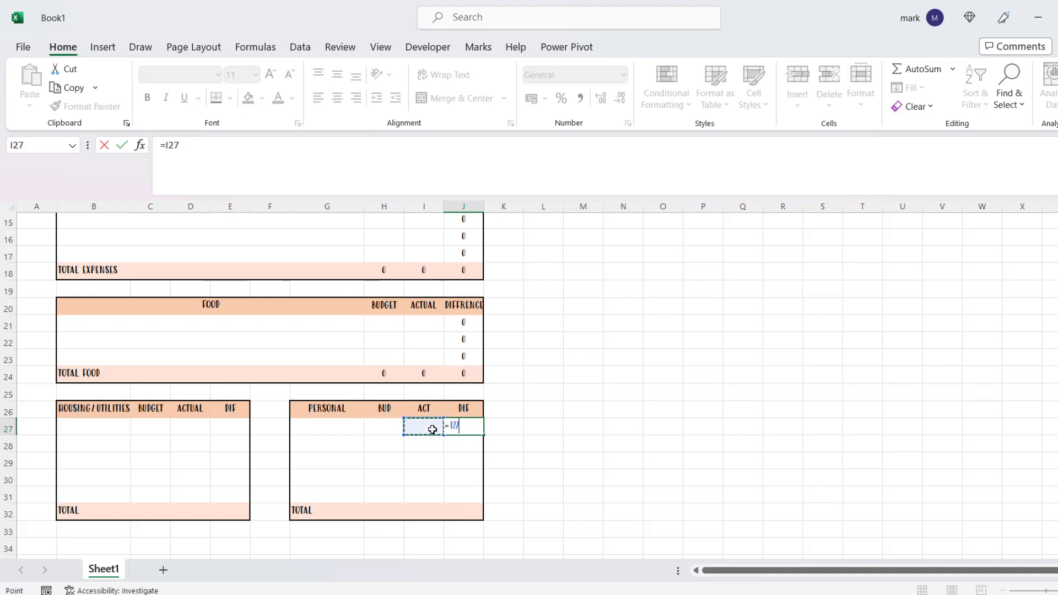
key("F4")
key("F4")
key("F4")
type("-")
left_click(389, 429)
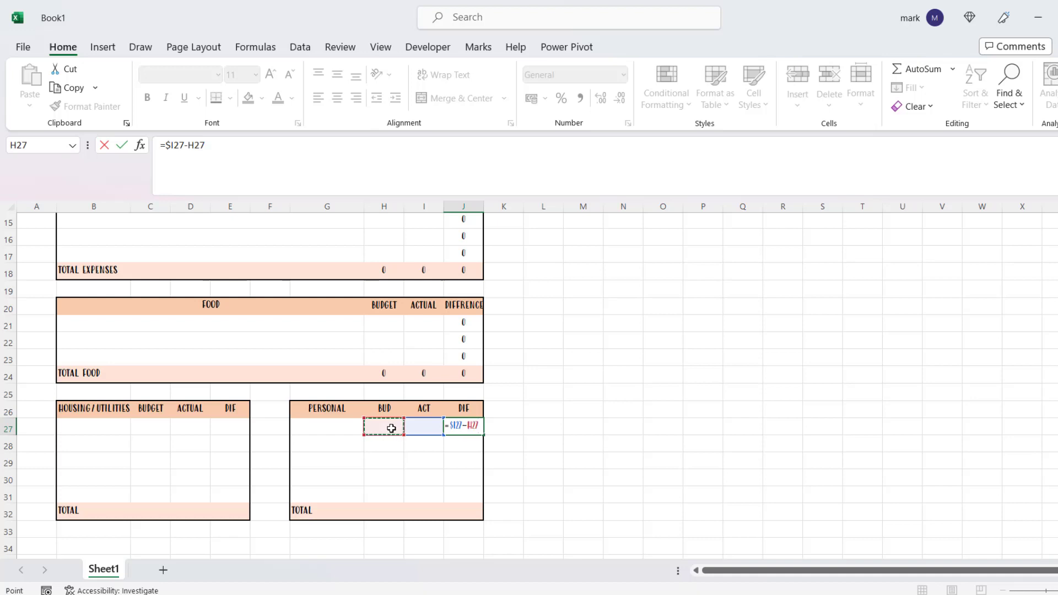
key("F4")
key("F4")
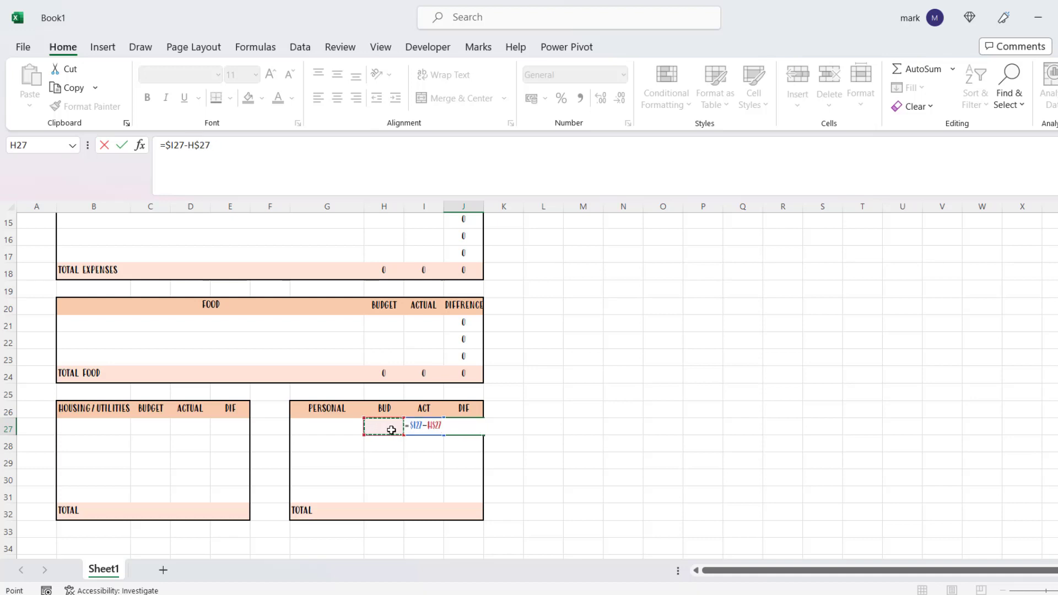
key("F4")
key("Return")
left_click(474, 428)
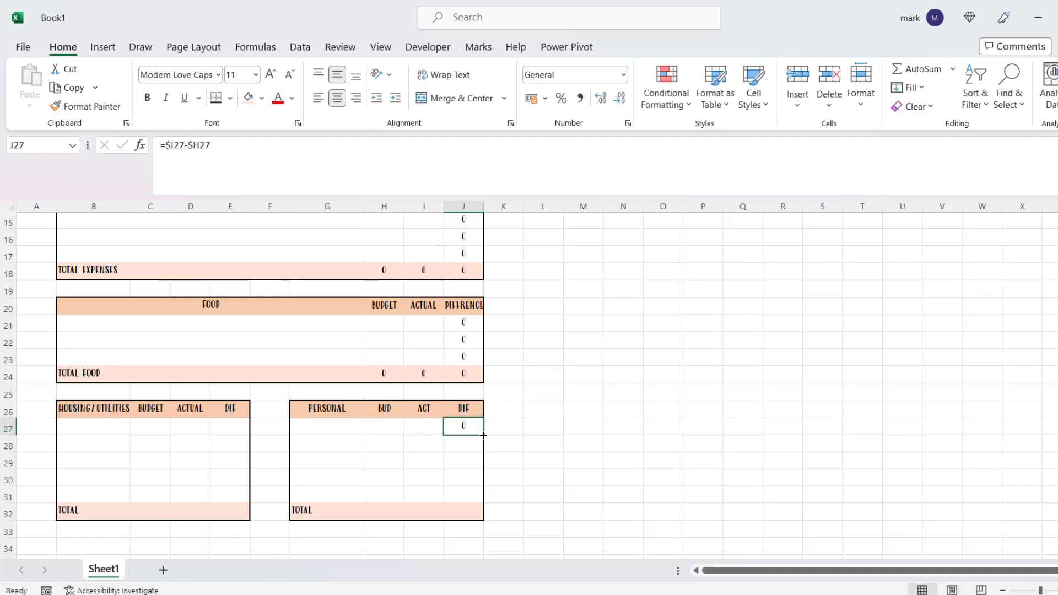
left_click_drag(483, 435, 471, 515)
left_click(392, 511)
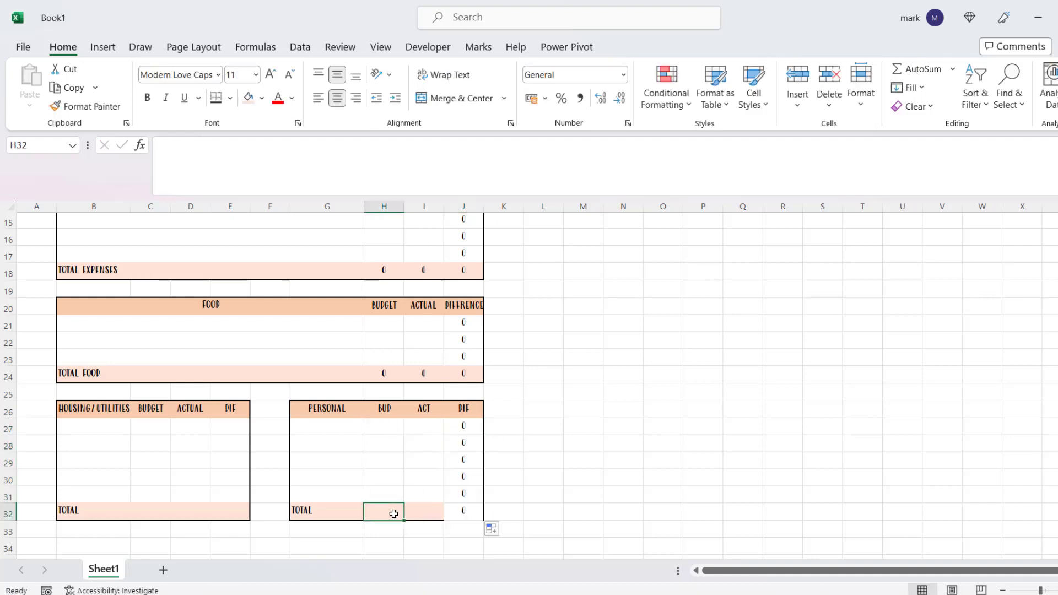
type("=SUM")
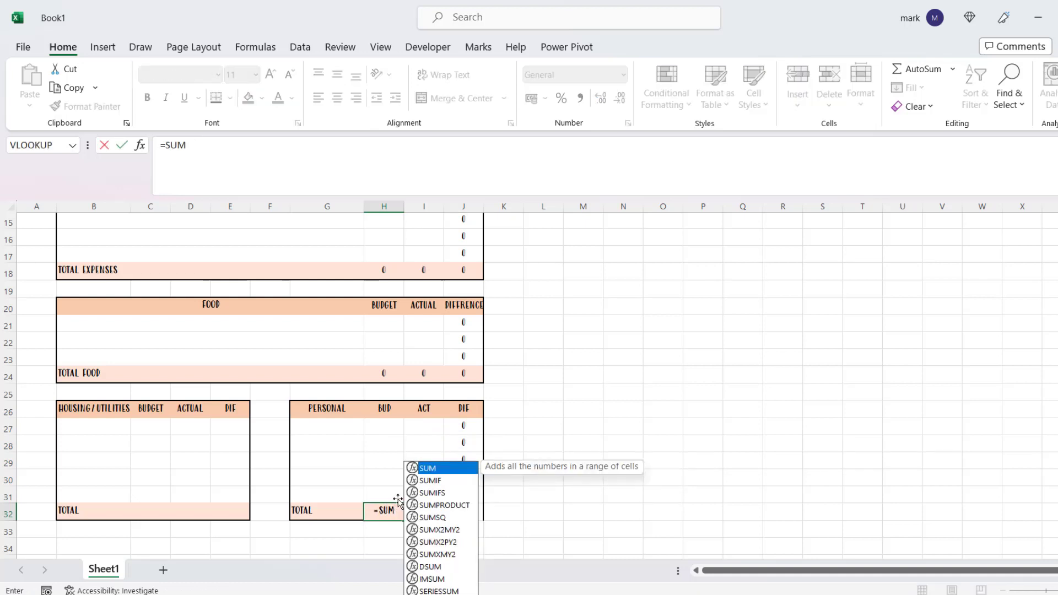
left_click_drag(387, 432, 394, 497)
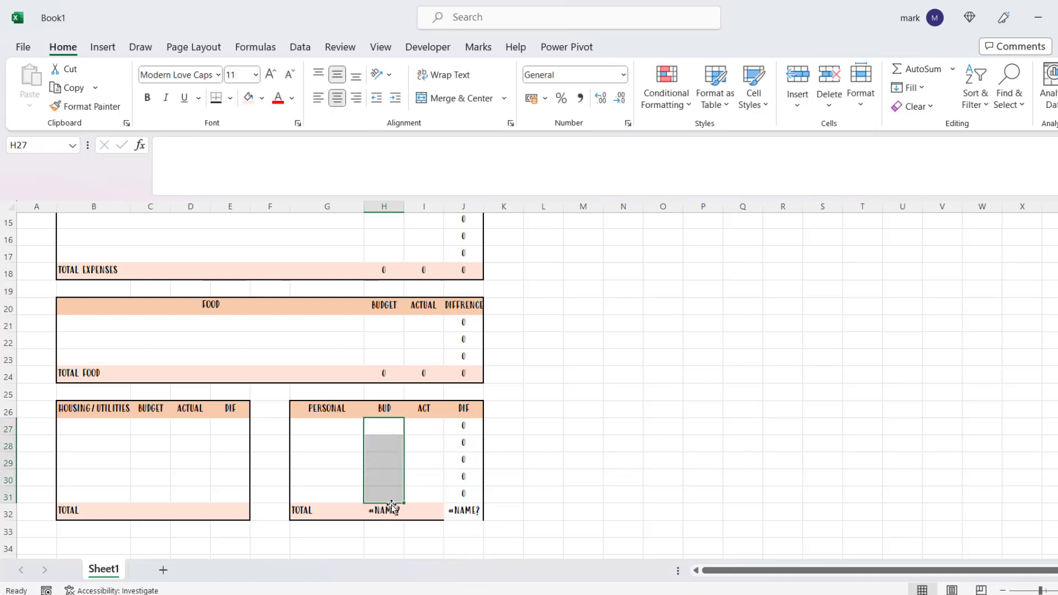
Step: Replace the incomplete formula in H32 with =SUM($H27:$H31) to total the PERSONAL budget column
left_click(395, 509)
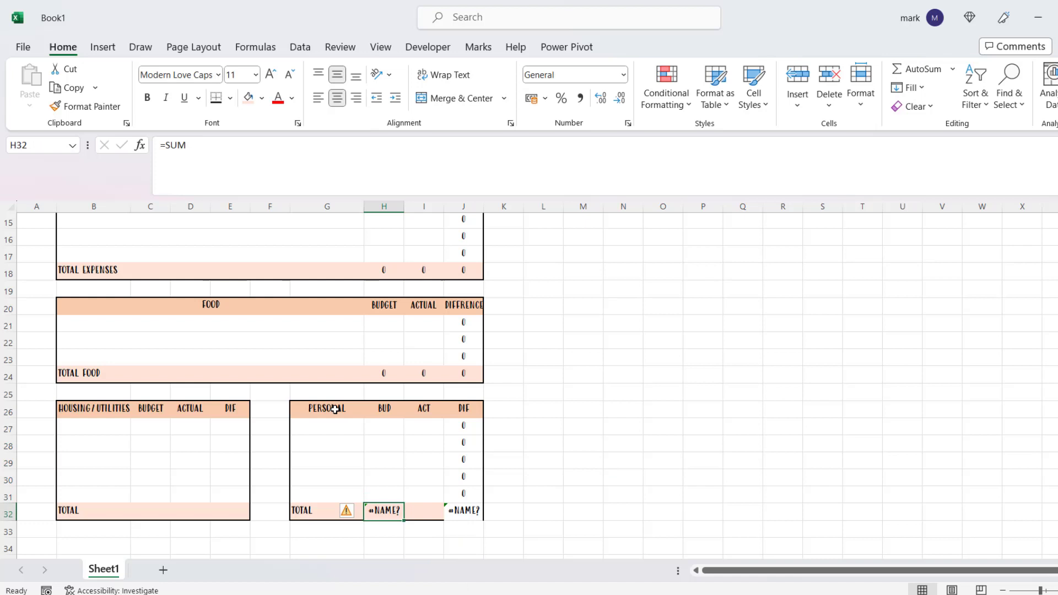
left_click(239, 171)
key("BackSpace")
key("BackSpace")
key("BackSpace")
key("BackSpace")
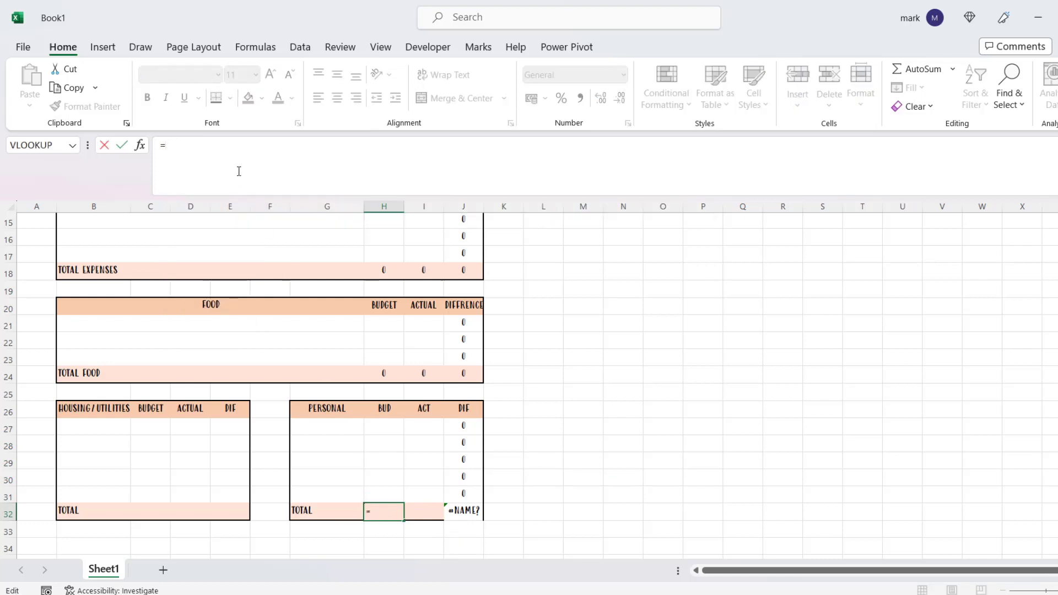
type("SUM(")
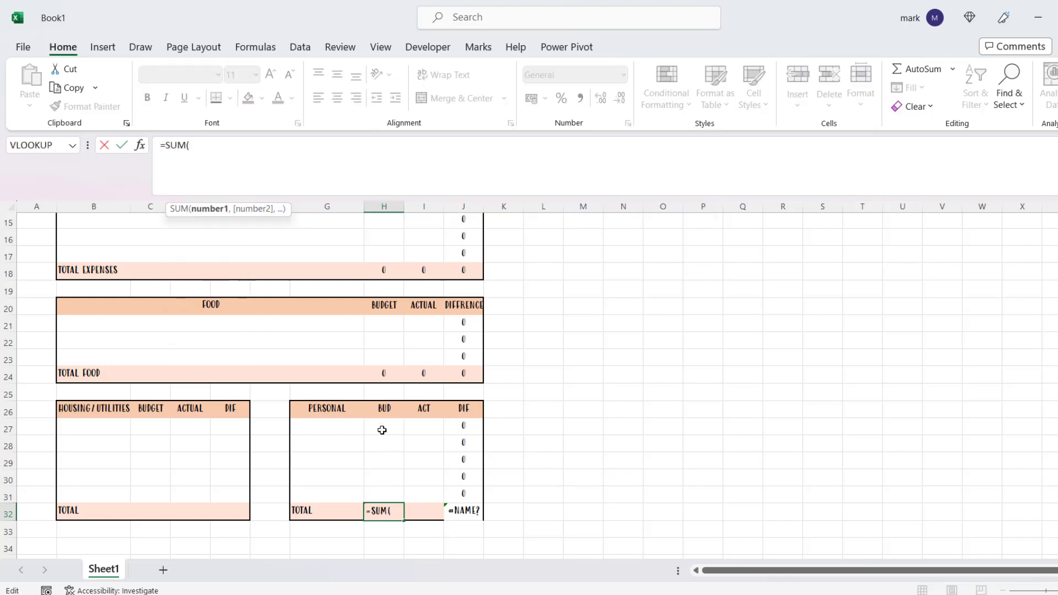
left_click_drag(383, 430, 389, 482)
key("F4")
key("F4")
key("F4")
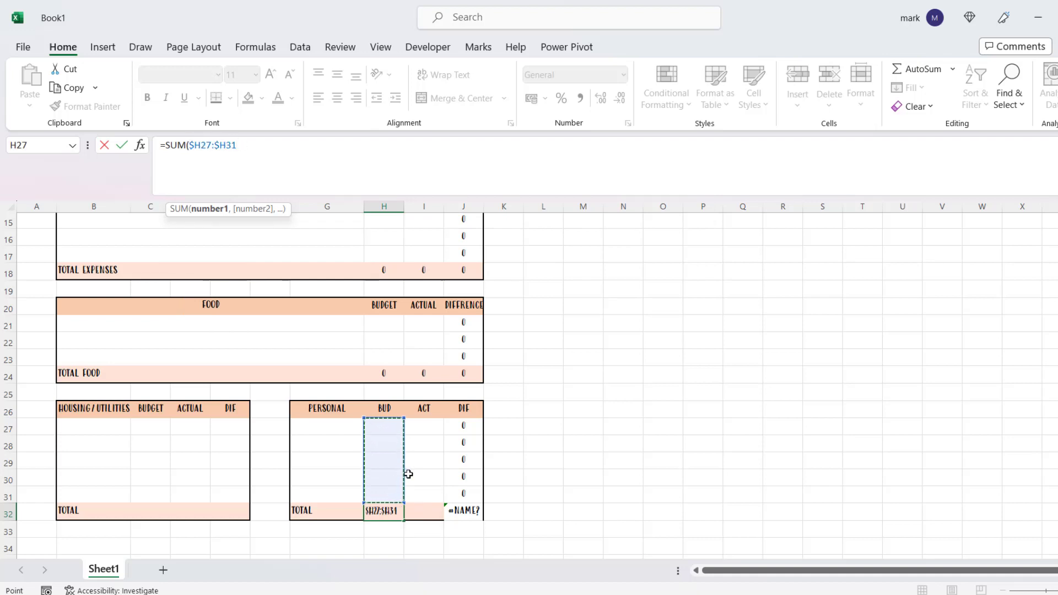
key("Return")
Step: Extend the PERSONAL total formula from H32 to I32 and refill J32 with the lightest orange shade
left_click(389, 509)
left_click_drag(403, 519, 443, 518)
left_click(457, 512)
left_click(251, 98)
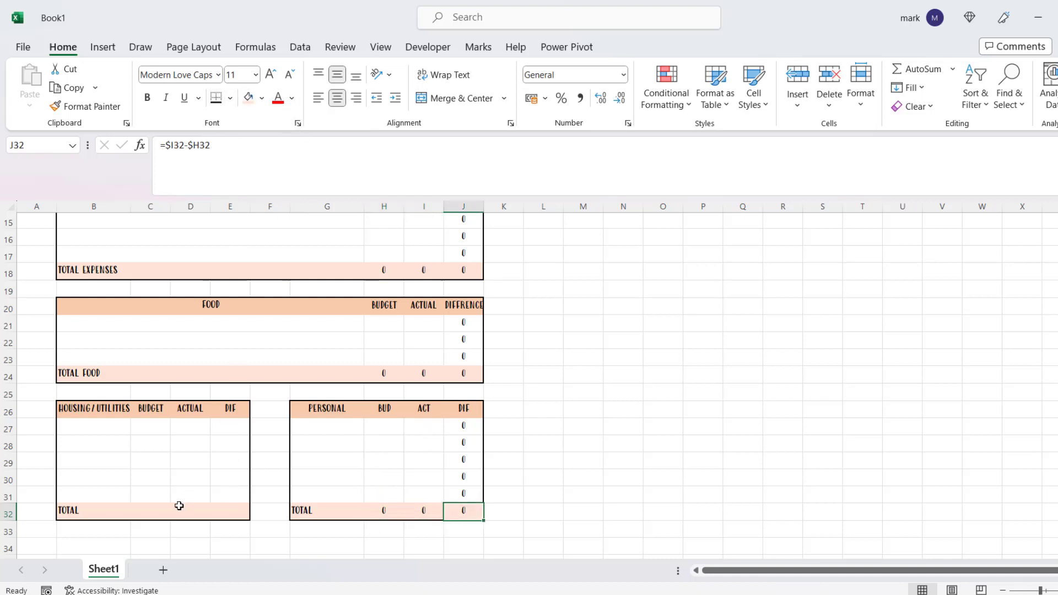
Step: Total the HOUSING/UTILITIES budget column with =SUM($C27:$C31) in C32 and extend the formula to D32
left_click(154, 514)
type("=SUM")
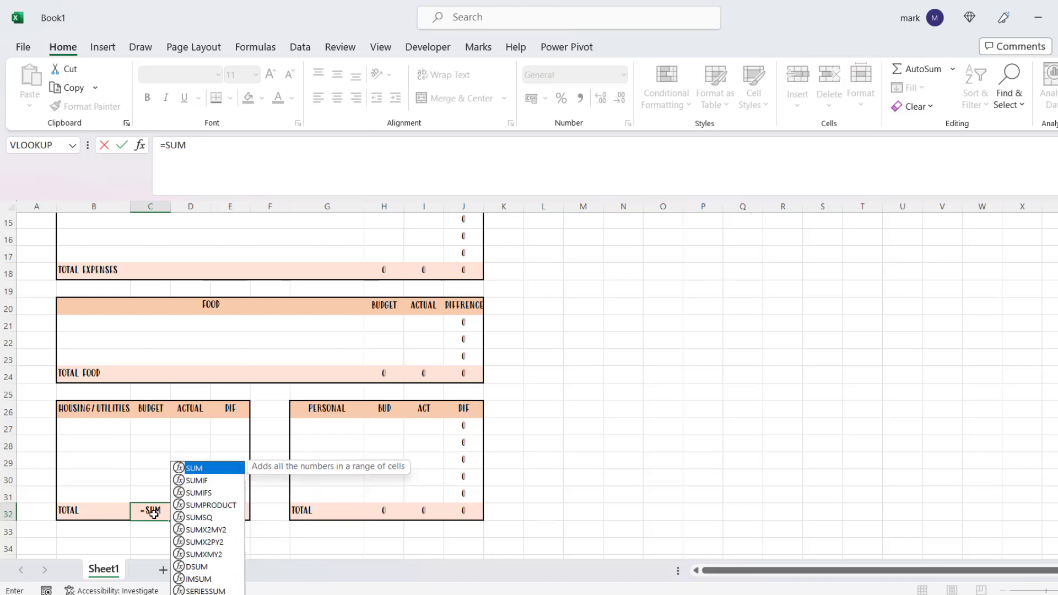
type("(")
left_click_drag(148, 424, 160, 493)
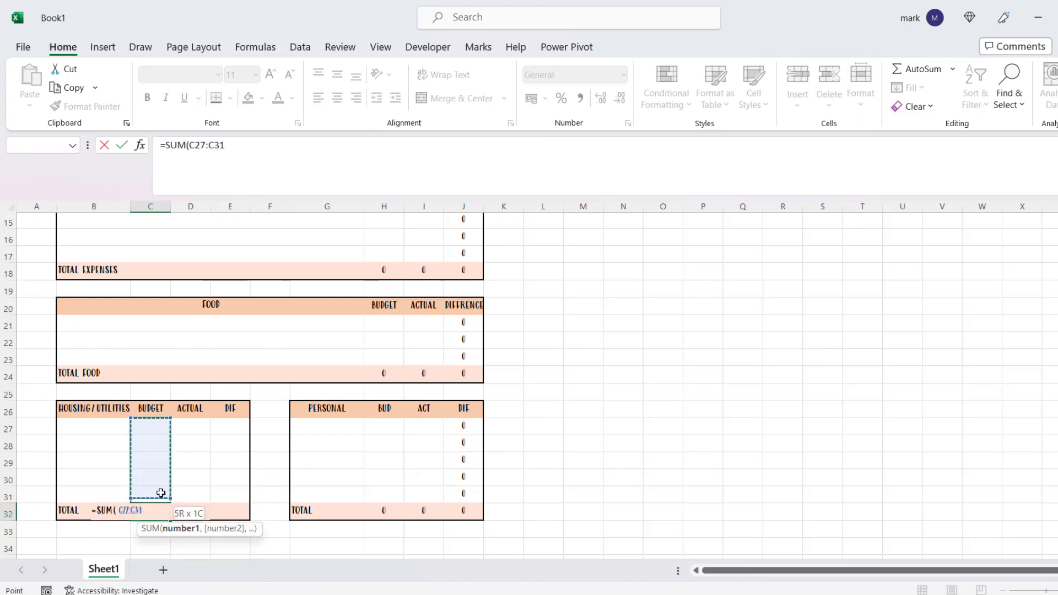
key("F4")
key("F4")
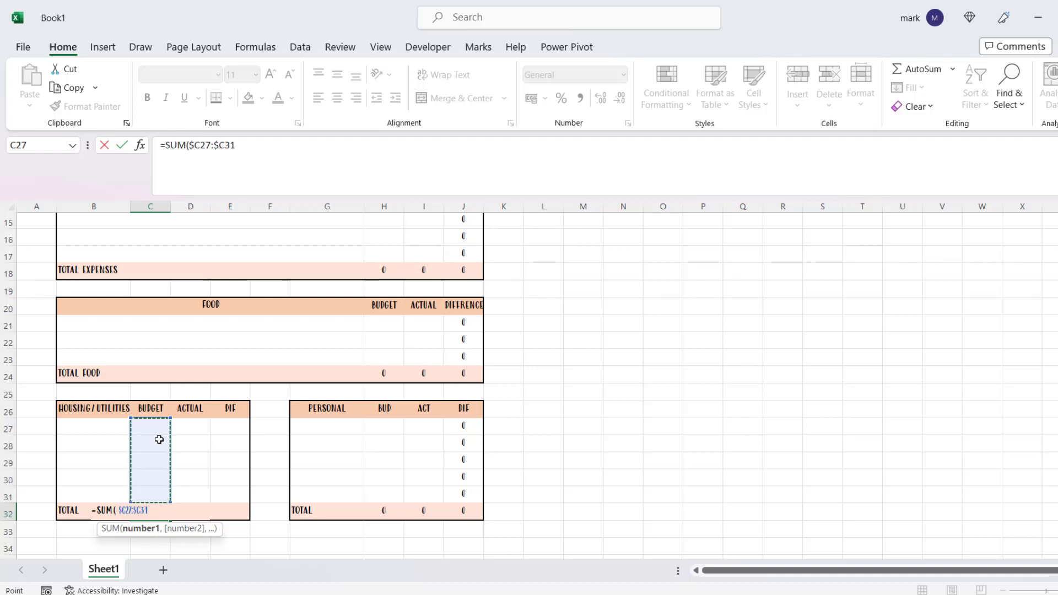
key("Return")
left_click(156, 504)
left_click_drag(170, 518, 201, 512)
Step: Enter =$D27-$C27 in E27 to calculate the first HOUSING/UTILITIES difference
left_click(238, 427)
type("=")
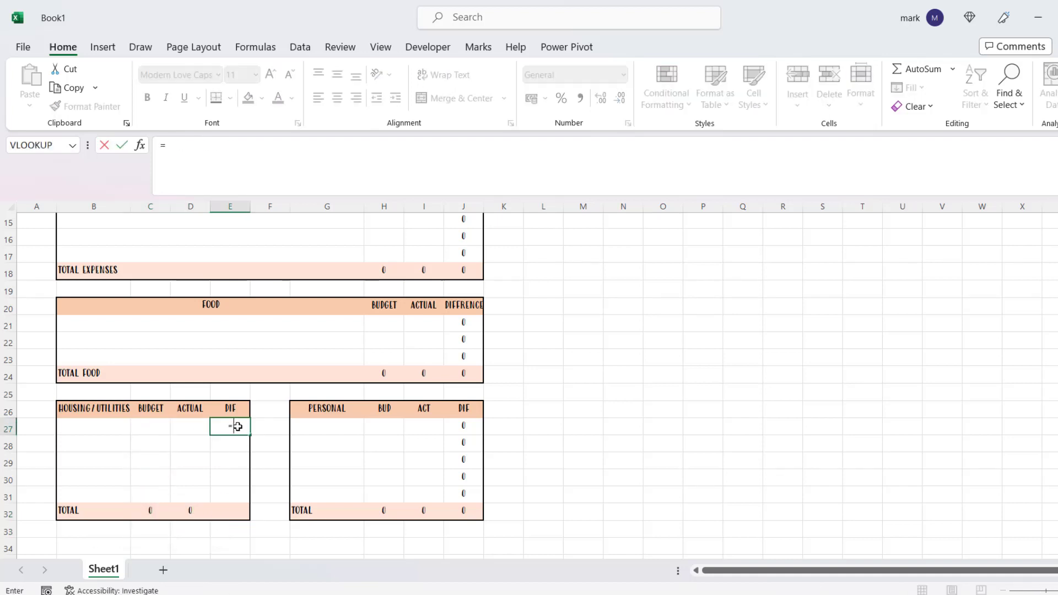
left_click(200, 429)
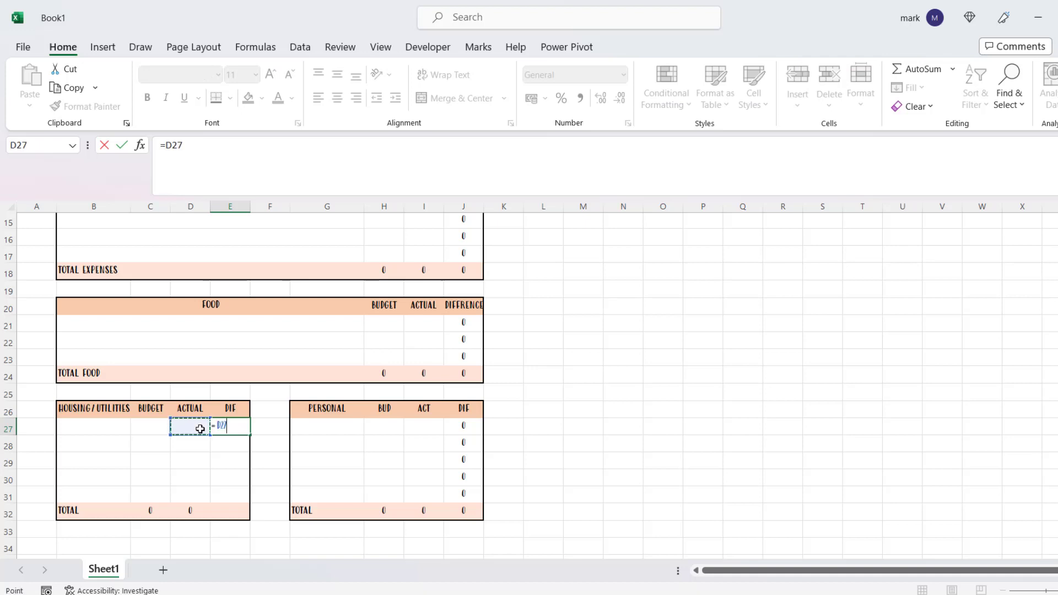
type("-")
key("F4")
key("F4")
key("F4")
type("-")
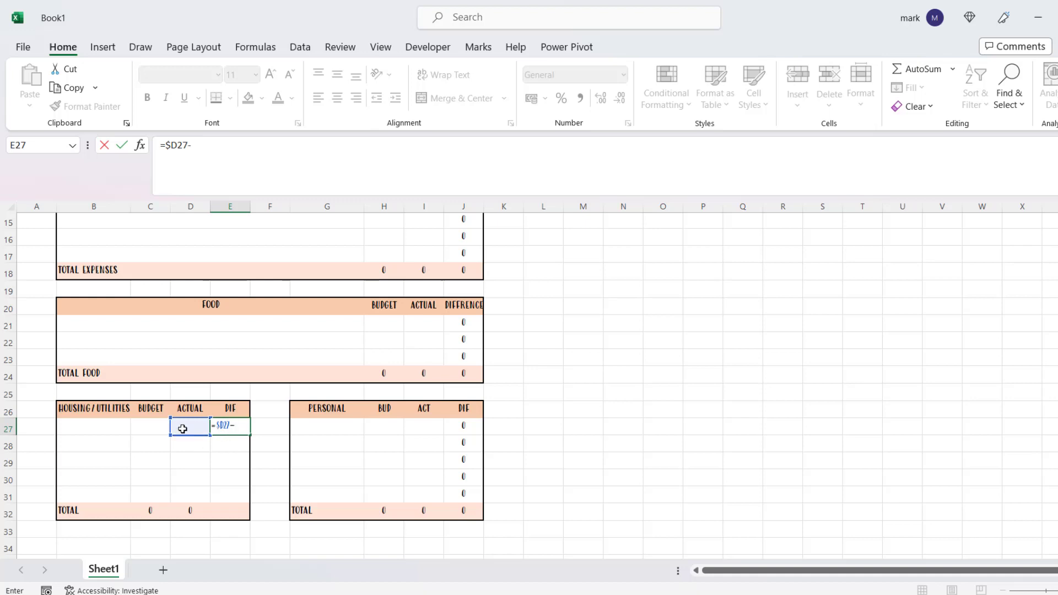
left_click(156, 427)
key("F4")
key("F4")
key("F4")
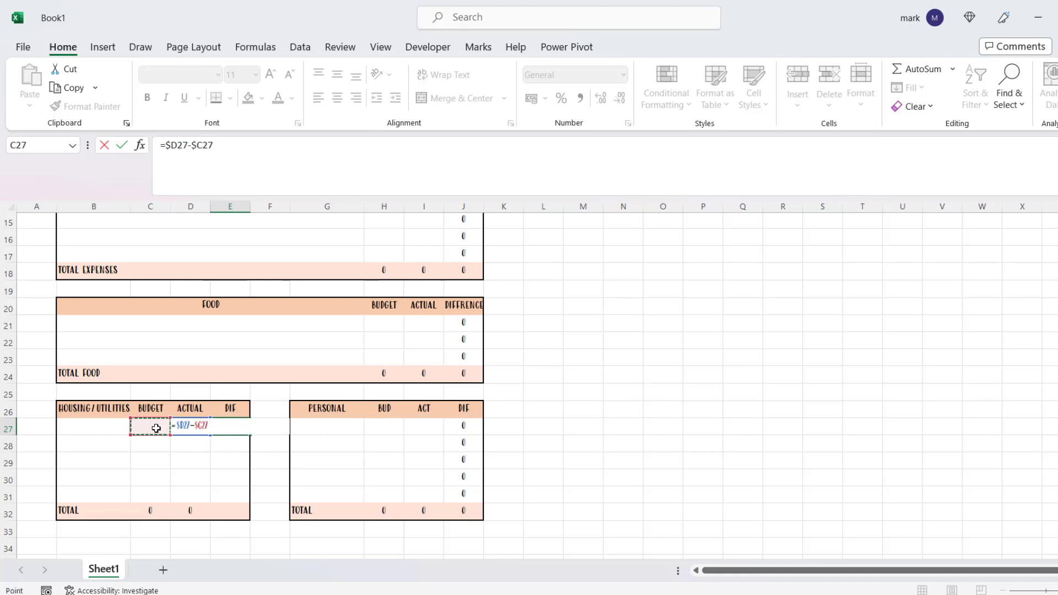
key("Return")
Step: Extend the difference formula from E27 down to E32 and refill E32 with the lightest orange shade
left_click(229, 425)
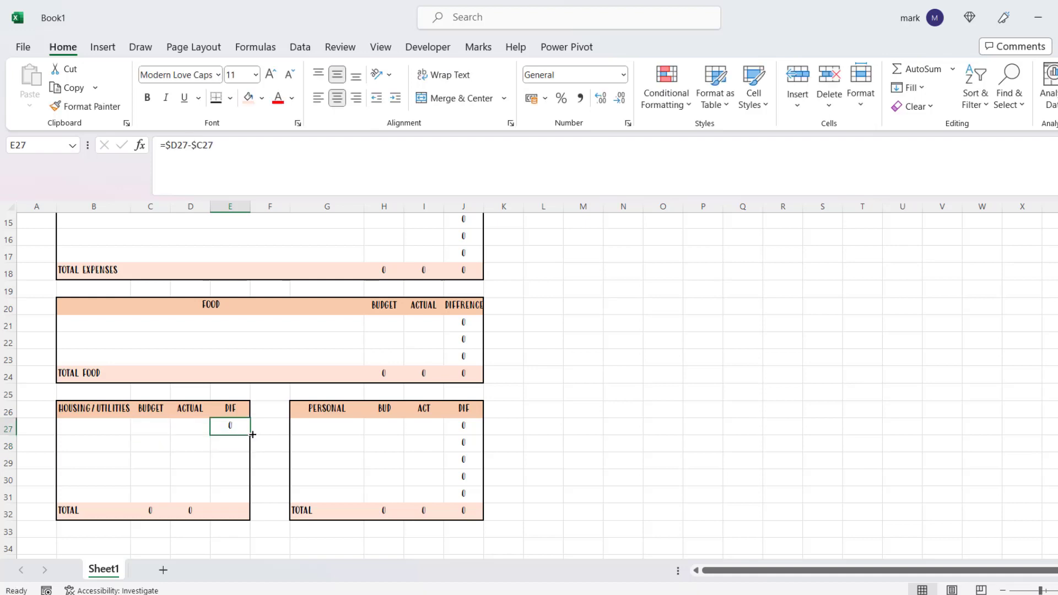
left_click_drag(251, 434, 245, 515)
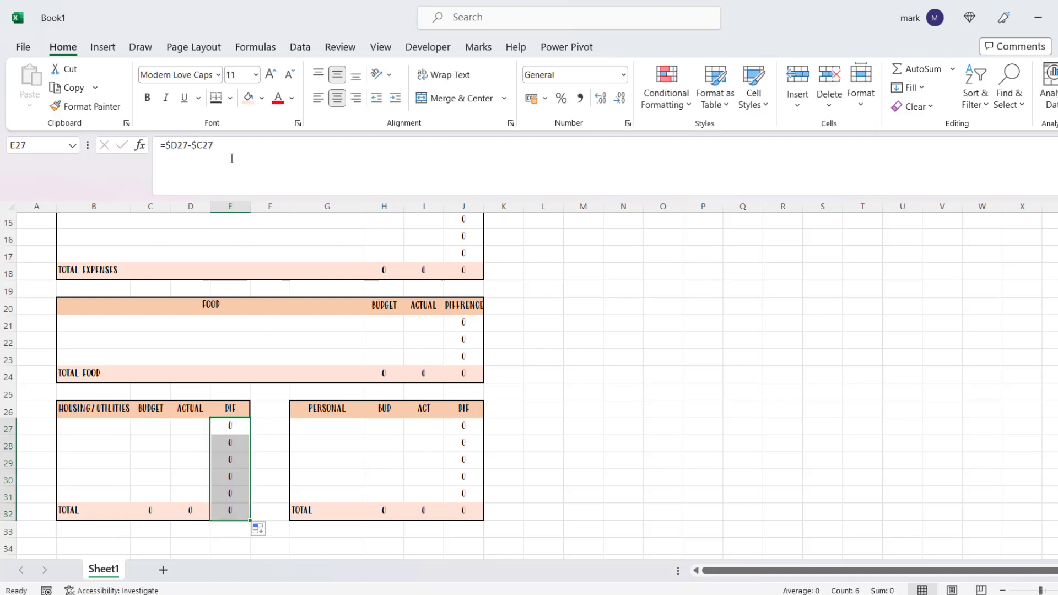
left_click(228, 513)
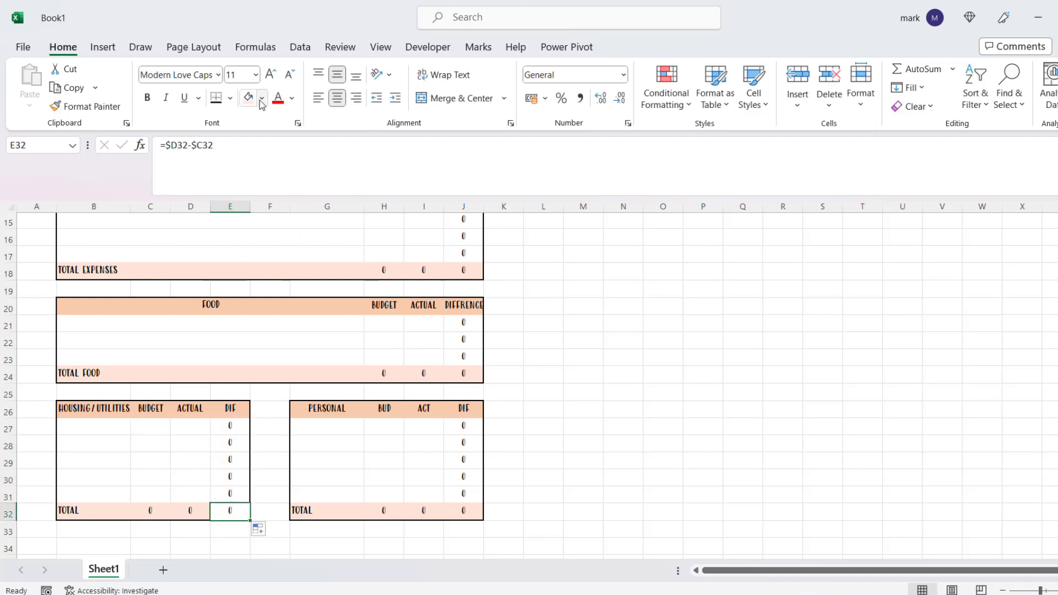
left_click(505, 511)
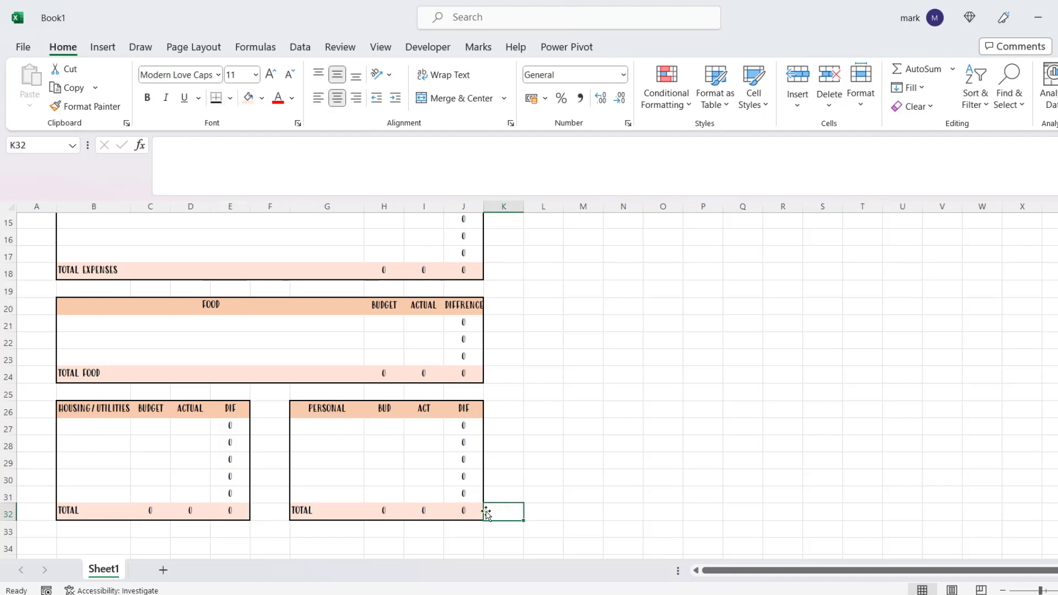
Step: Enter Job as the first income source in row 5 with an amount of 2000
scroll(553, 457, "up", 5)
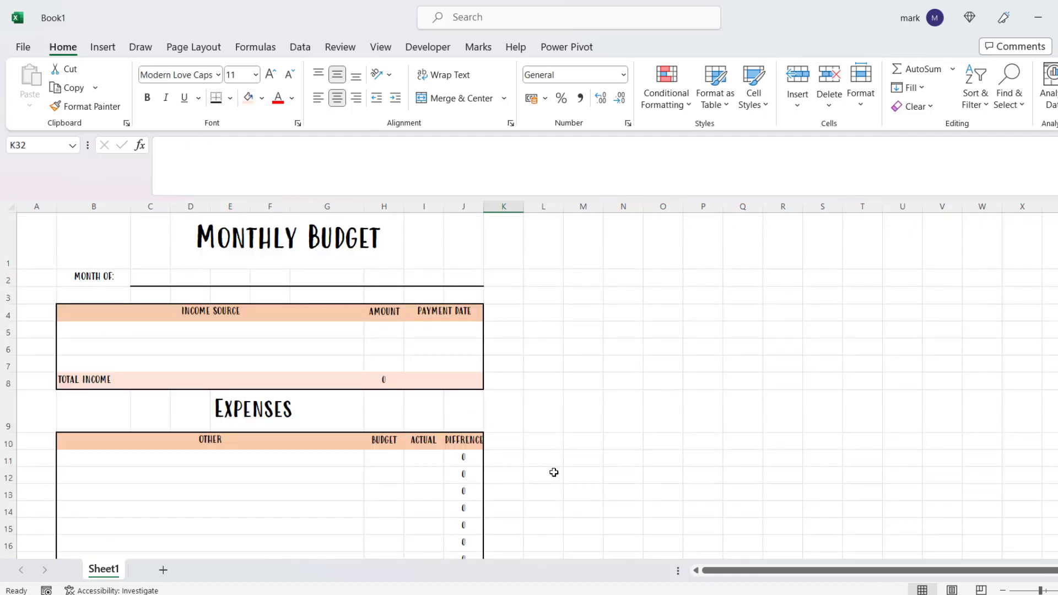
left_click(280, 332)
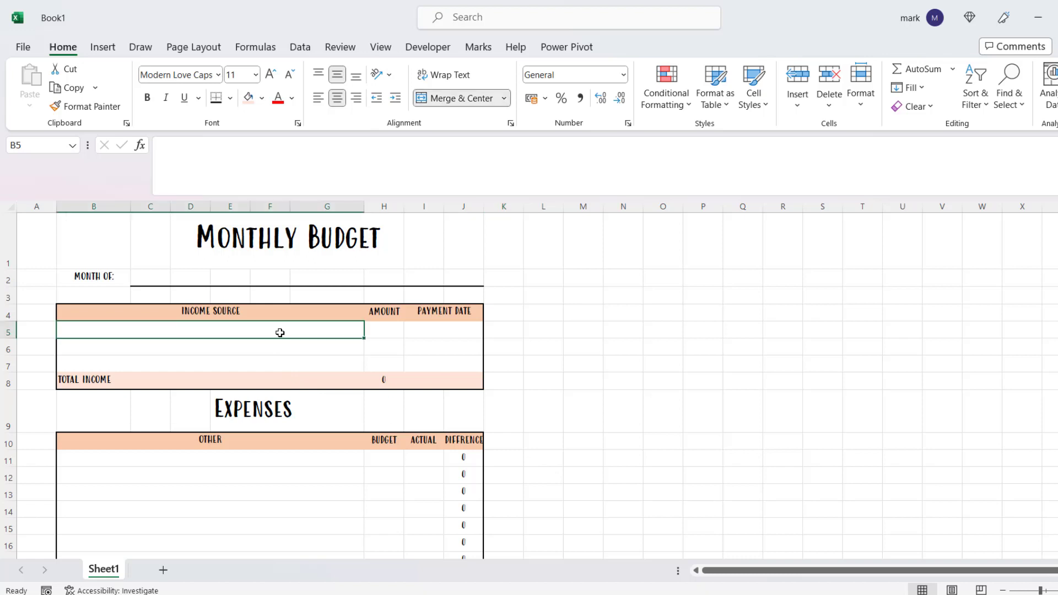
type("Job")
key("Tab")
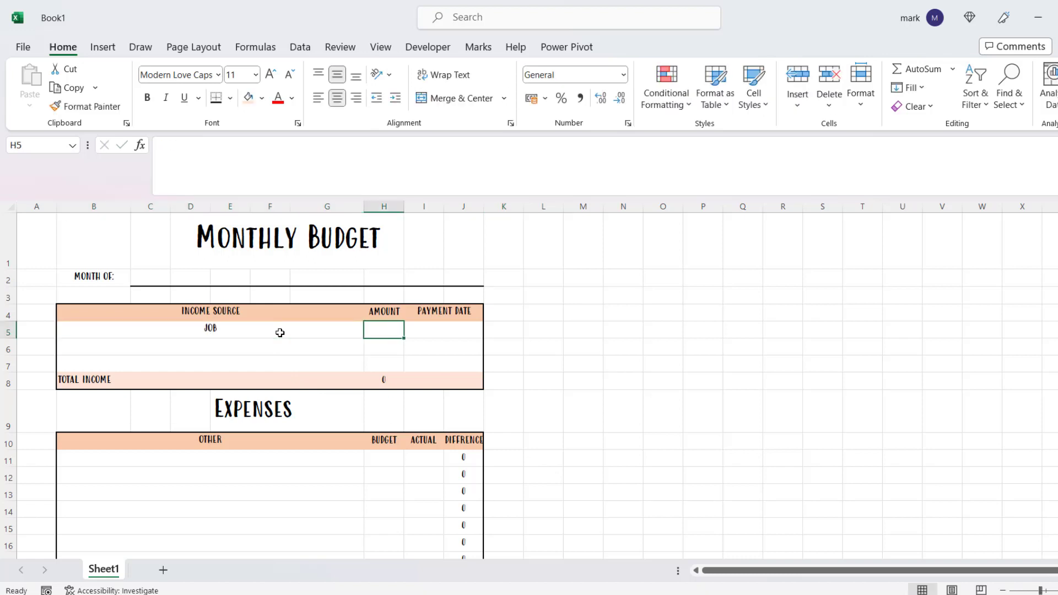
type("2000")
key("Tab")
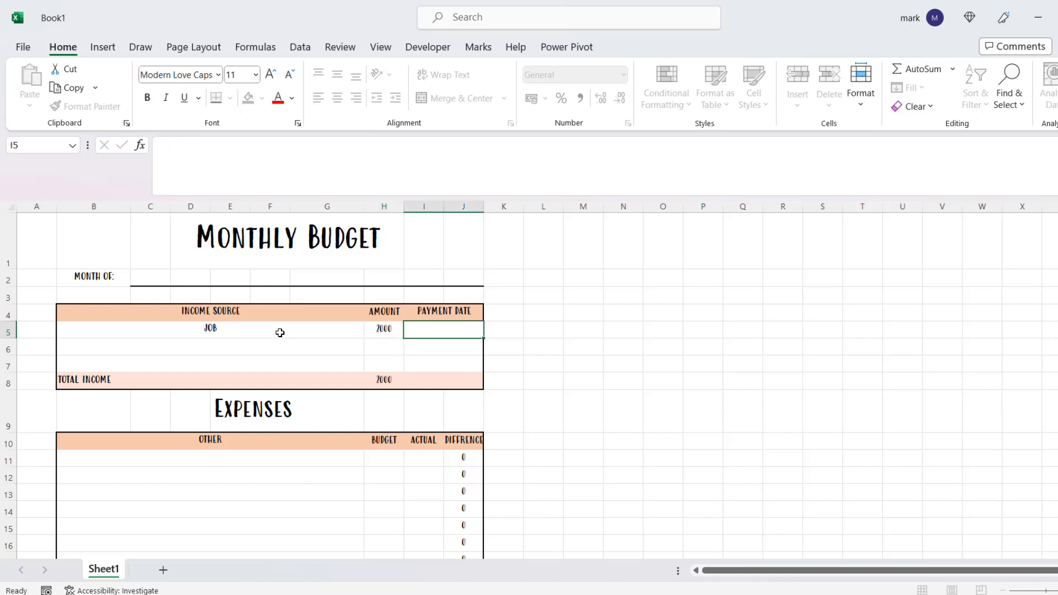
Step: Add NETFLIX as the first OTHER expense in row 11 with a budget of 10 and an actual of 10
scroll(300, 374, "down", 3)
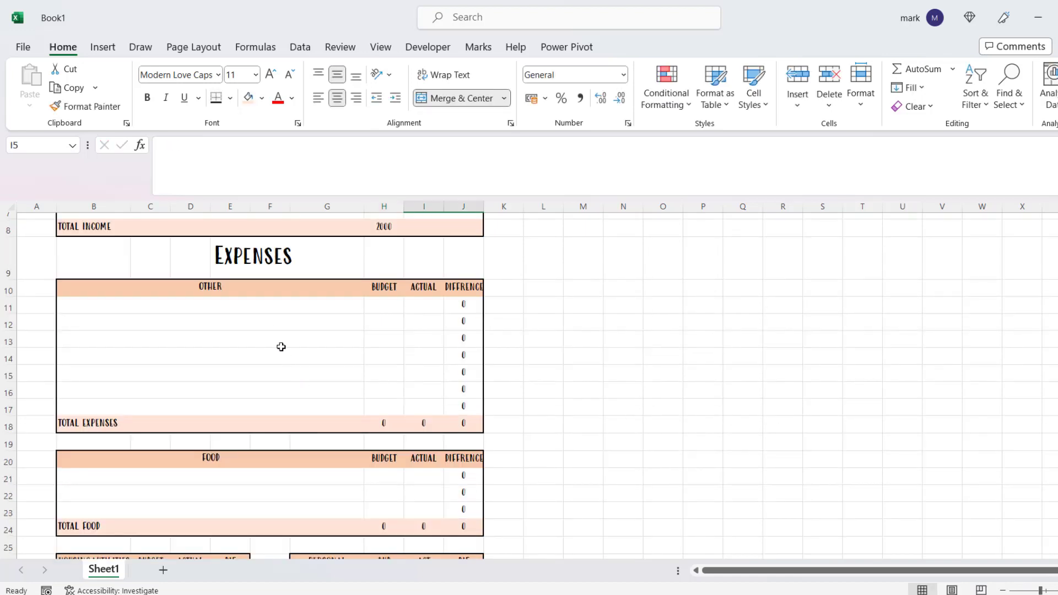
left_click(265, 313)
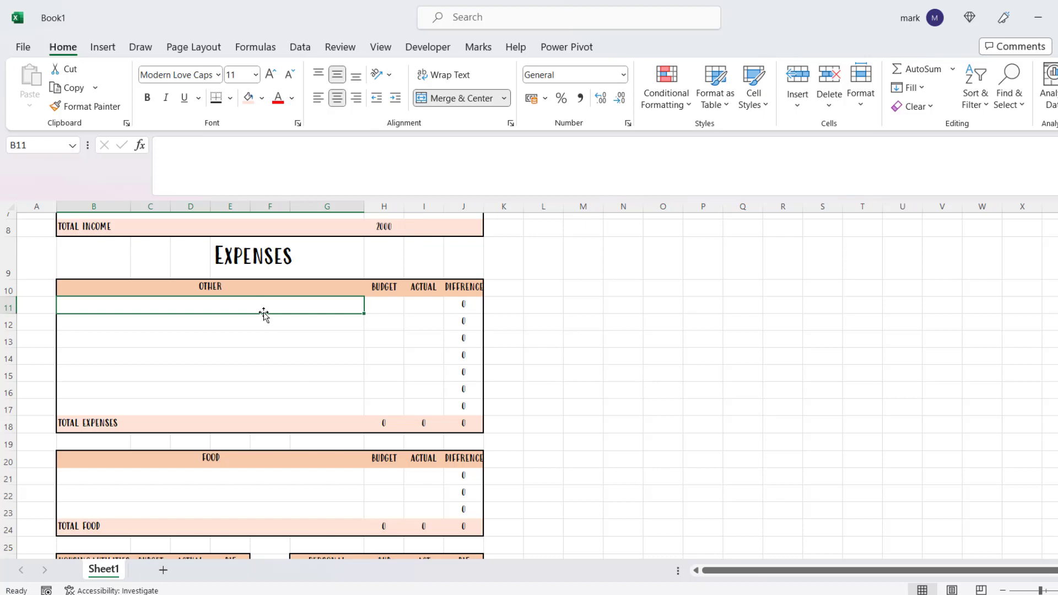
type("NET")
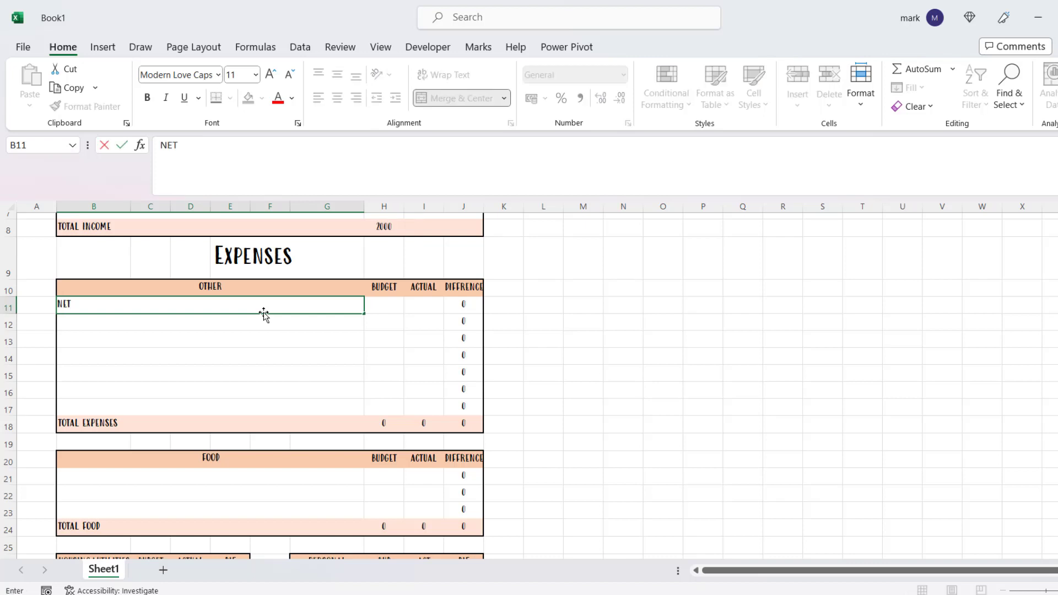
type("FLIX")
key("Tab")
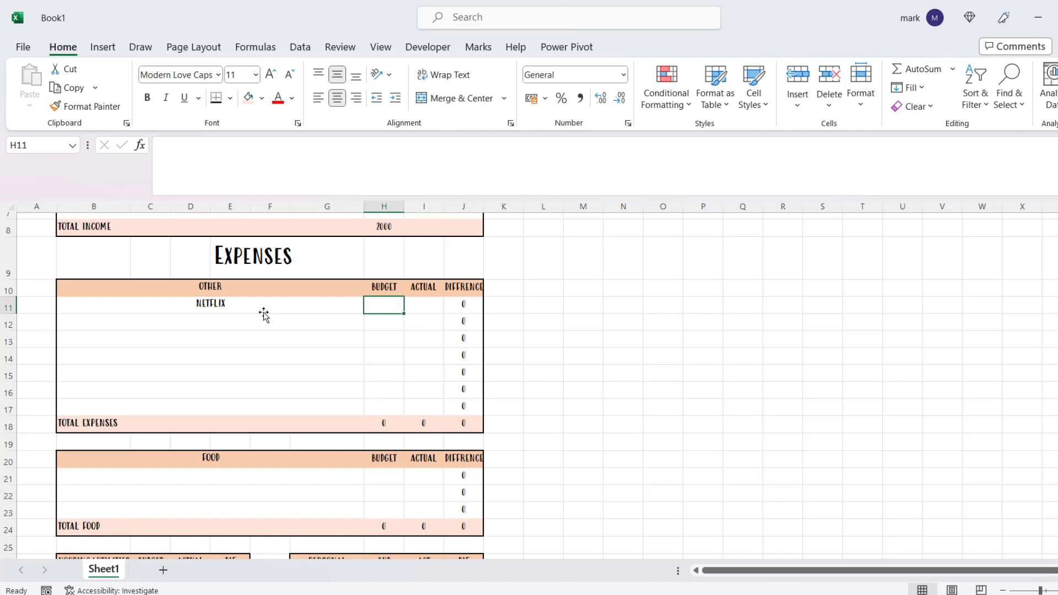
type("10")
key("Tab")
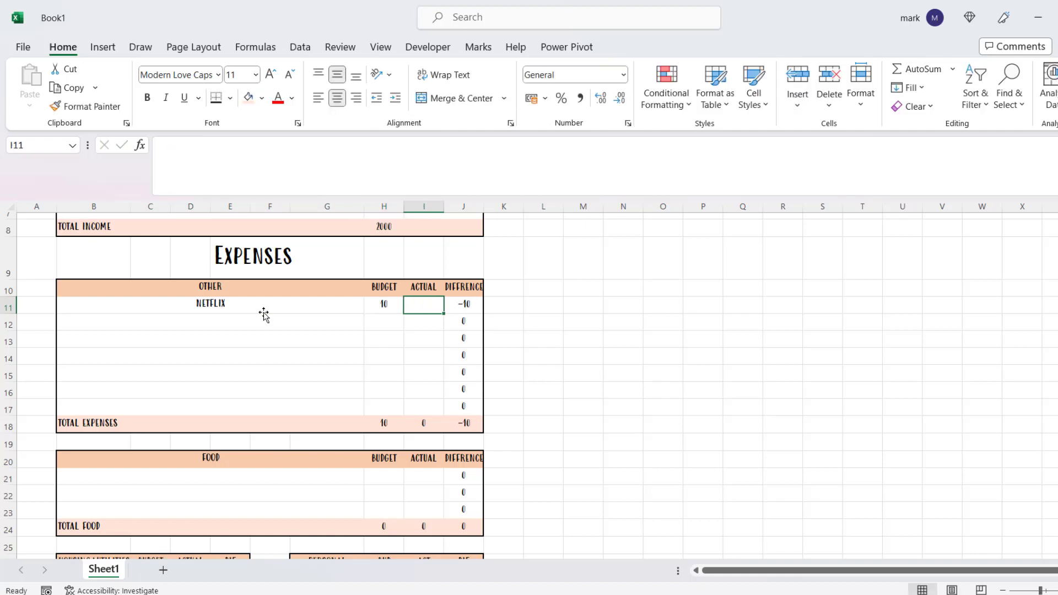
type("10")
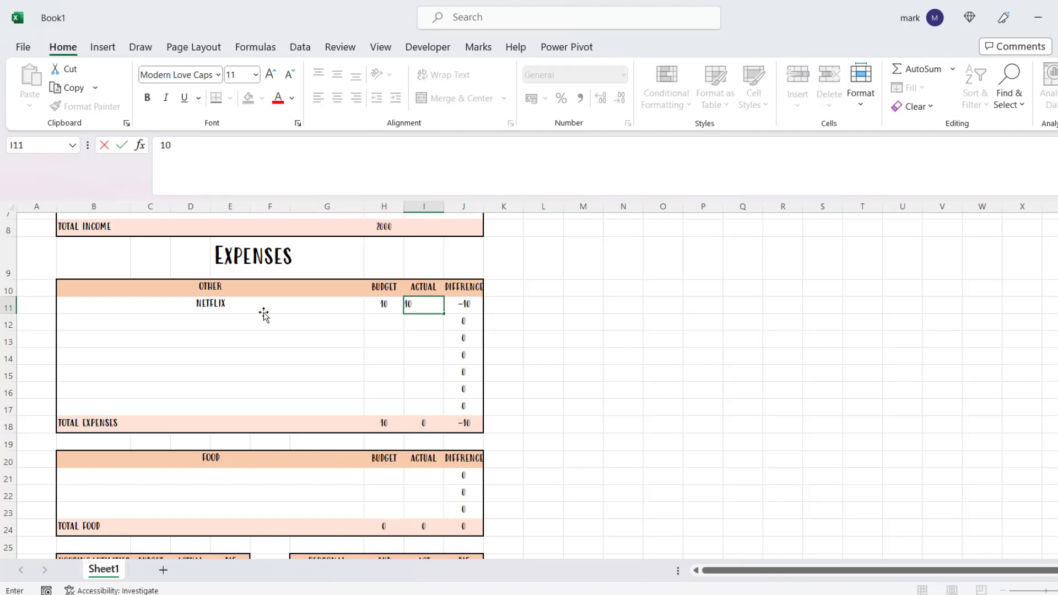
key("Return")
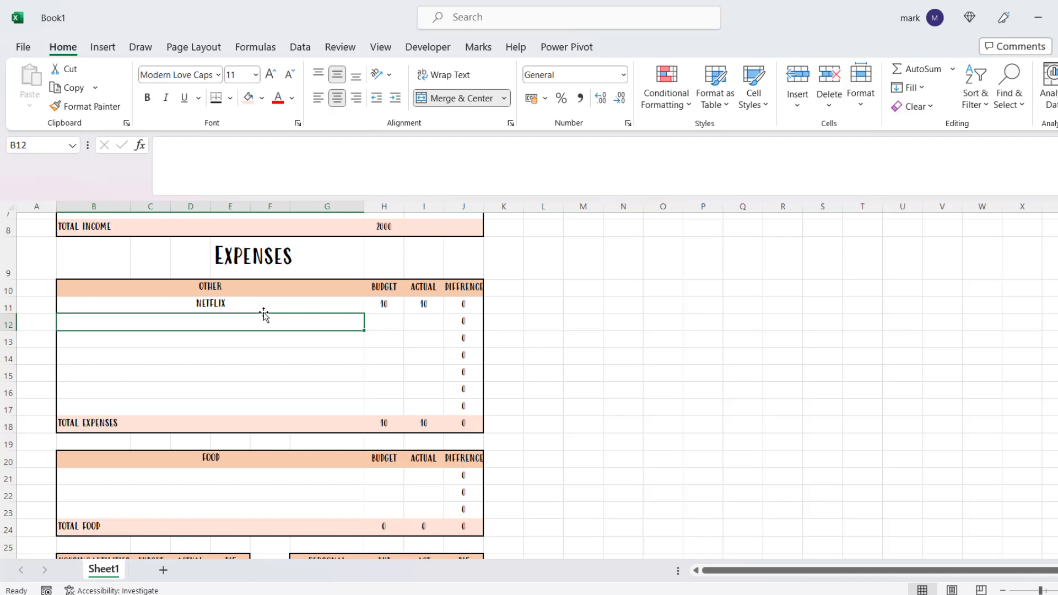
Step: Add SPOTIFY to the OTHER expenses in row 12 with a budget of 10 and an actual of 10
type("SPOTIFY")
key("Tab")
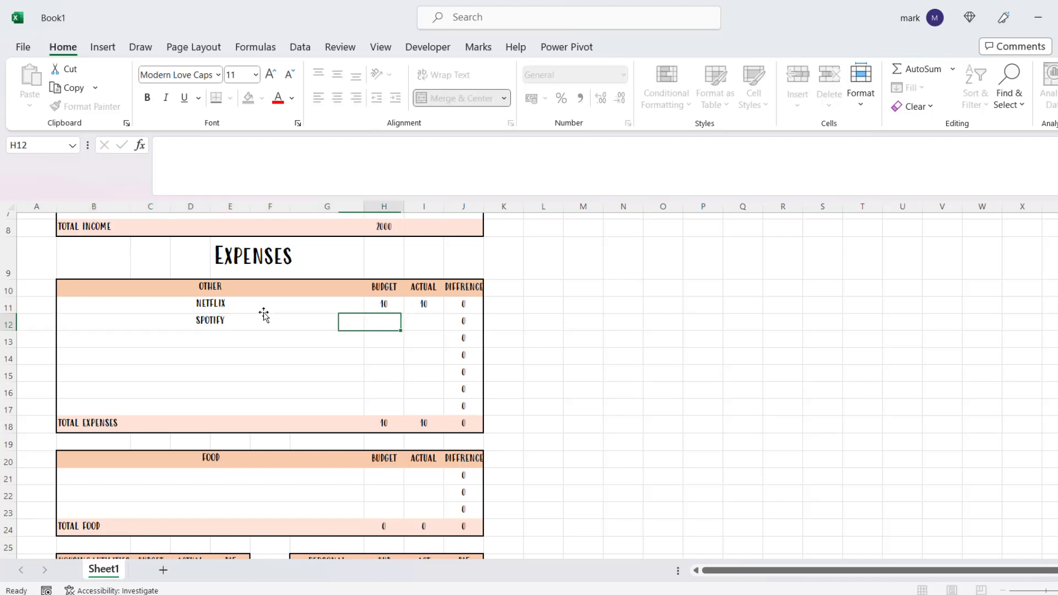
key("Tab")
key("Left")
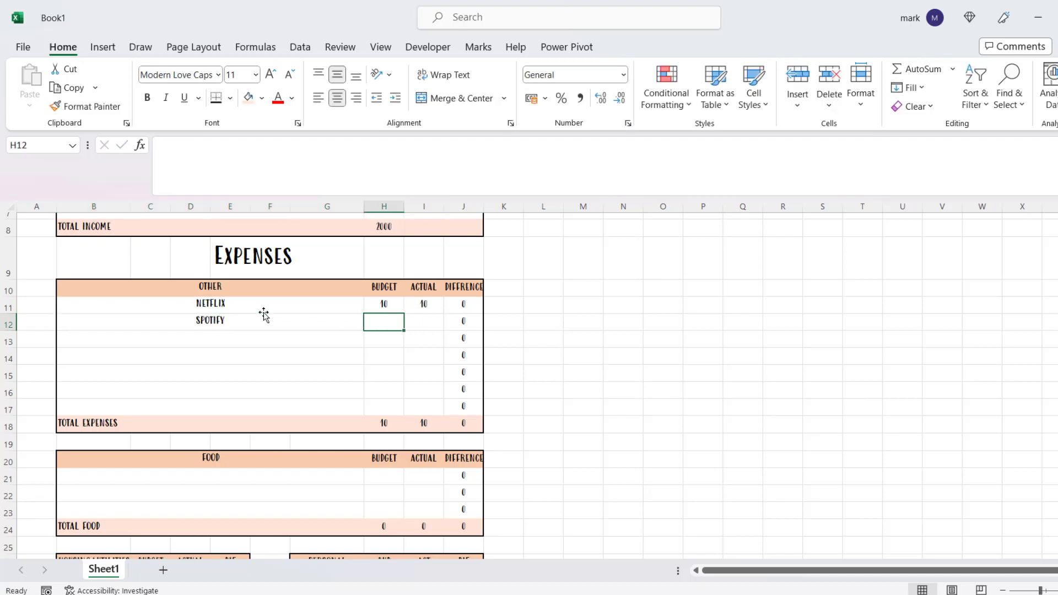
type("10")
key("Tab")
type("10")
key("Return")
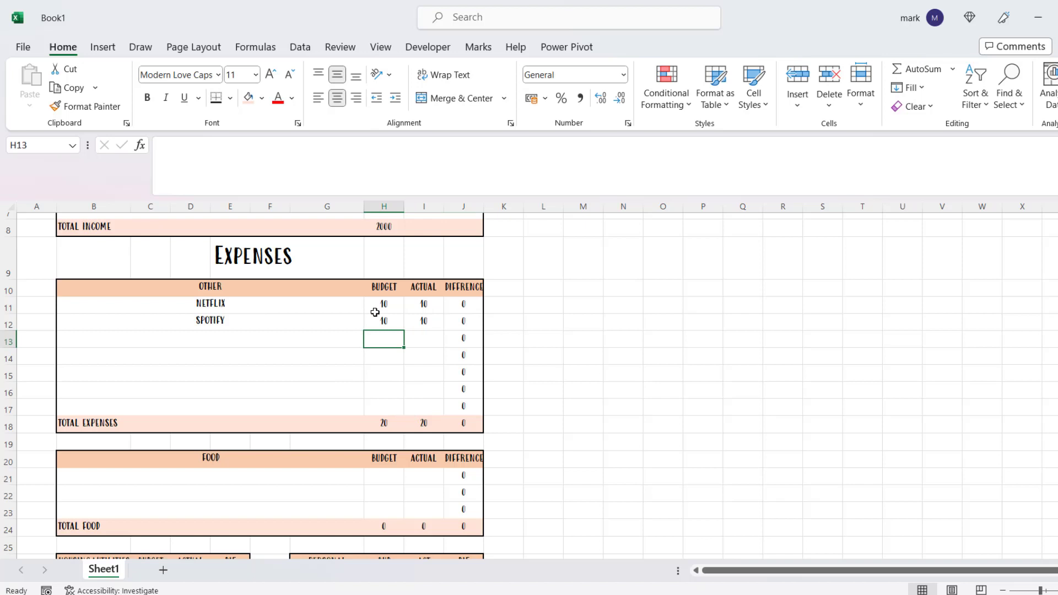
Step: Add FUEL to the OTHER expenses in row 13 with a budget of 50 and an actual of 80
left_click(271, 337)
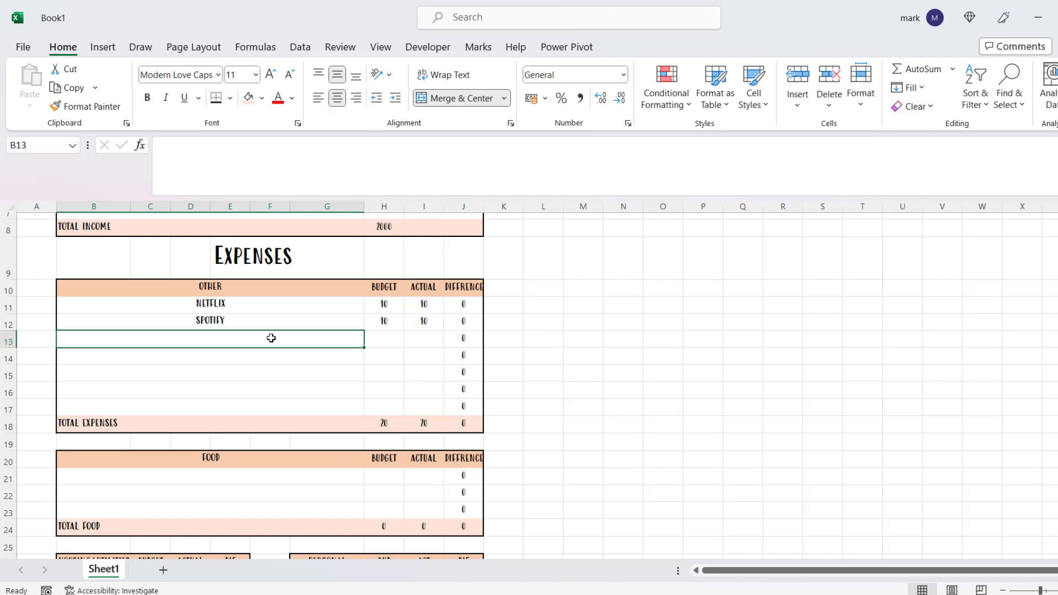
type("3")
key("BackSpace")
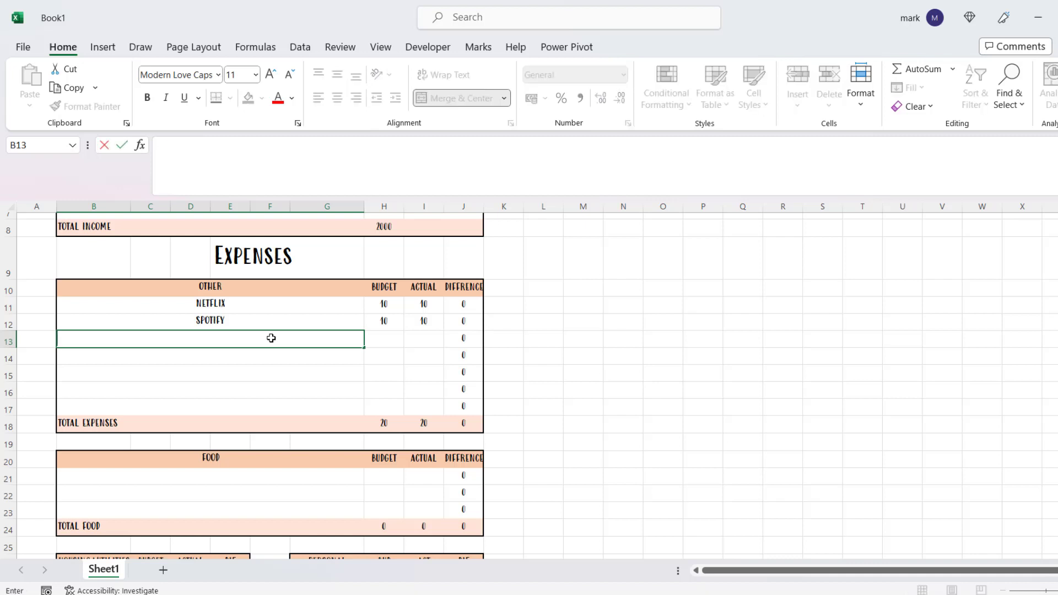
type("FUEL")
key("Tab")
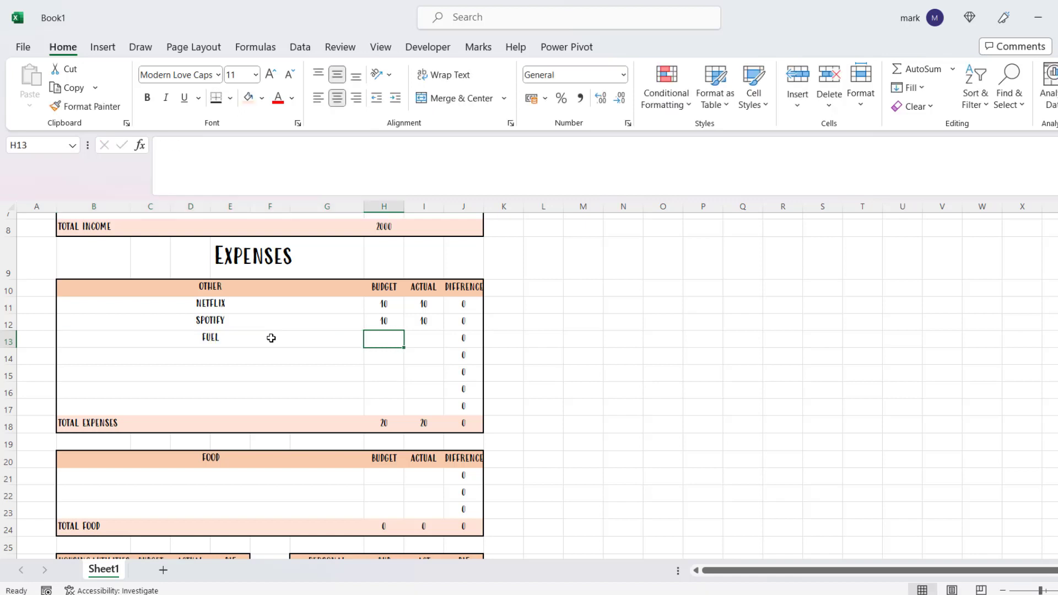
type("50")
key("Tab")
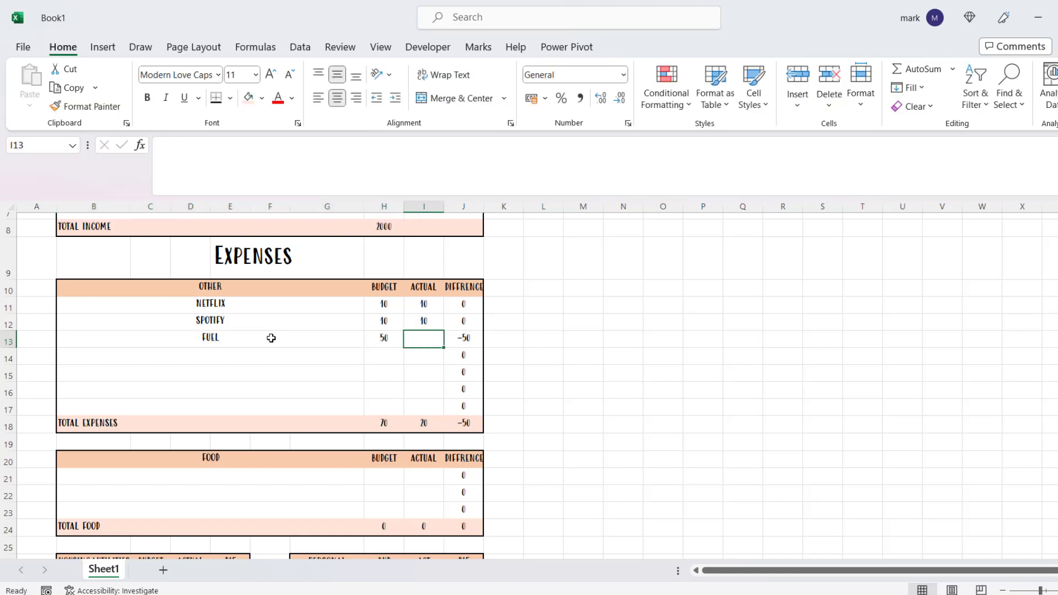
type("80")
key("Return")
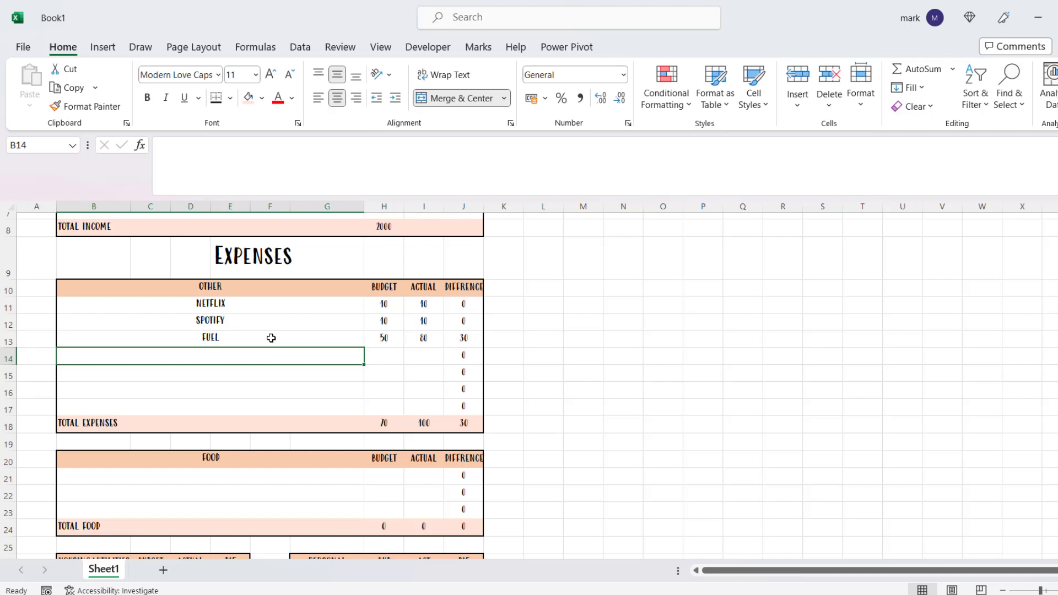
Step: Add SHOP 1 as the first FOOD entry in row 21 with a budget of 60 and an actual of 70
scroll(264, 356, "down", 2)
left_click(236, 376)
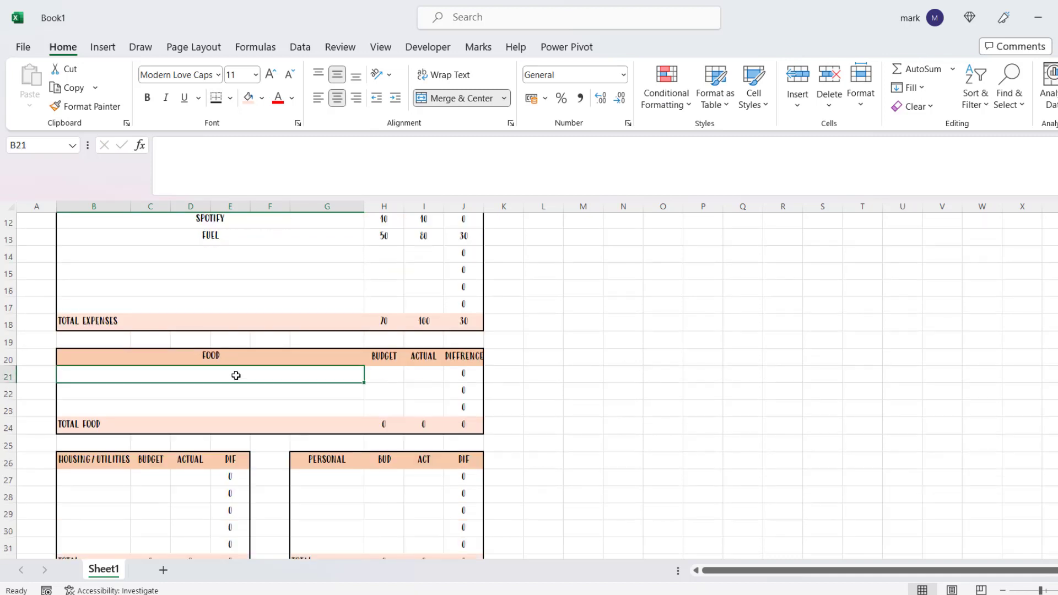
type("SHOP 1")
key("Tab")
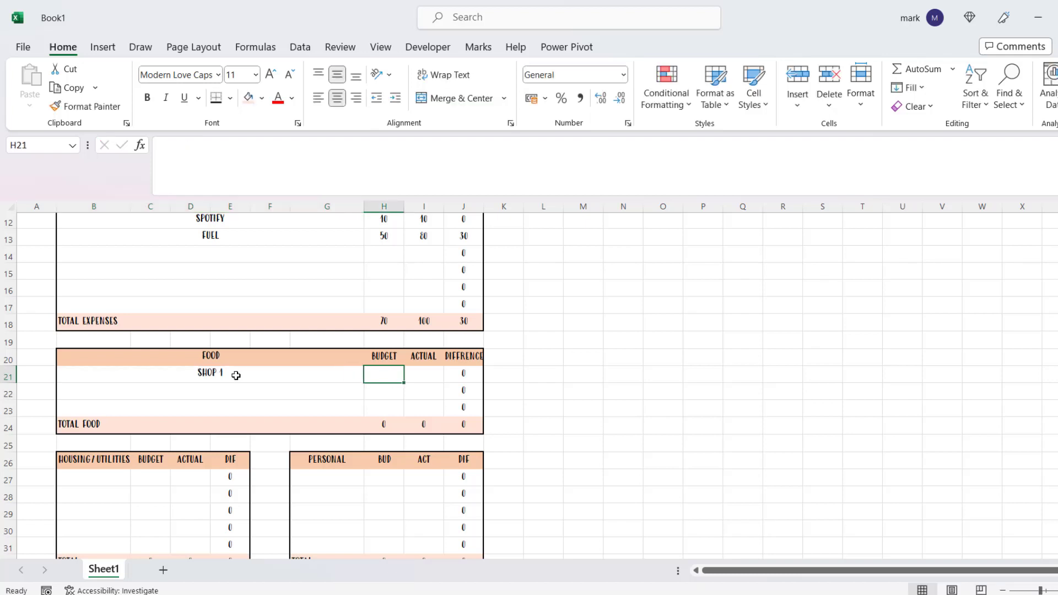
type("60")
key("Tab")
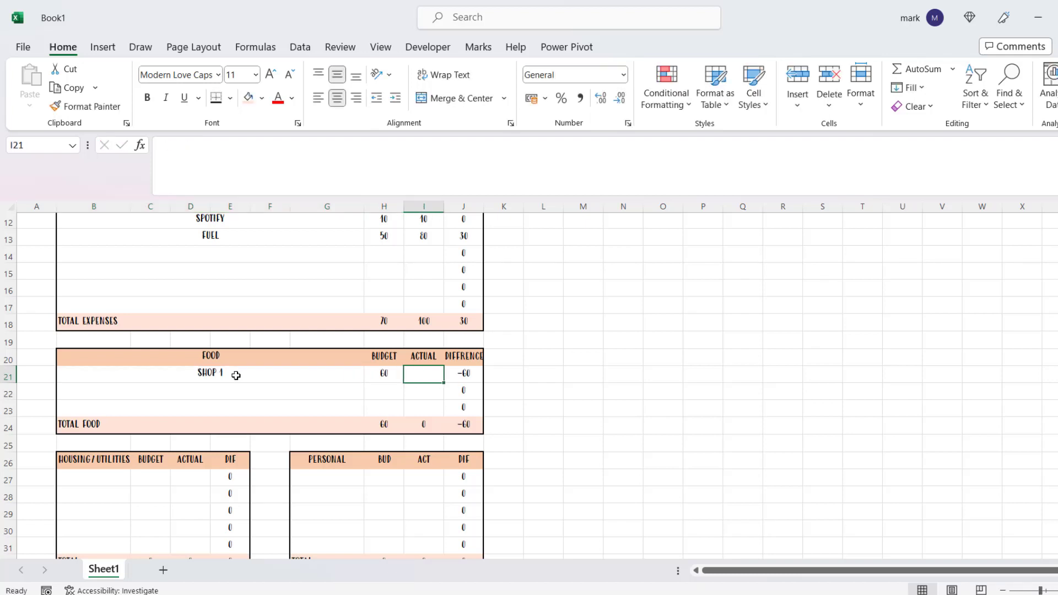
type("70")
key("Return")
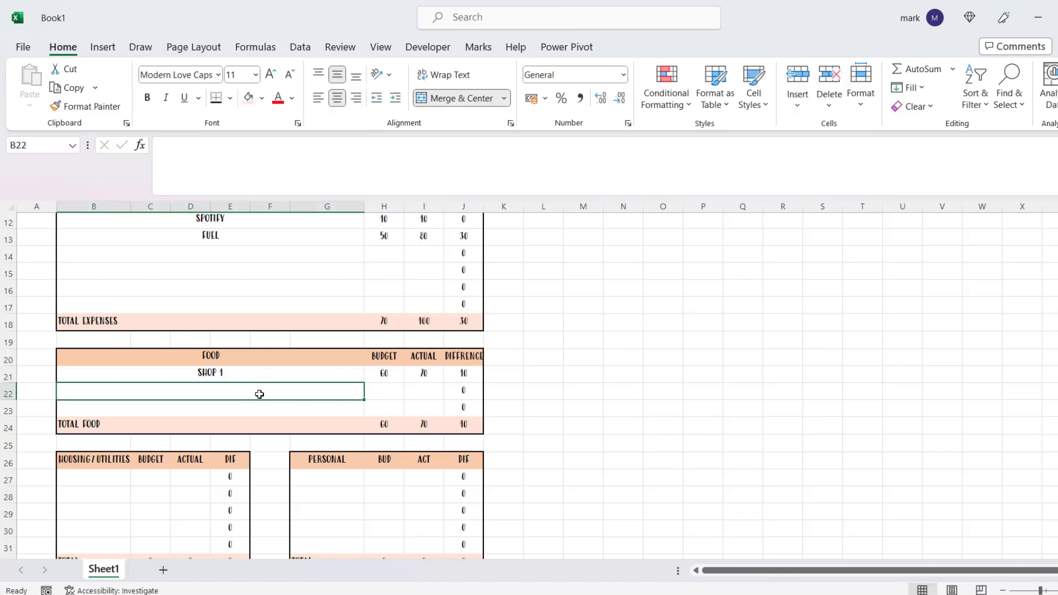
Step: Add WATER as the first HOUSING/UTILITIES entry in row 27 with a budget of 30 and an actual of 34
scroll(259, 395, "down", 1)
left_click(112, 432)
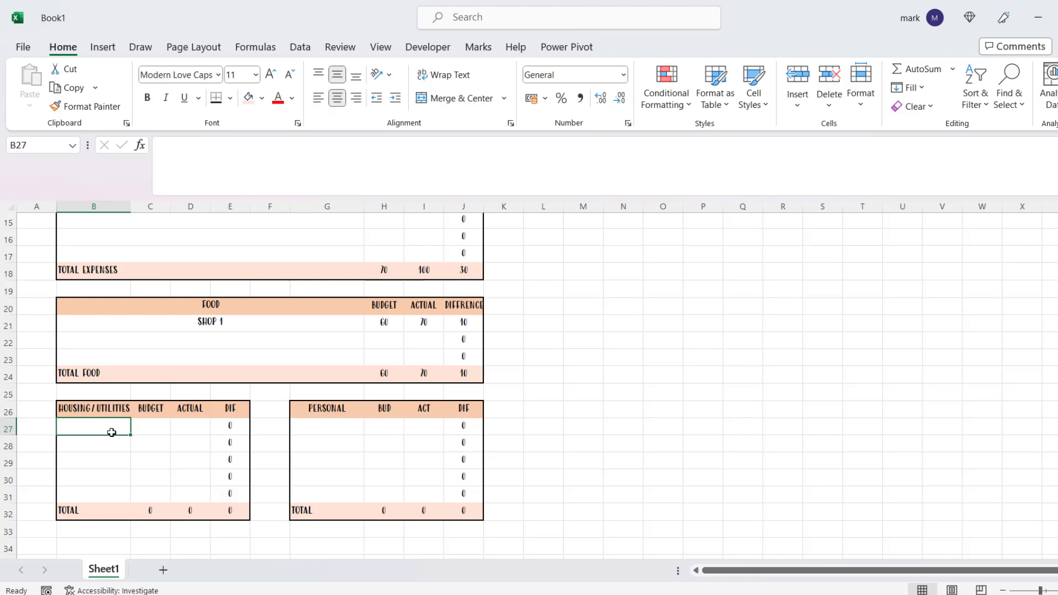
type("WATER")
key("Tab")
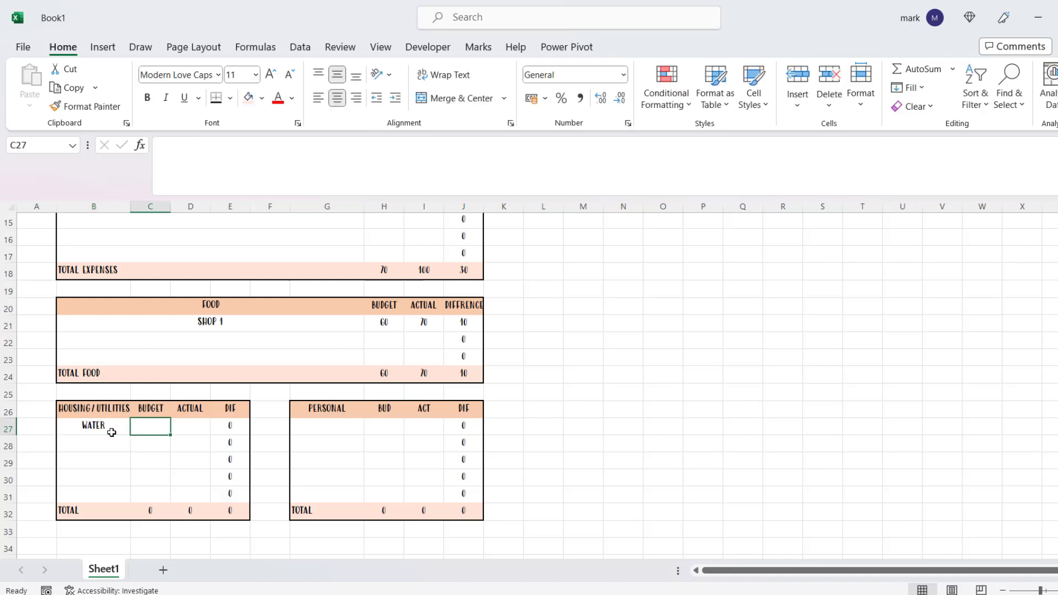
type("30")
key("Tab")
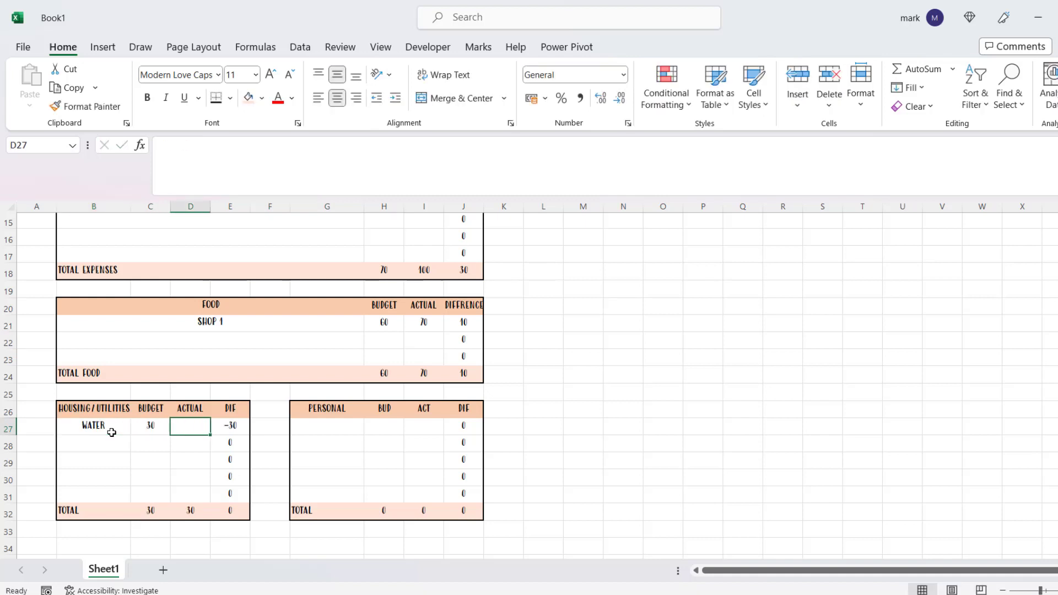
type("34")
key("Return")
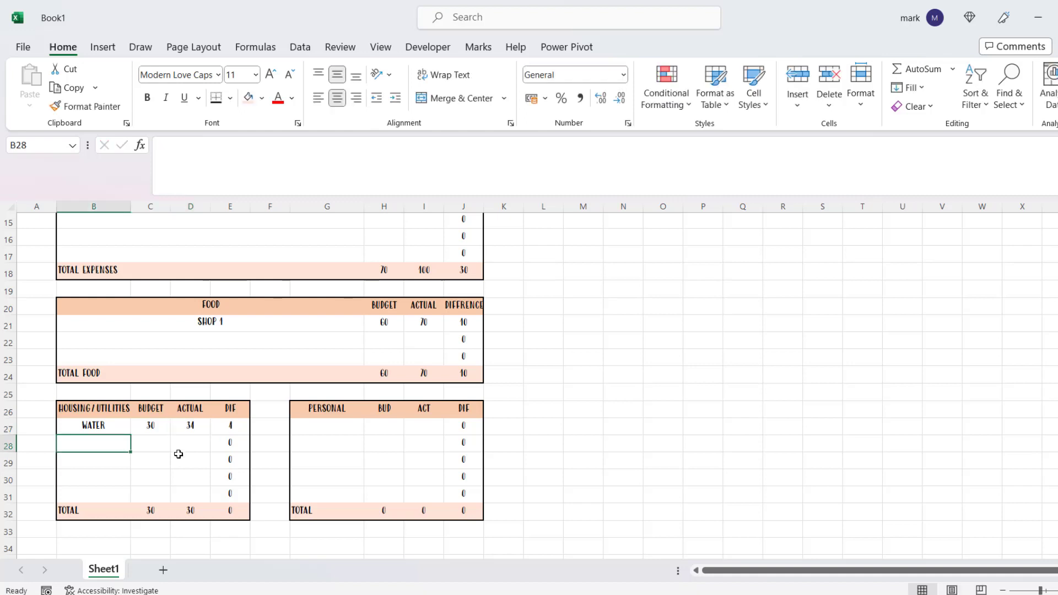
Step: Add ELEC to the HOUSING/UTILITIES section in row 28 with a budget of 60 and an actual of 55
type("ELEC")
key("Tab")
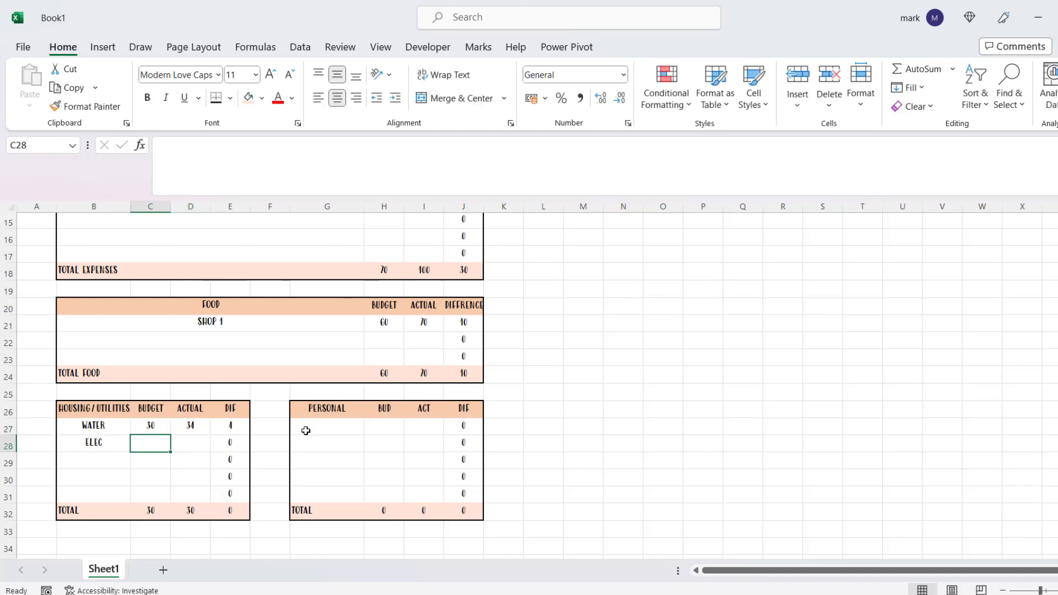
type("60")
key("Tab")
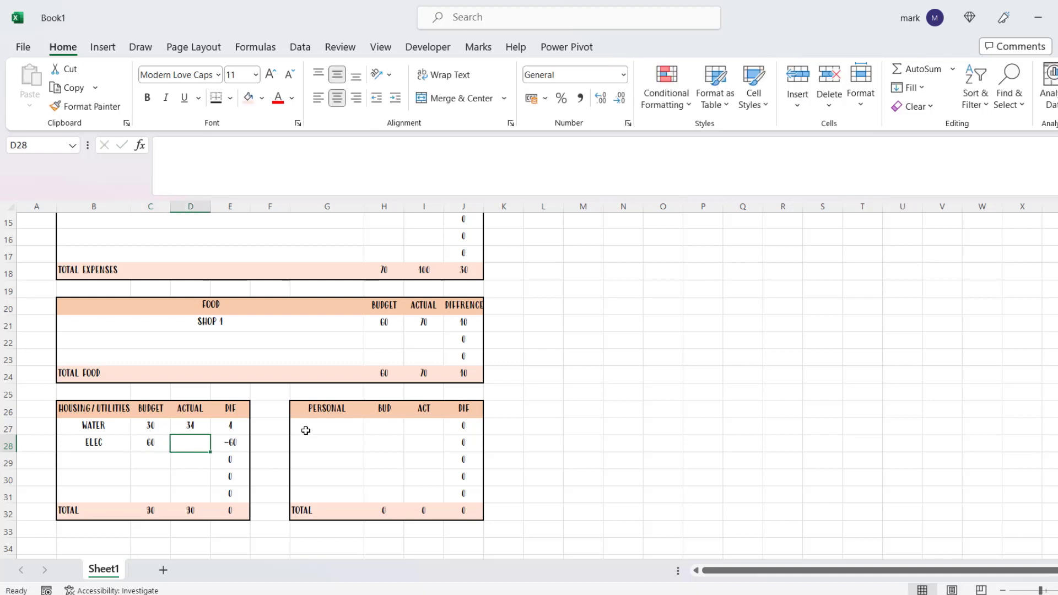
type("55")
key("Return")
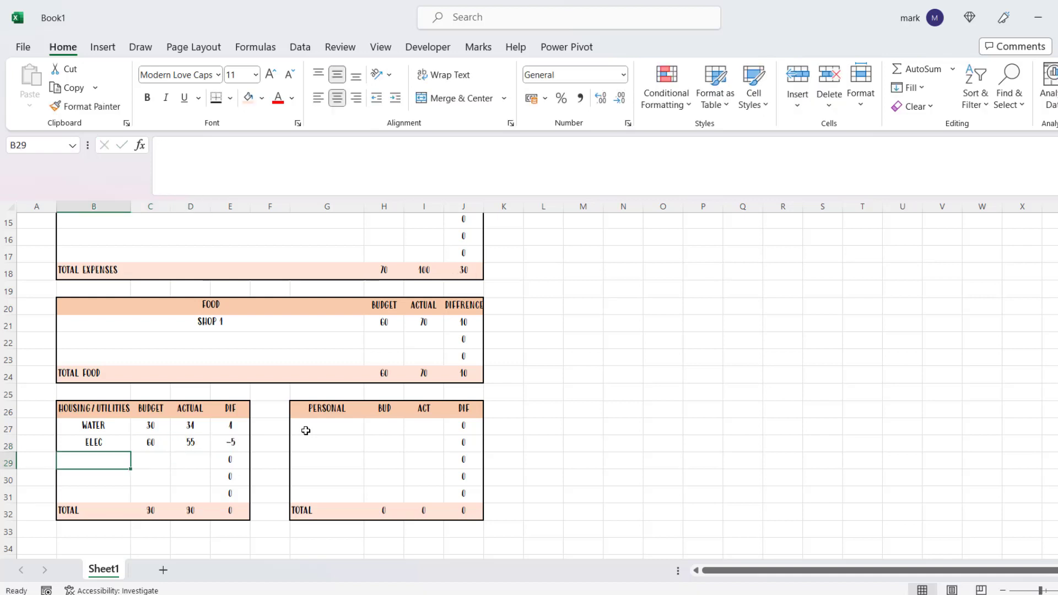
Step: Add EATING OUT as the first PERSONAL entry in row 27 with a budget of 20 and an actual of 25
key("Right")
key("Right")
key("Right")
key("Right")
key("Right")
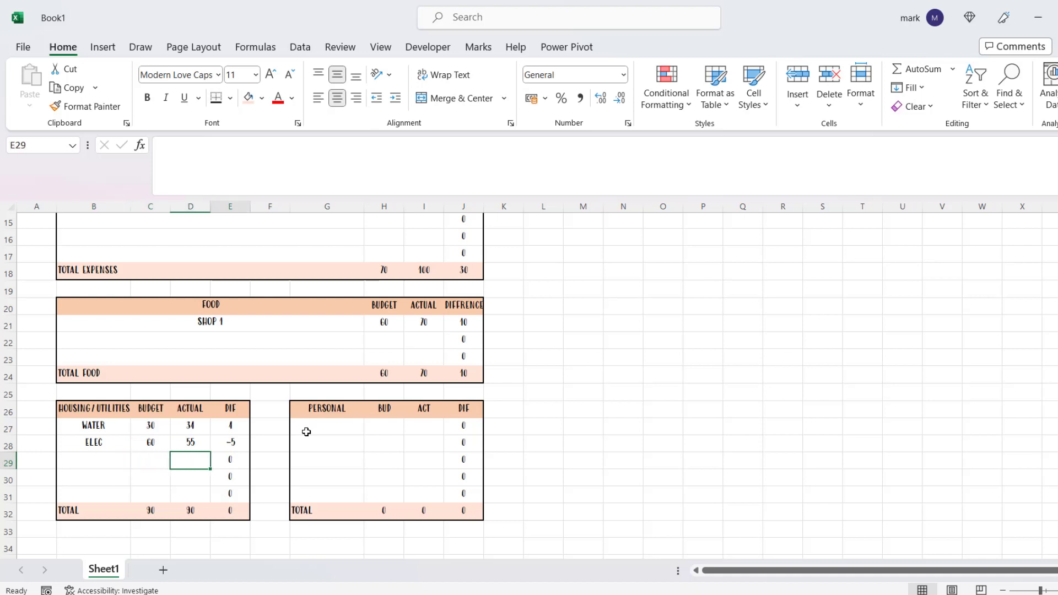
key("Up")
key("Up")
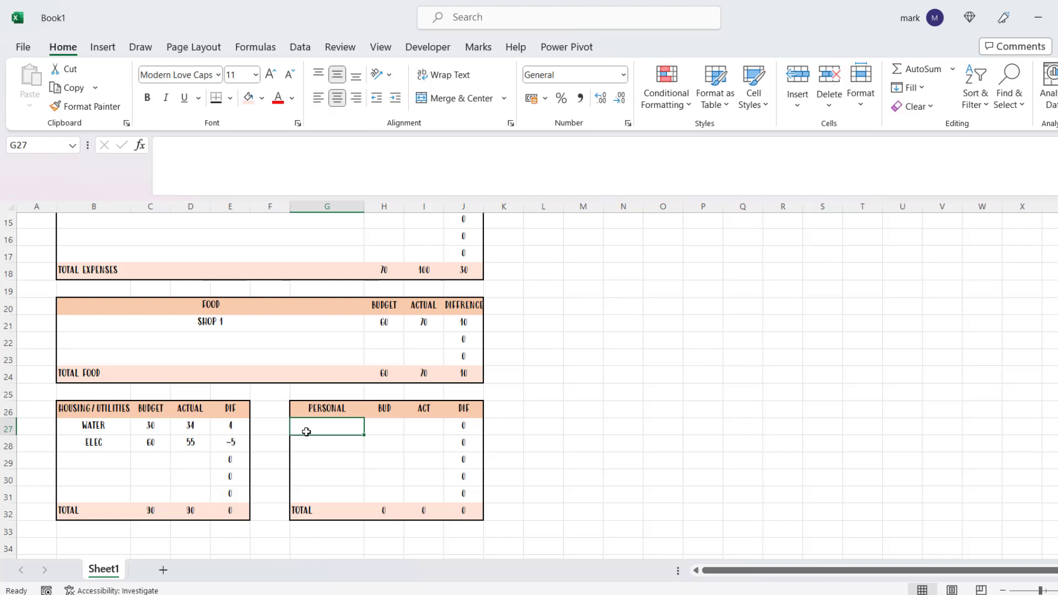
type("EATING OUT")
key("Tab")
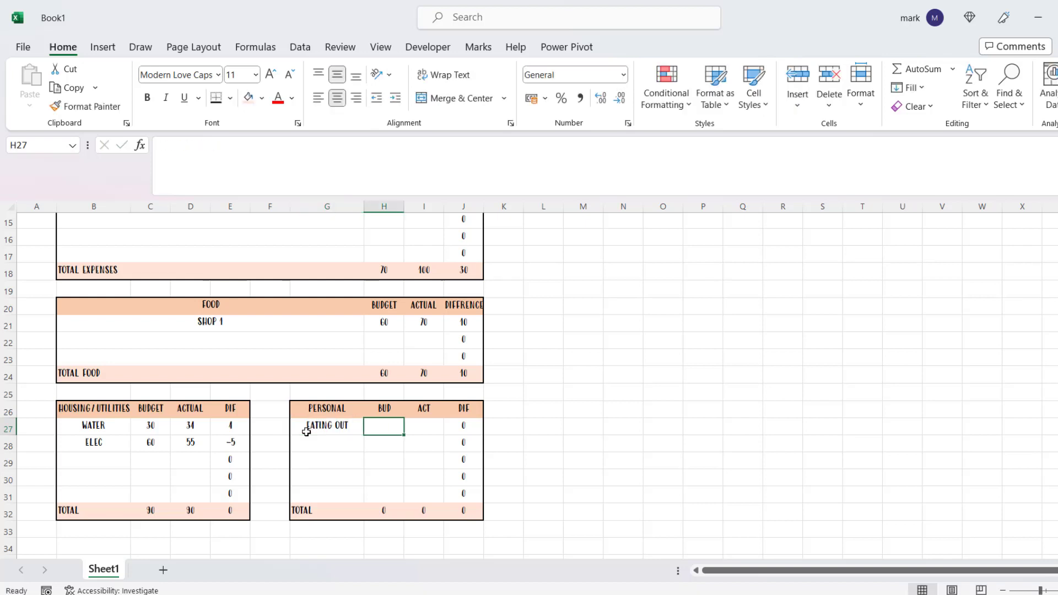
type("20")
key("Tab")
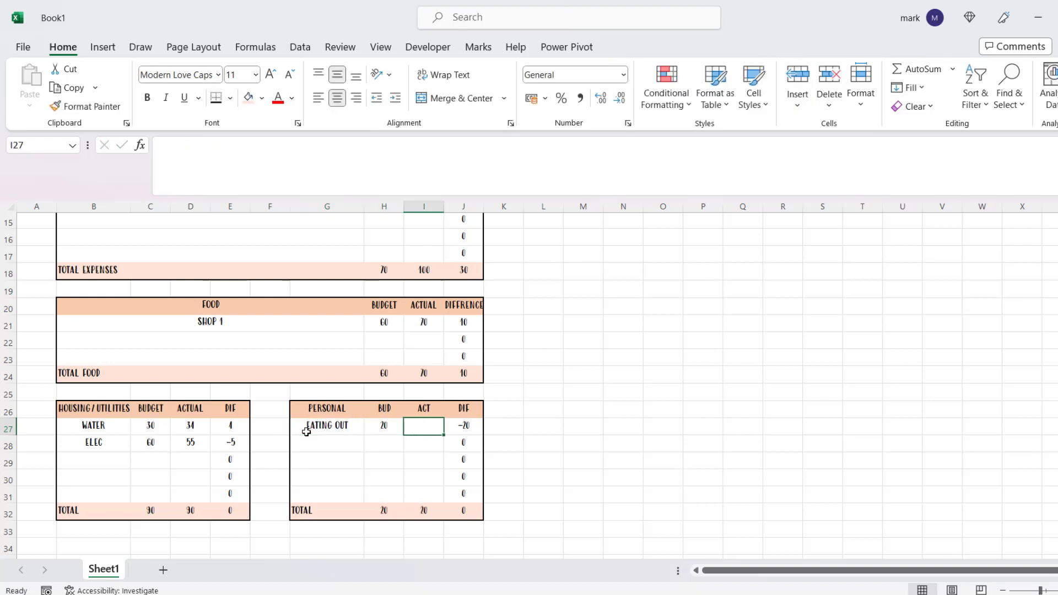
type("25")
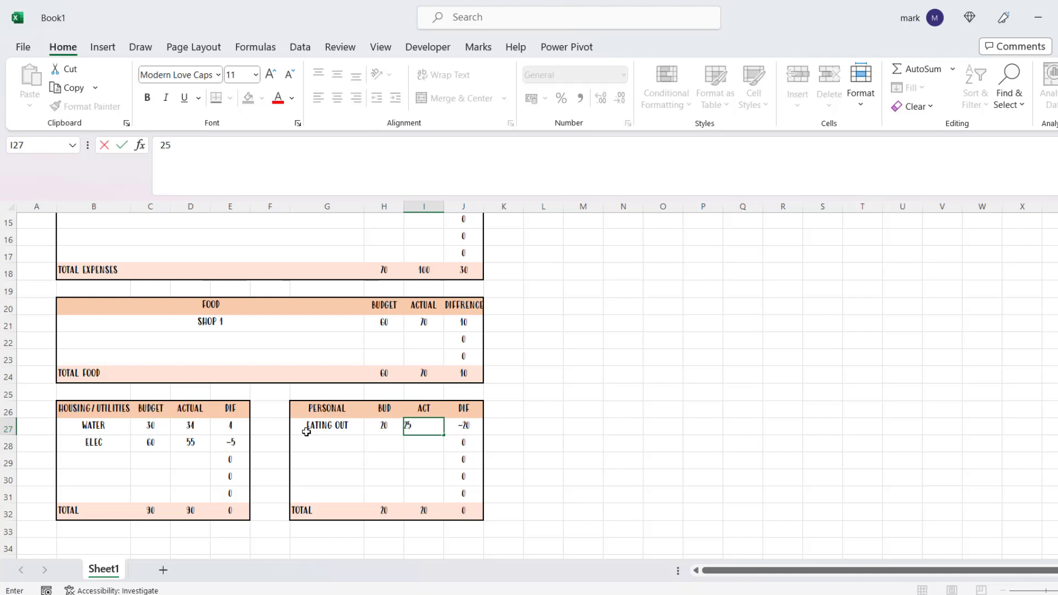
key("Return")
Step: Add CINEMA to the PERSONAL section in row 28 with a budget of 15 and an actual of 10
key("Left")
key("Left")
key("Left")
key("Right")
type("C")
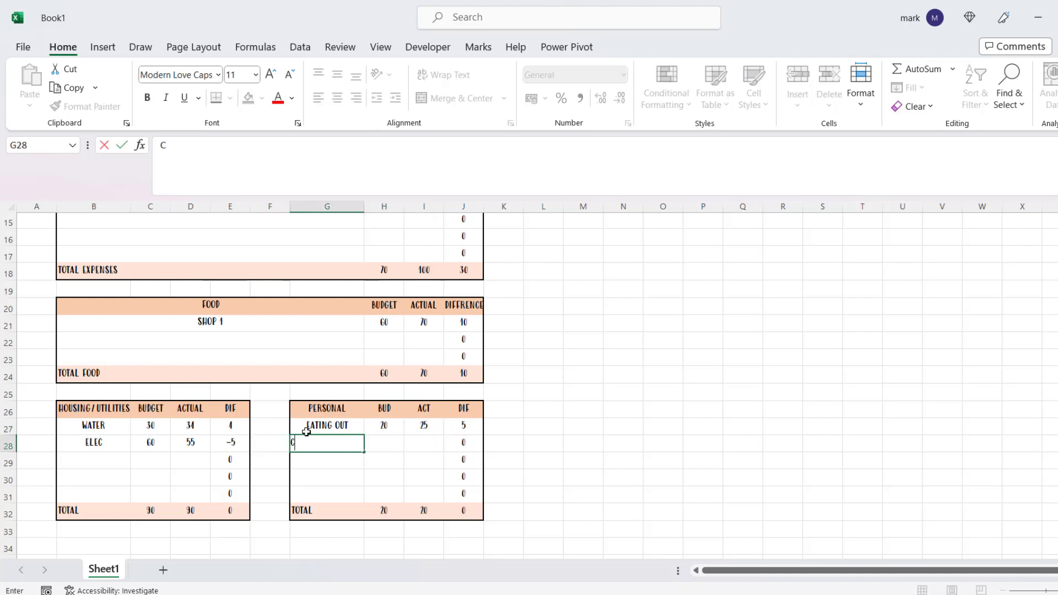
type("INEMA")
key("Tab")
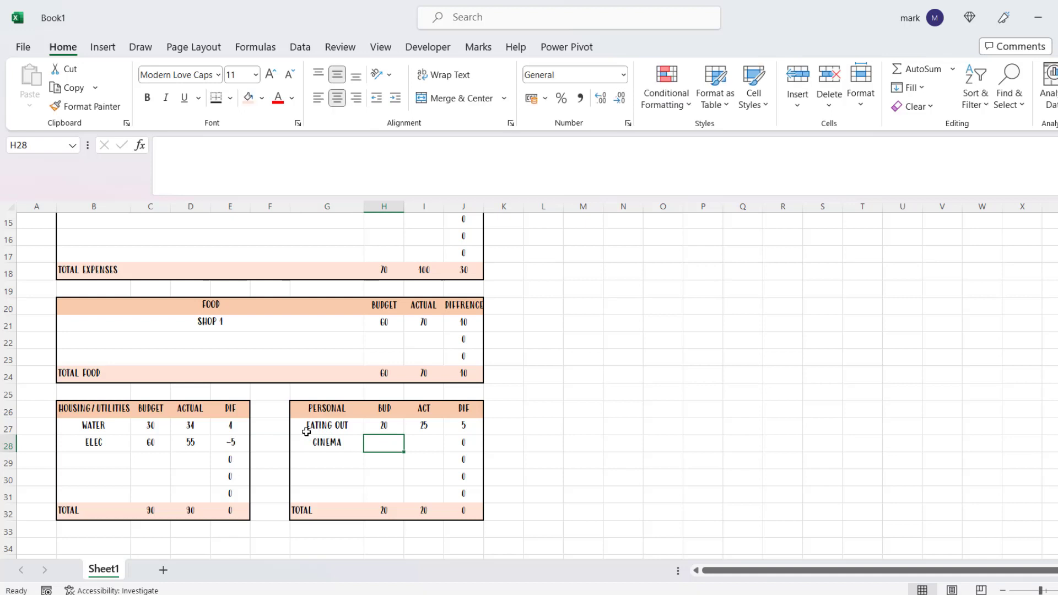
type("15")
key("Tab")
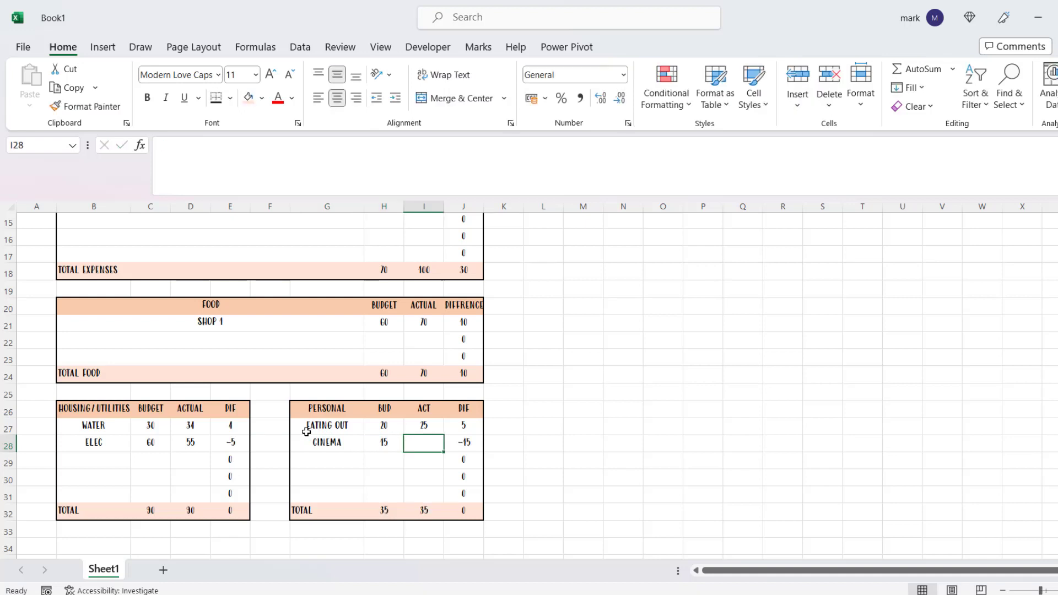
type("10")
key("Return")
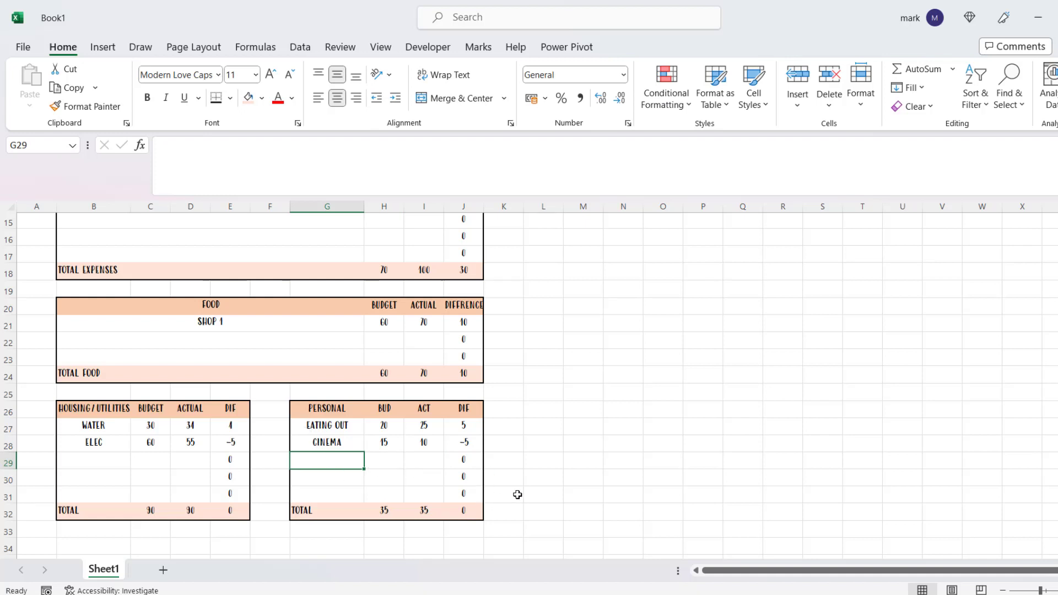
Step: Enter 01/07/2023 as the payment date of the JOB income in row 5
scroll(517, 493, "down", 5)
scroll(518, 492, "up", 5)
scroll(439, 403, "up", 4)
scroll(439, 403, "up", 2)
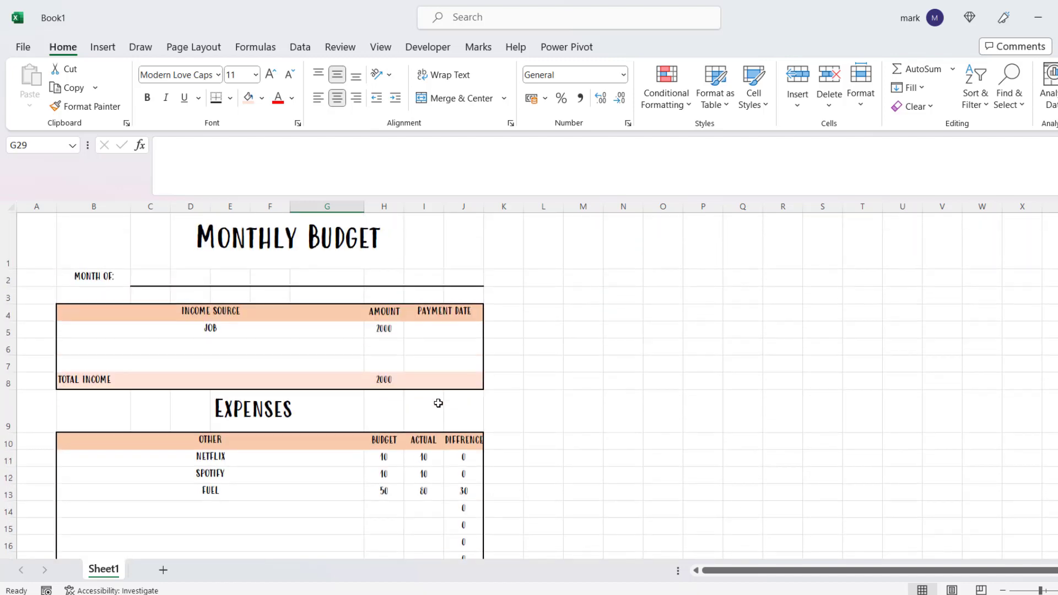
left_click(440, 335)
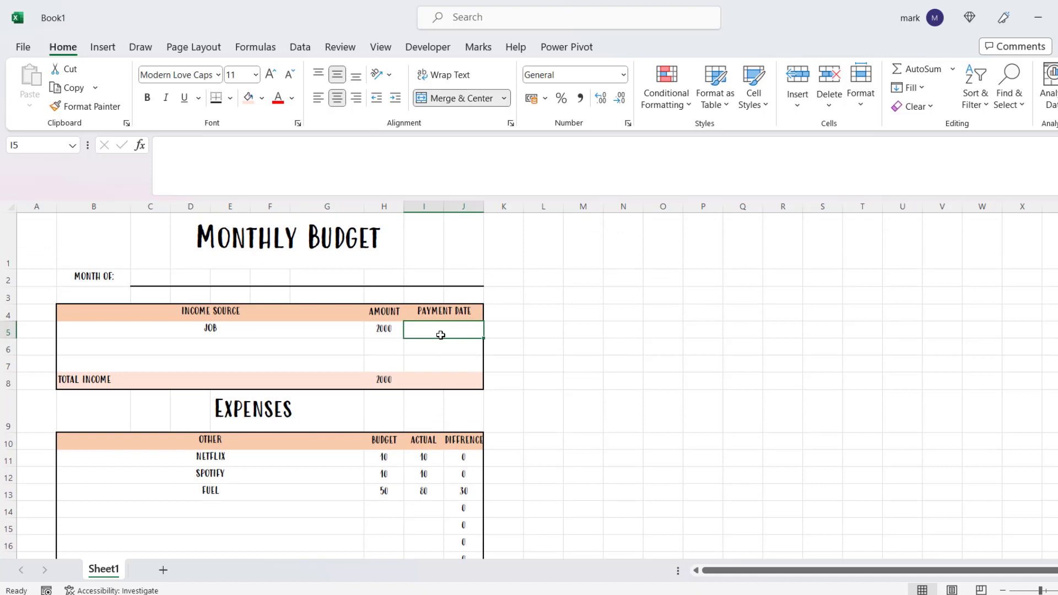
type("1/7")
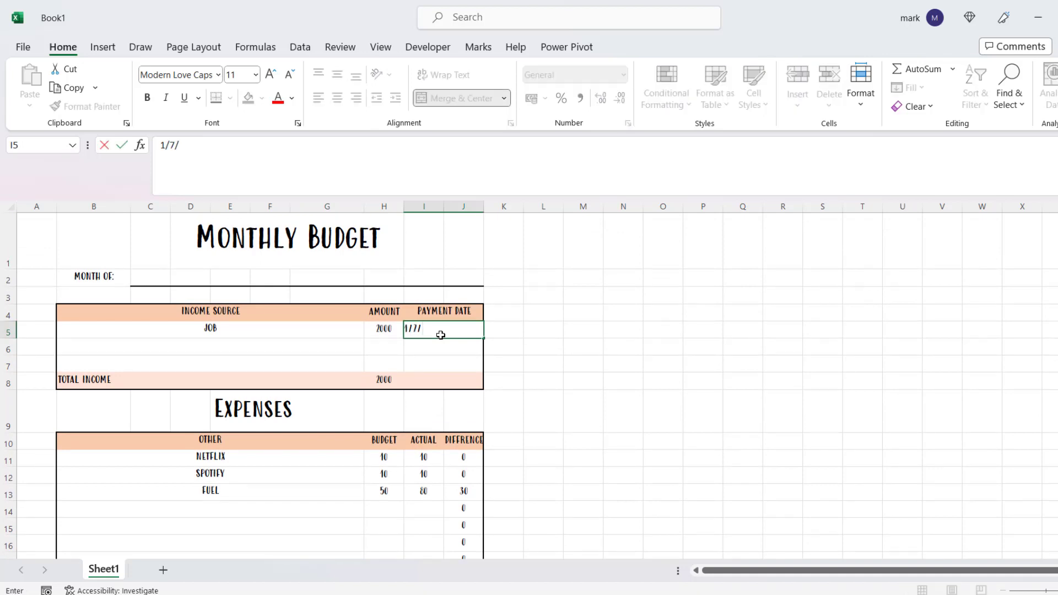
type("/07/2023")
key("Return")
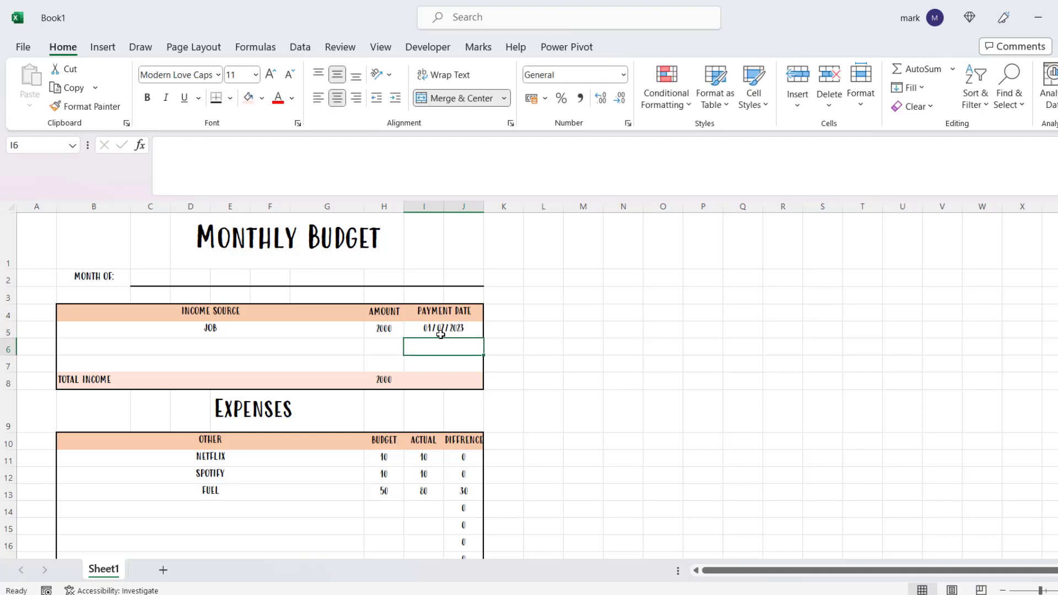
Step: Add SIDE HUSTLE as an income source in row 6 with an amount of 200 and a payment date of 15/7/23
left_click(319, 350)
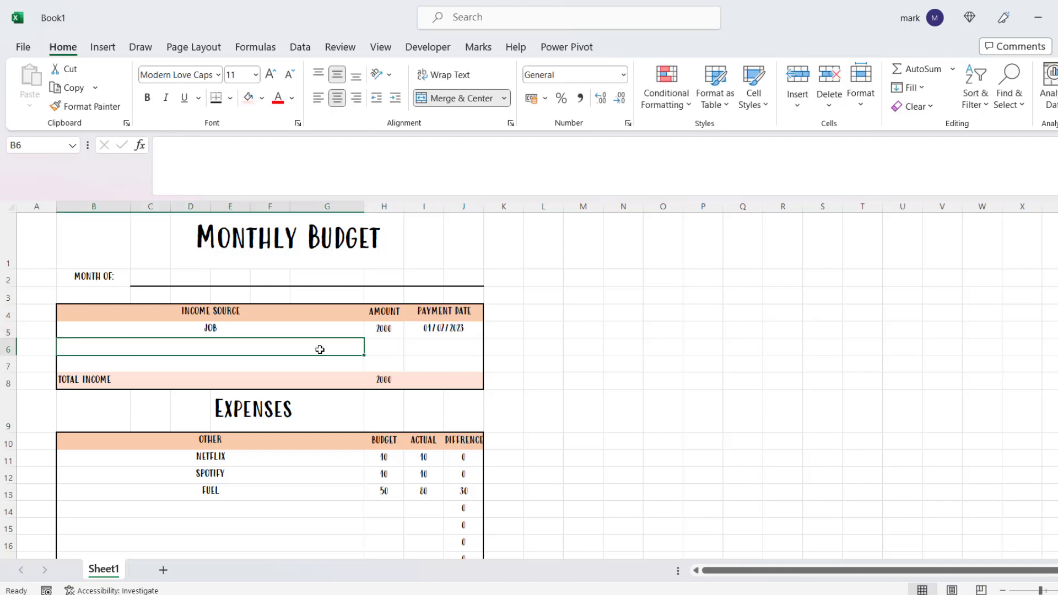
type("SIDE HUSTLE")
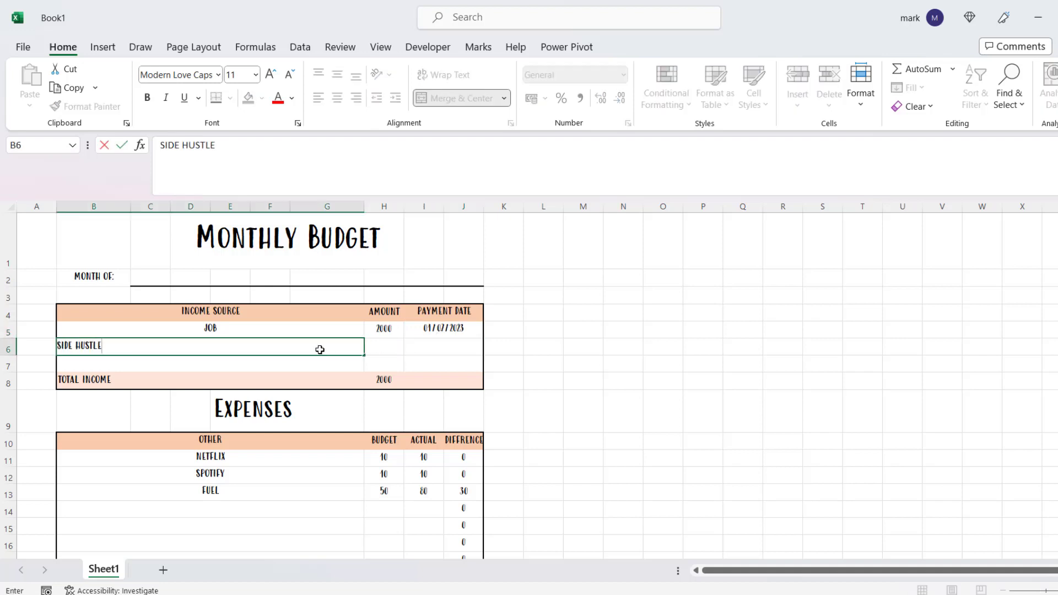
key("Tab")
type("200")
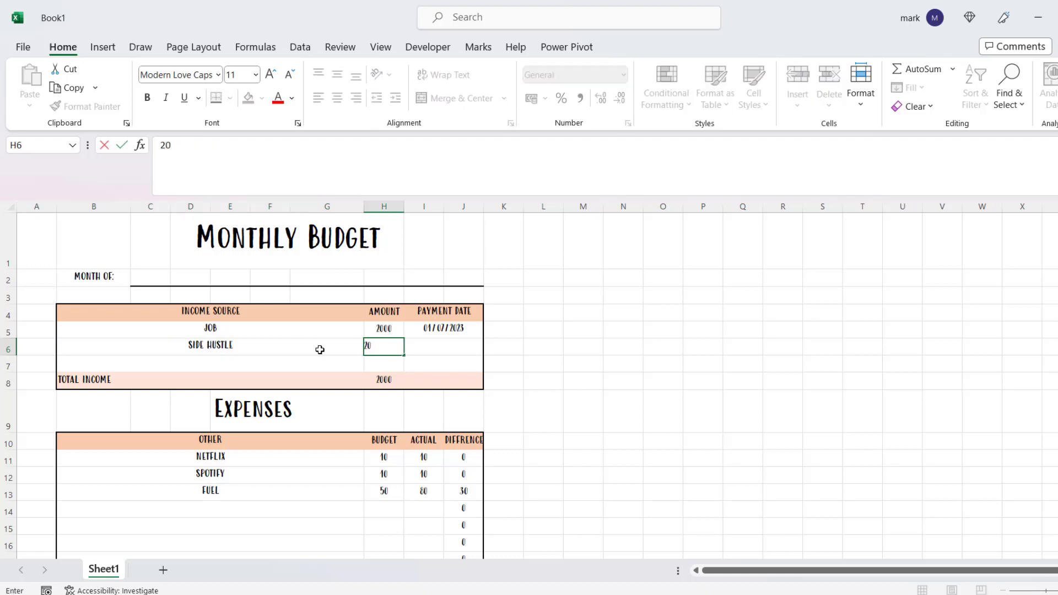
key("Tab")
type("15")
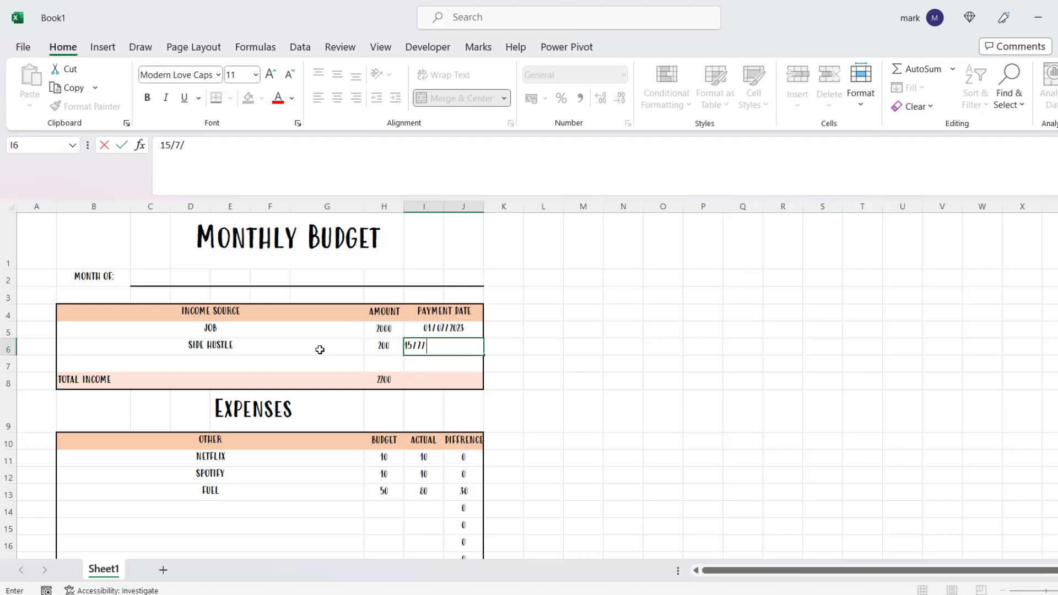
type("/7/23")
key("Return")
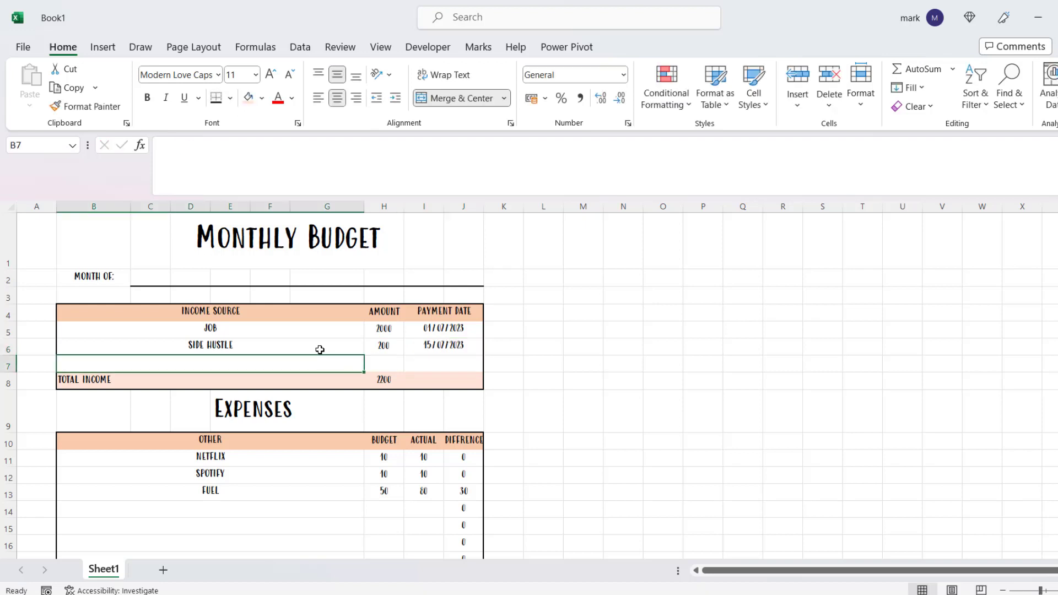
Step: Hide the worksheet gridlines and look over the budget sections without them
scroll(459, 374, "down", 6)
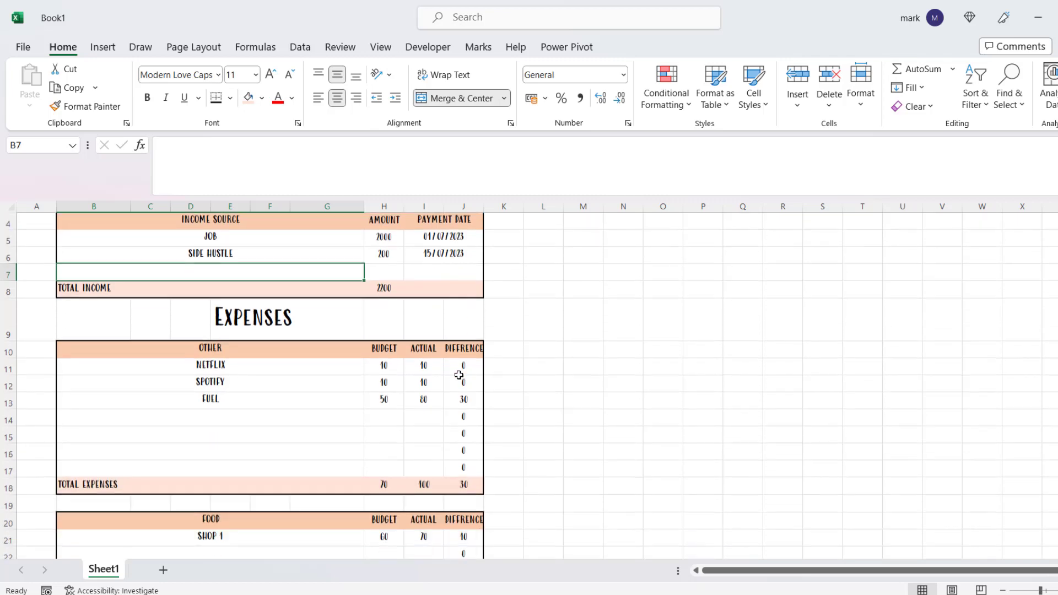
scroll(457, 377, "up", 5)
scroll(449, 380, "up", 1)
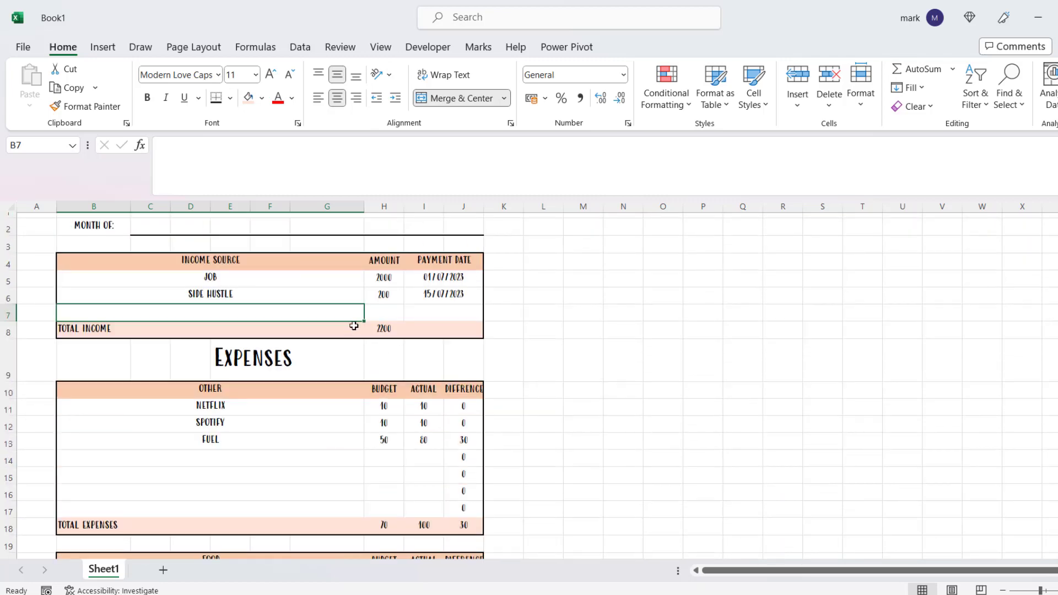
left_click(7, 208)
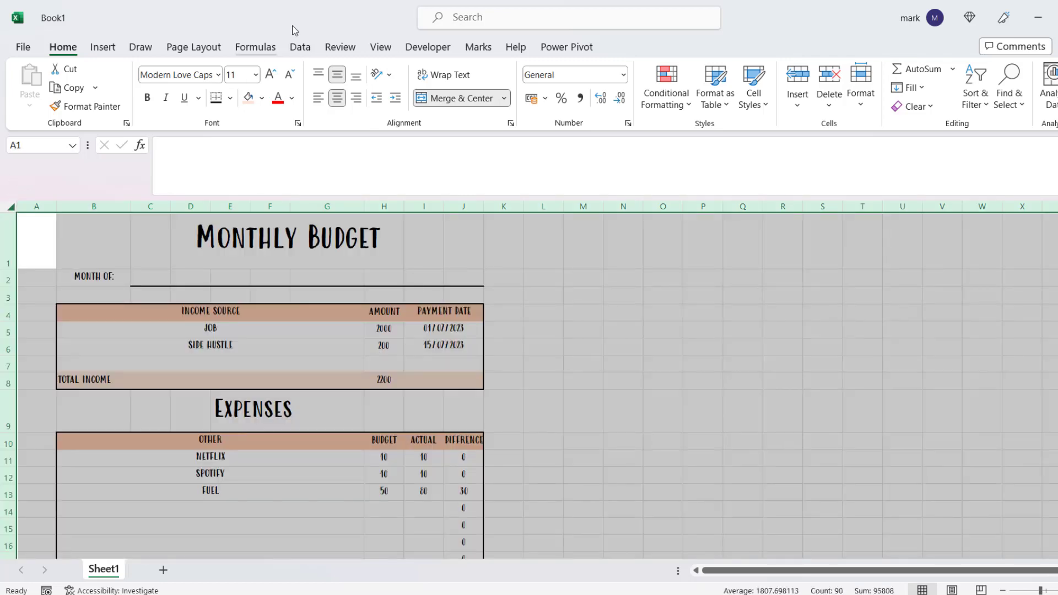
left_click(379, 48)
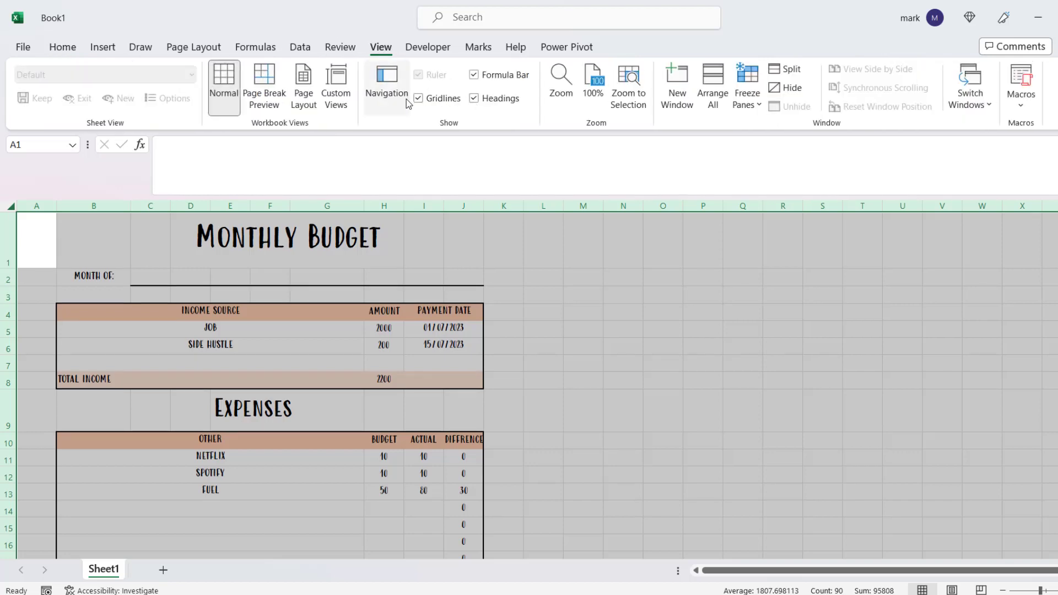
left_click(510, 297)
scroll(507, 308, "down", 6)
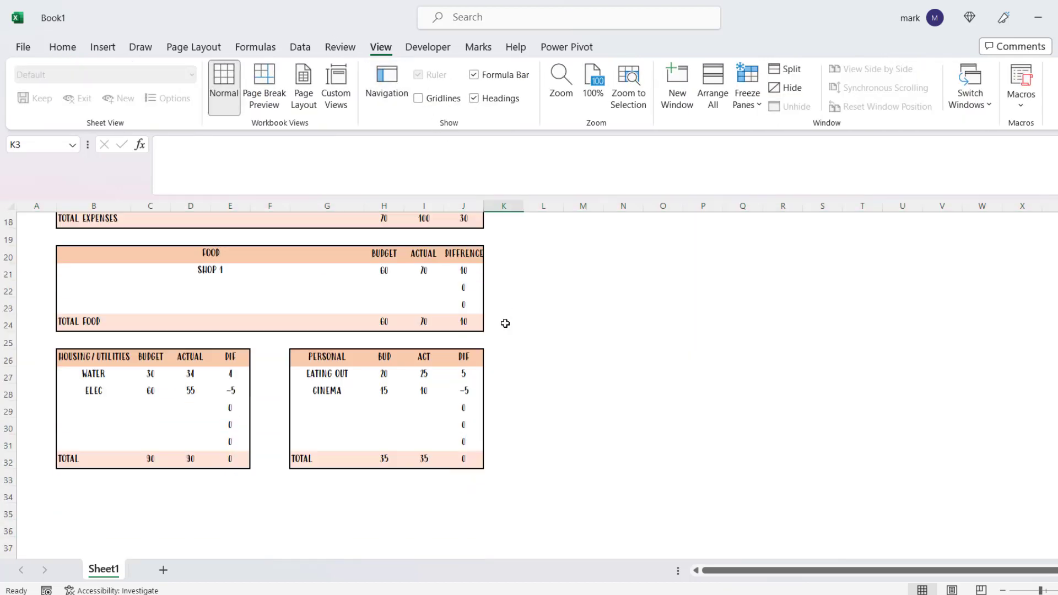
scroll(544, 444, "up", 5)
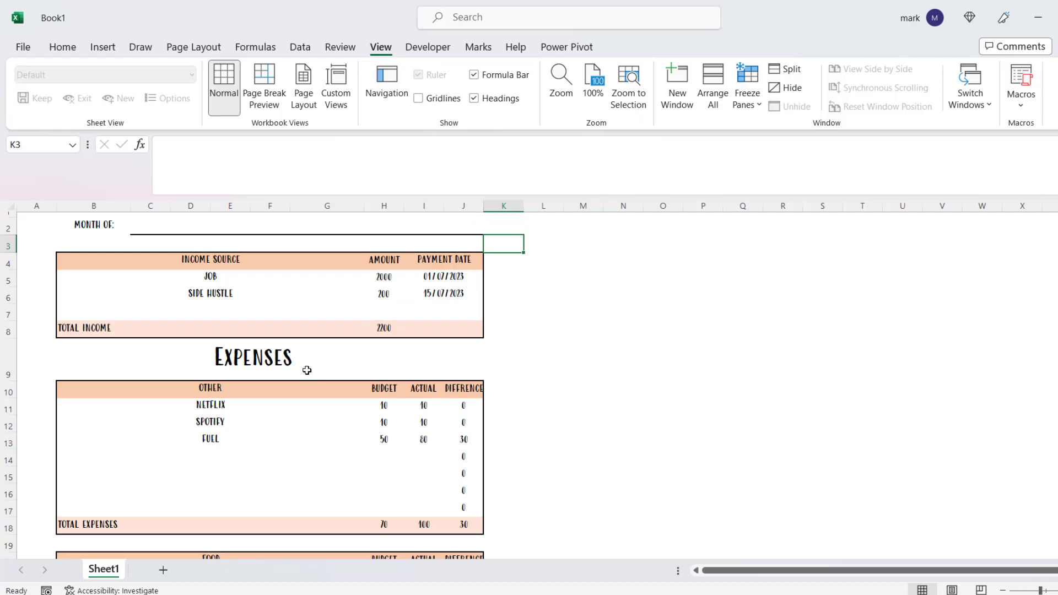
Step: Open the print preview of the budget sheet and check the options for what to print, keeping Print Active Sheets
key("ctrl+p")
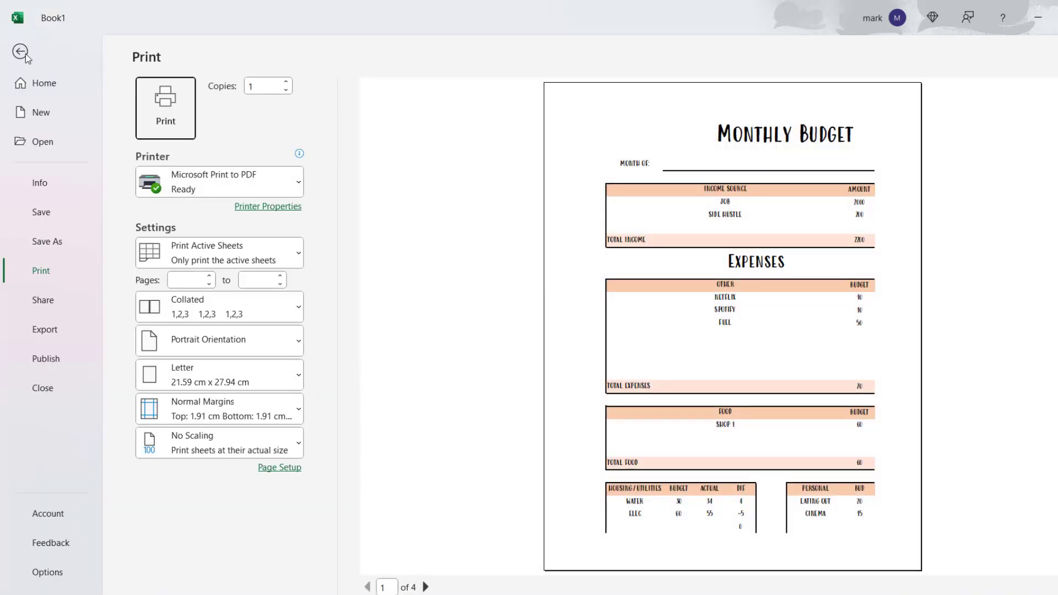
left_click(268, 262)
left_click(268, 263)
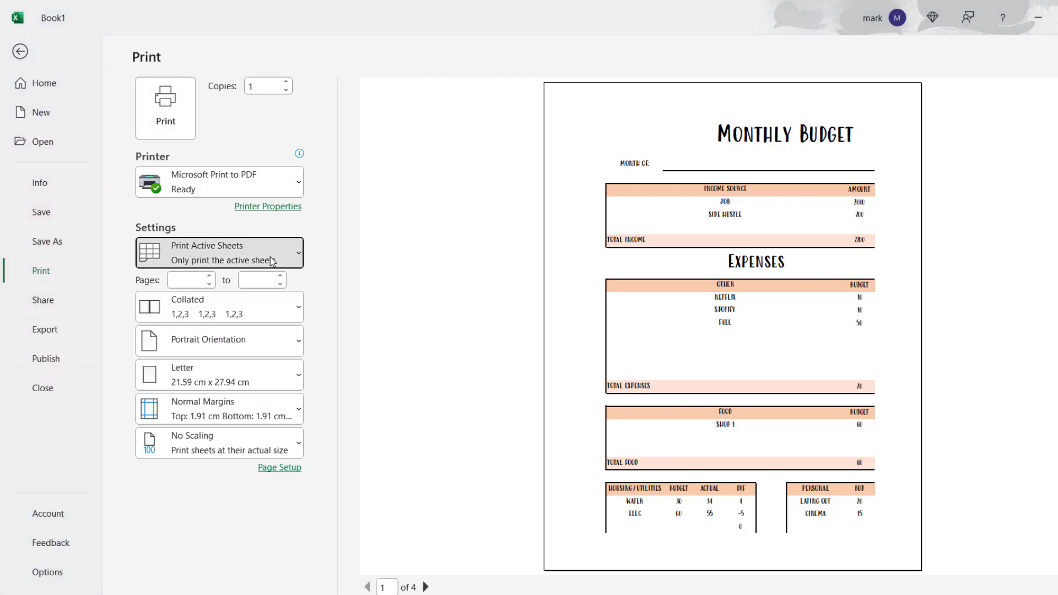
left_click(271, 264)
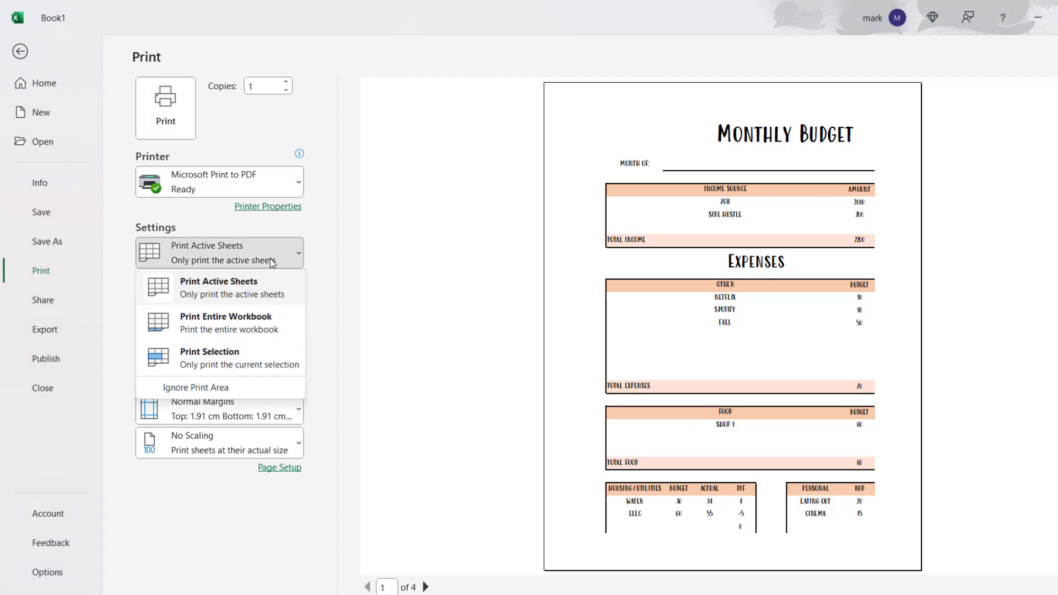
left_click(271, 263)
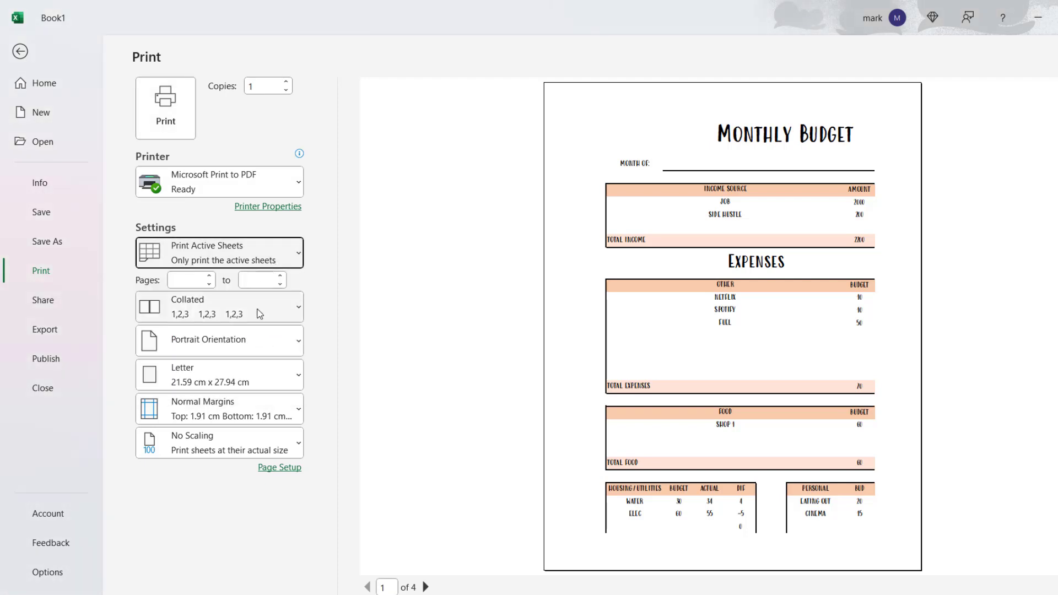
Step: Try Narrow margins for the budget printout and return to Normal margins
left_click(261, 406)
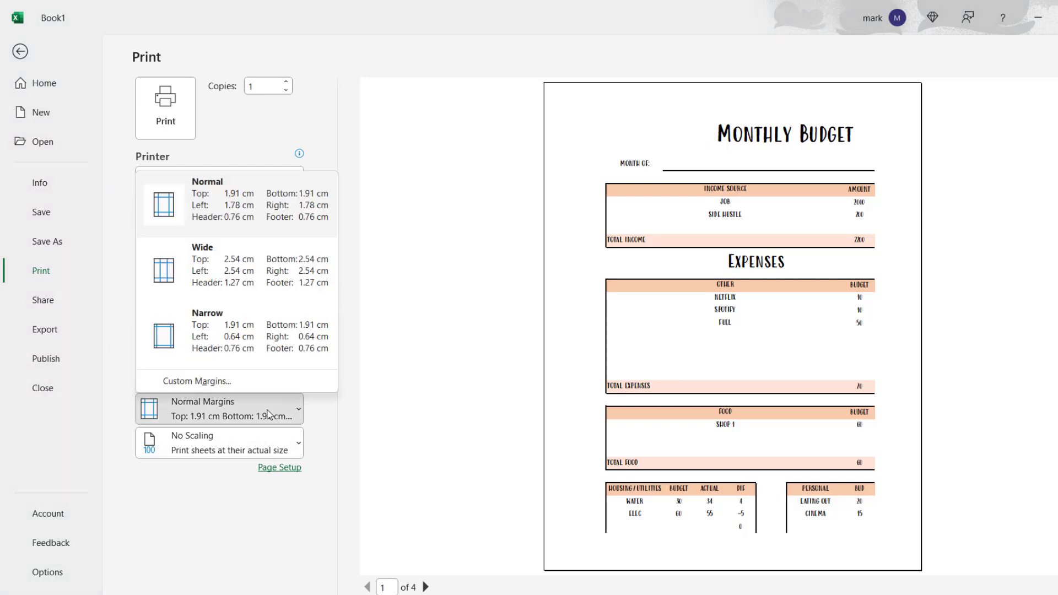
left_click(248, 333)
left_click(243, 406)
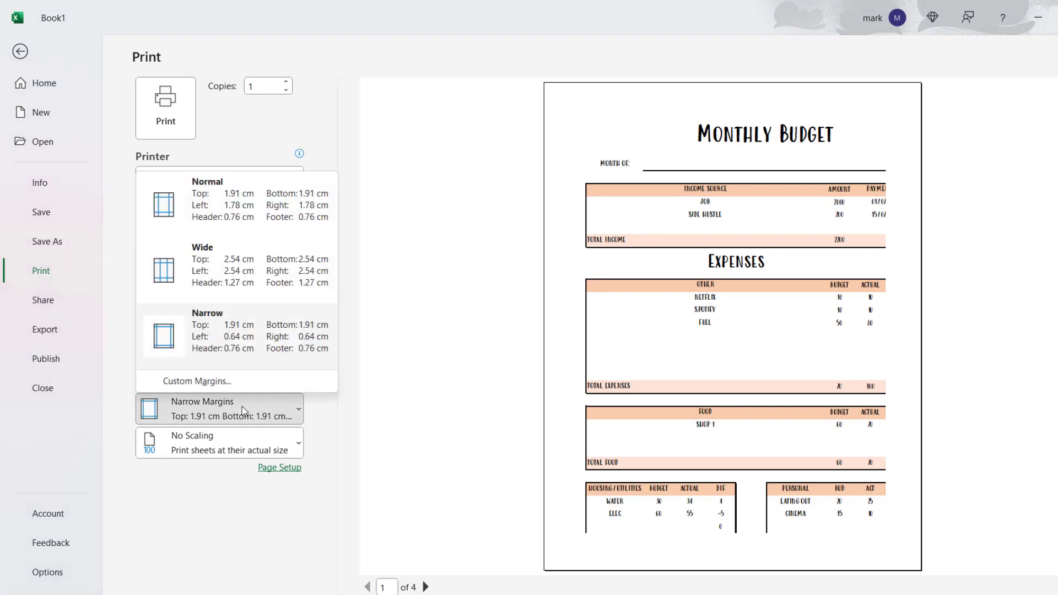
left_click(231, 199)
Step: Try the Fit All Rows on One Page print scaling and settle on Fit All Columns on One Page
left_click(263, 445)
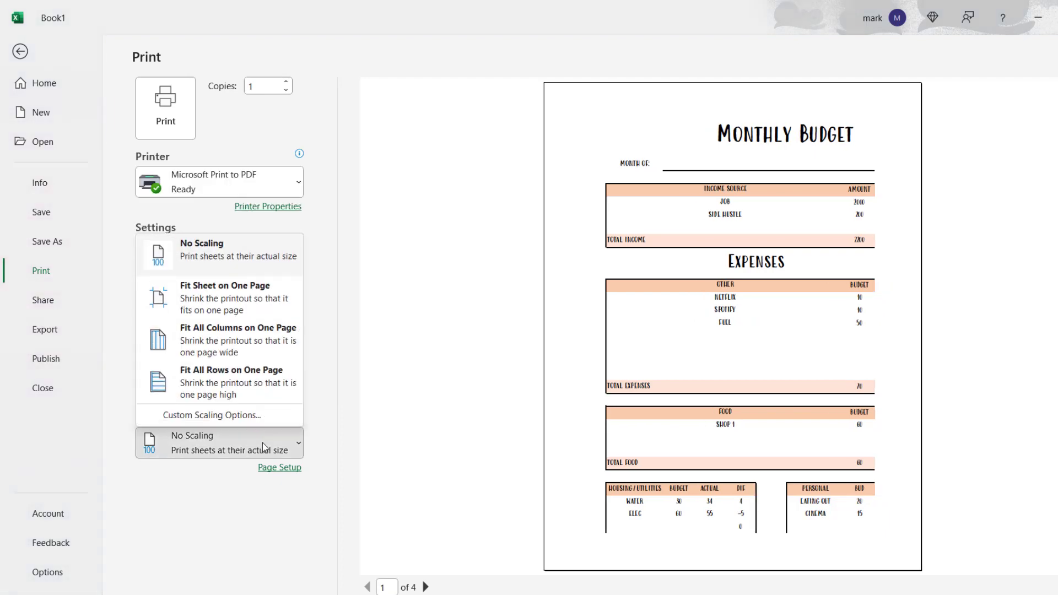
left_click(262, 392)
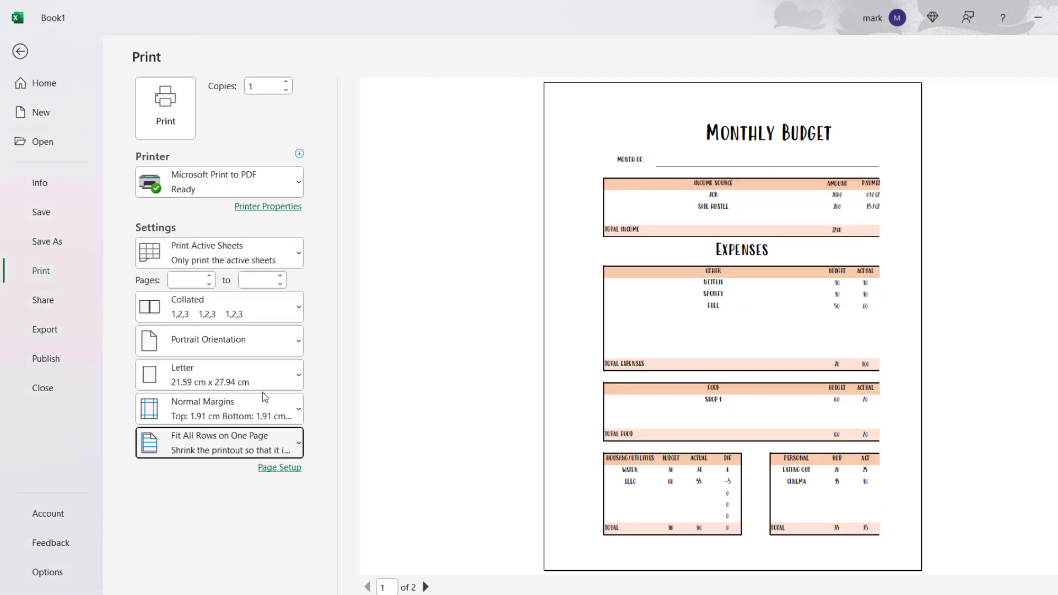
left_click(259, 441)
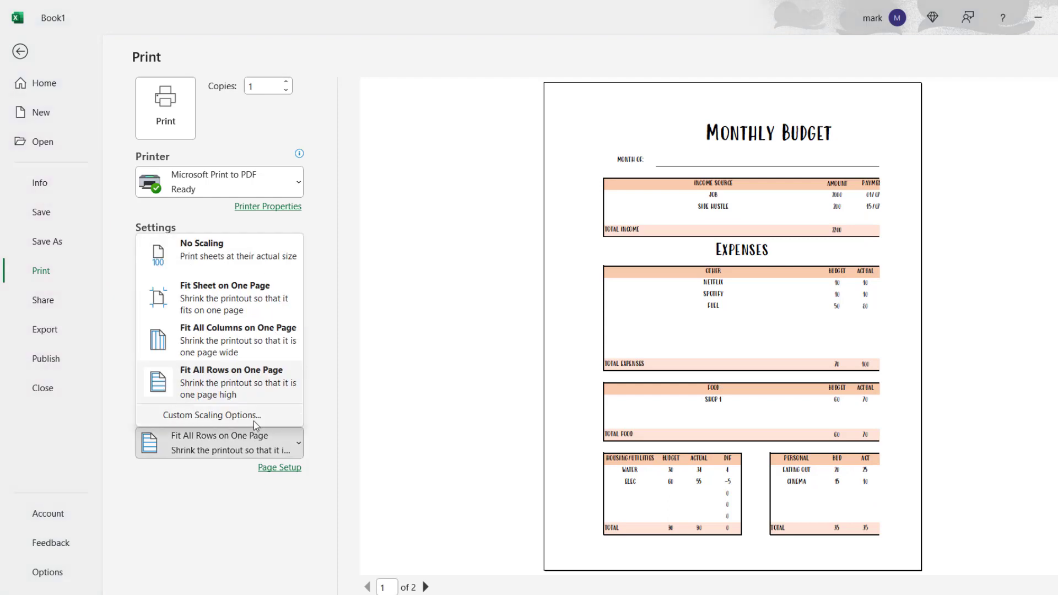
left_click(247, 337)
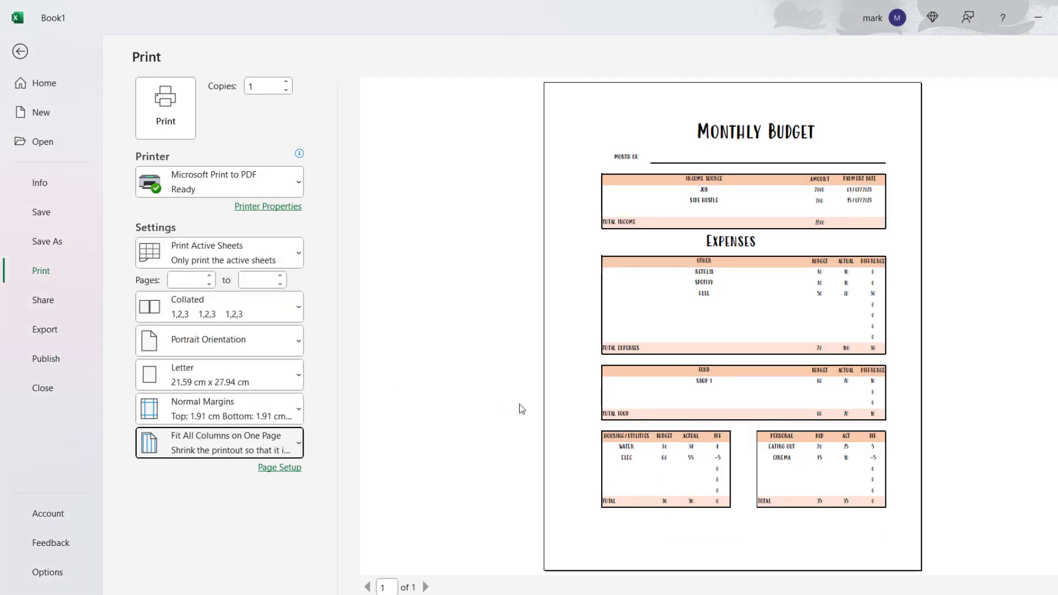